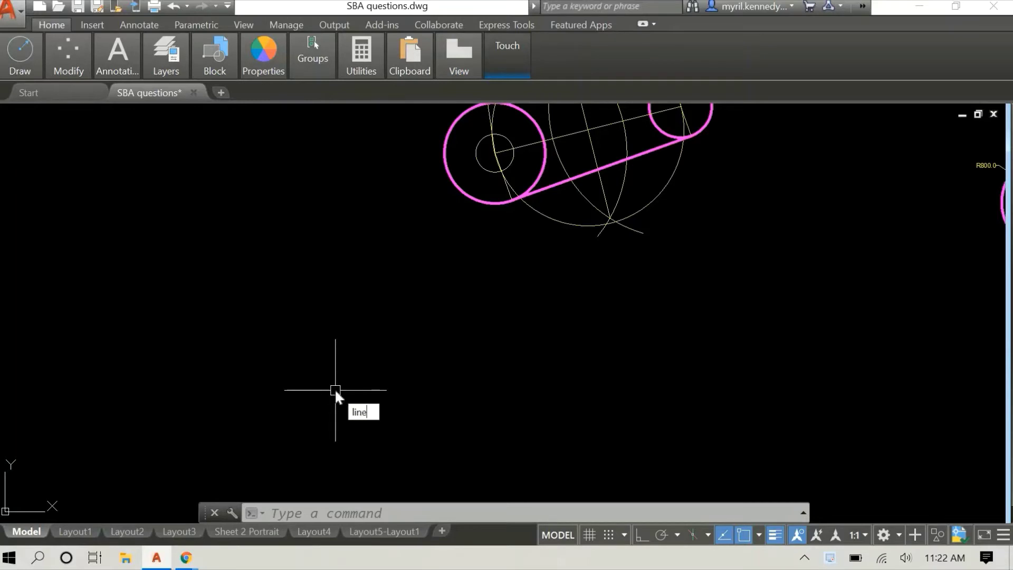
Step: Draw a 1500-unit horizontal baseline with Ortho turned on
{"action": "key", "text": "Return"}
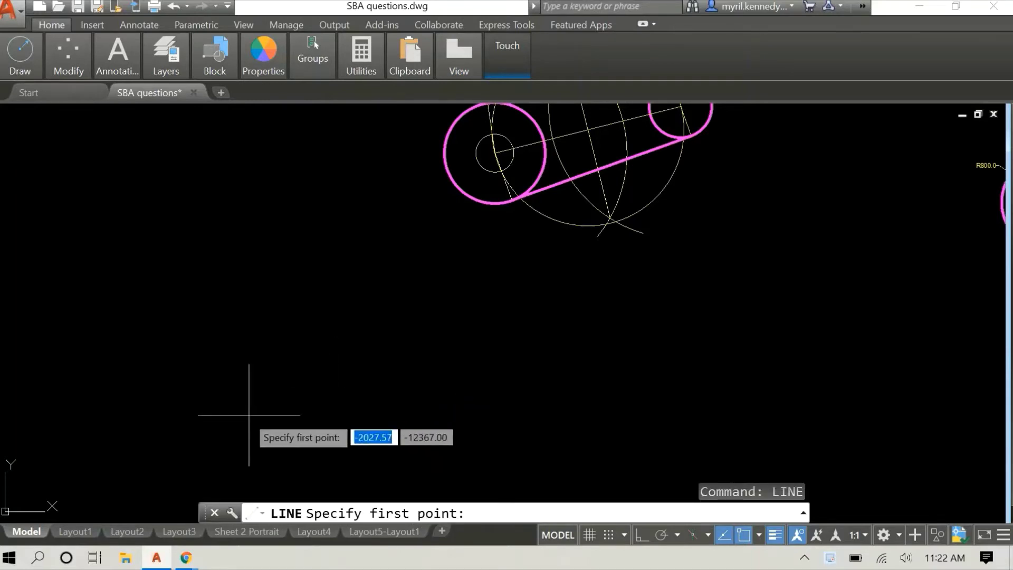
{"action": "left_click", "coordinate": [246, 415]}
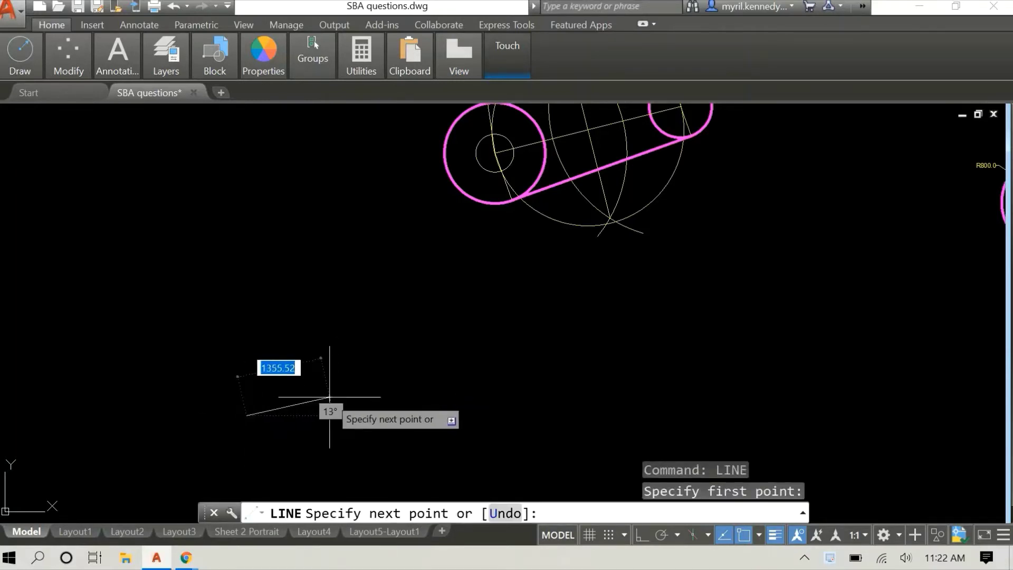
{"action": "key", "text": "F8"}
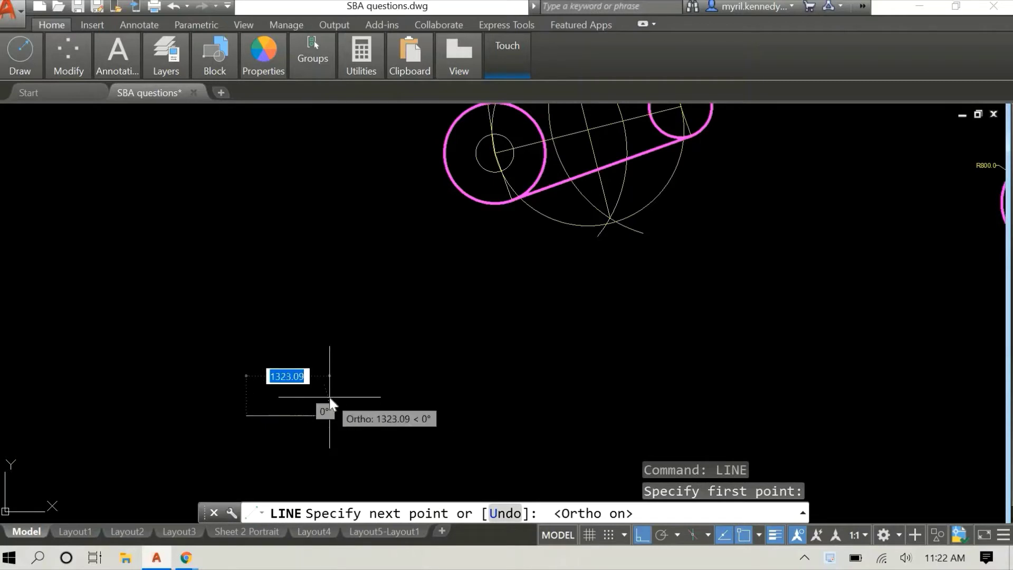
{"action": "type", "text": "155"}
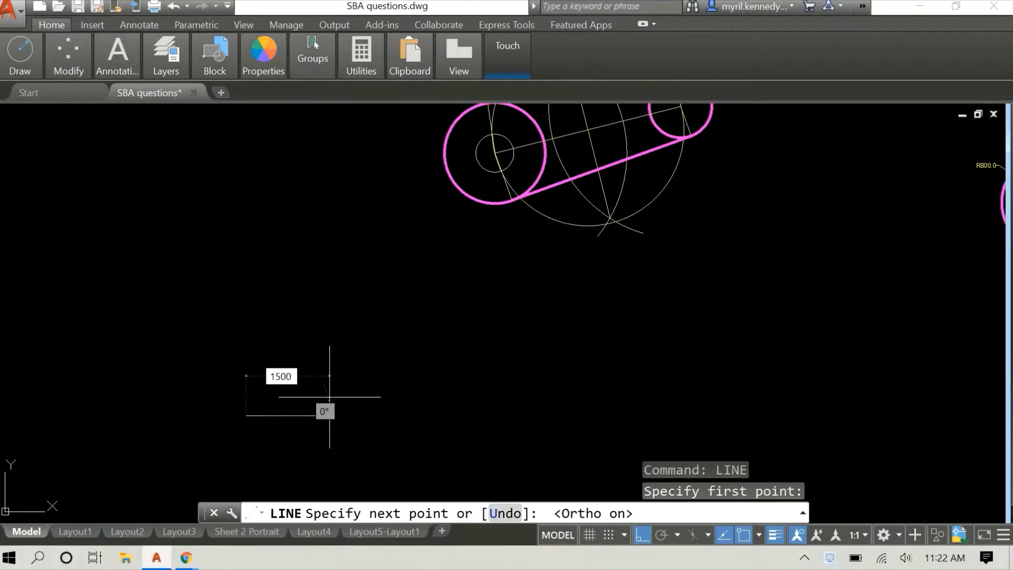
{"action": "key", "text": "Return"}
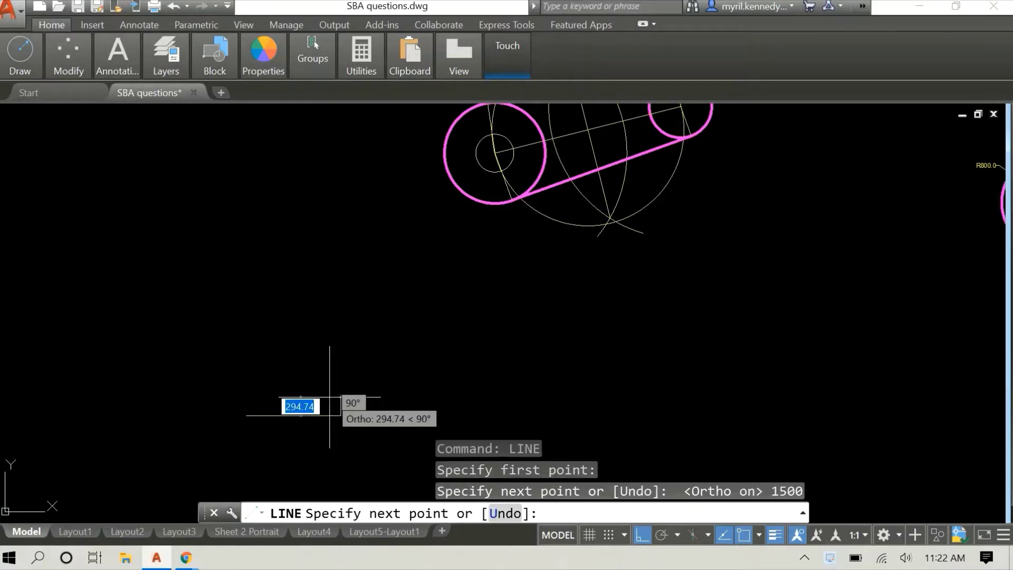
{"action": "scroll", "coordinate": [307, 397], "scroll_direction": "up", "scroll_amount": 5}
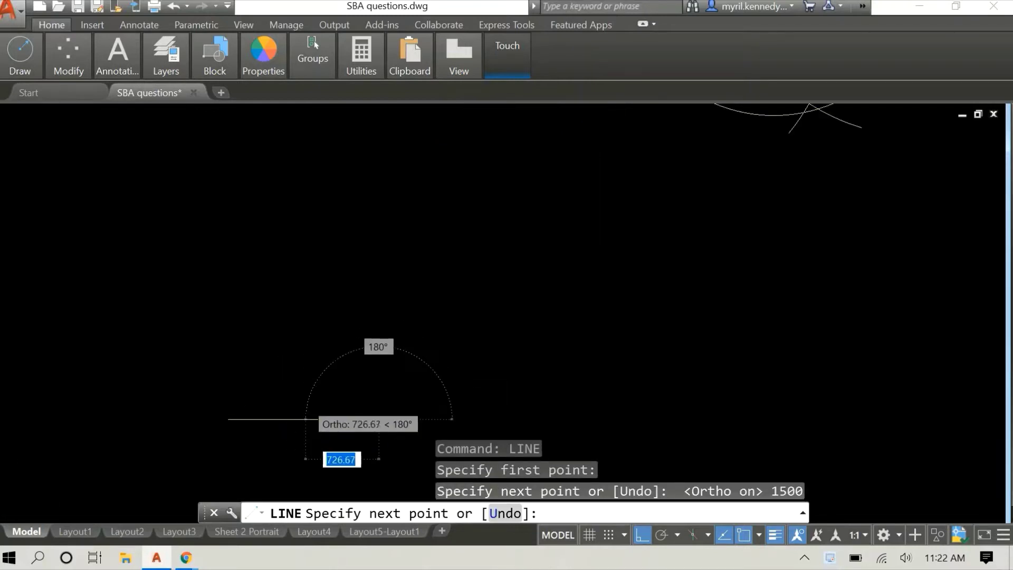
{"action": "right_click", "coordinate": [442, 326]}
{"action": "left_click", "coordinate": [454, 333]}
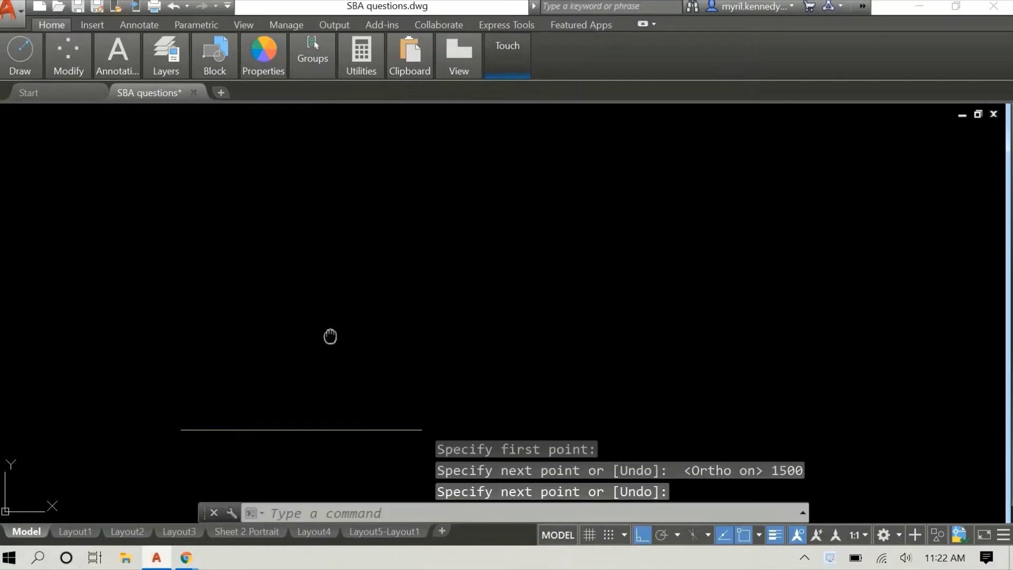
{"action": "mouse_move", "coordinate": [331, 336]}
{"action": "middle_mouse_down"}
{"action": "mouse_move", "coordinate": [507, 276]}
{"action": "mouse_move", "coordinate": [490, 283]}
{"action": "middle_mouse_up"}
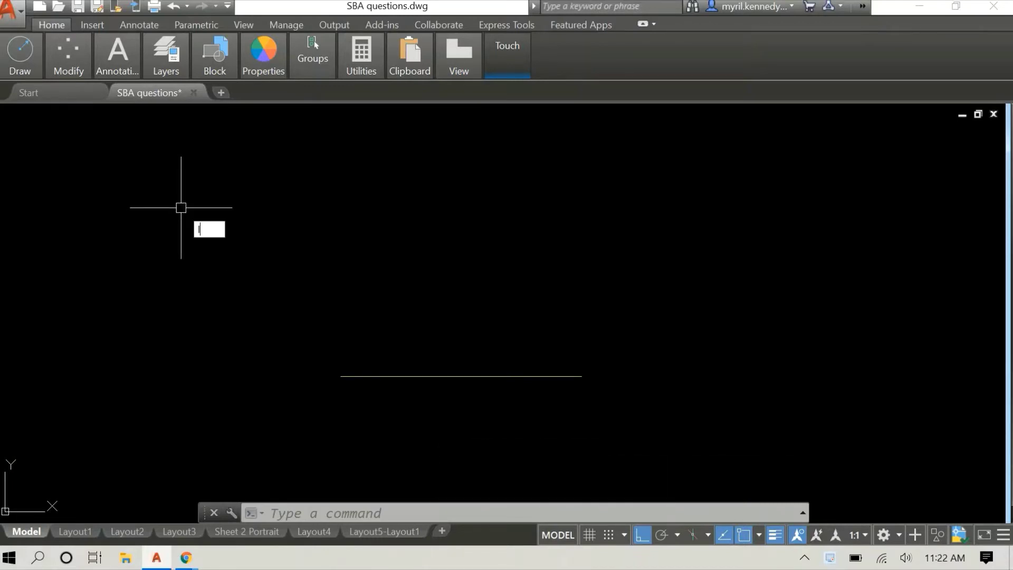
Step: Extend the baseline further left with a second line from its end
{"action": "key", "text": "Return"}
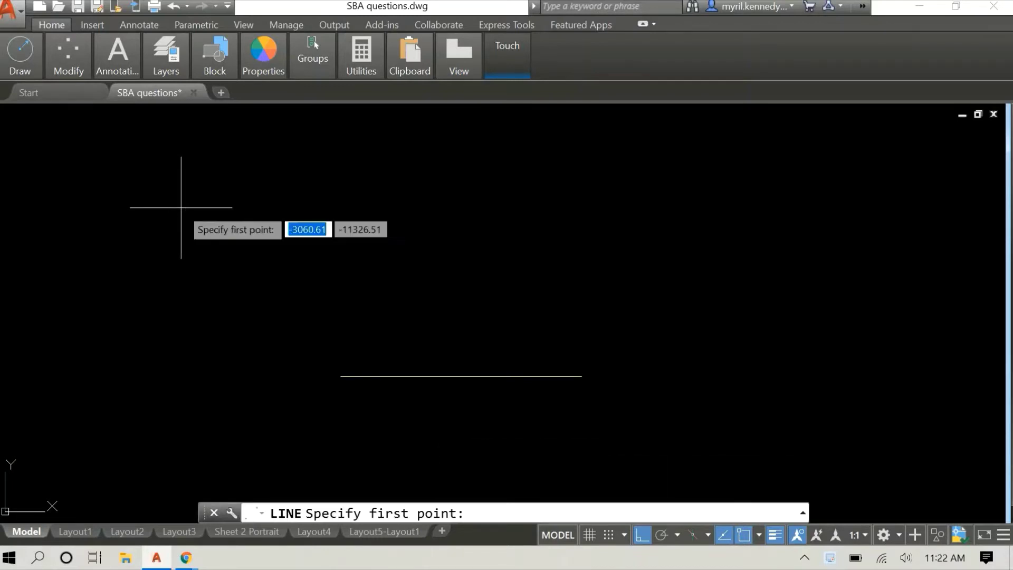
{"action": "left_click", "coordinate": [340, 376]}
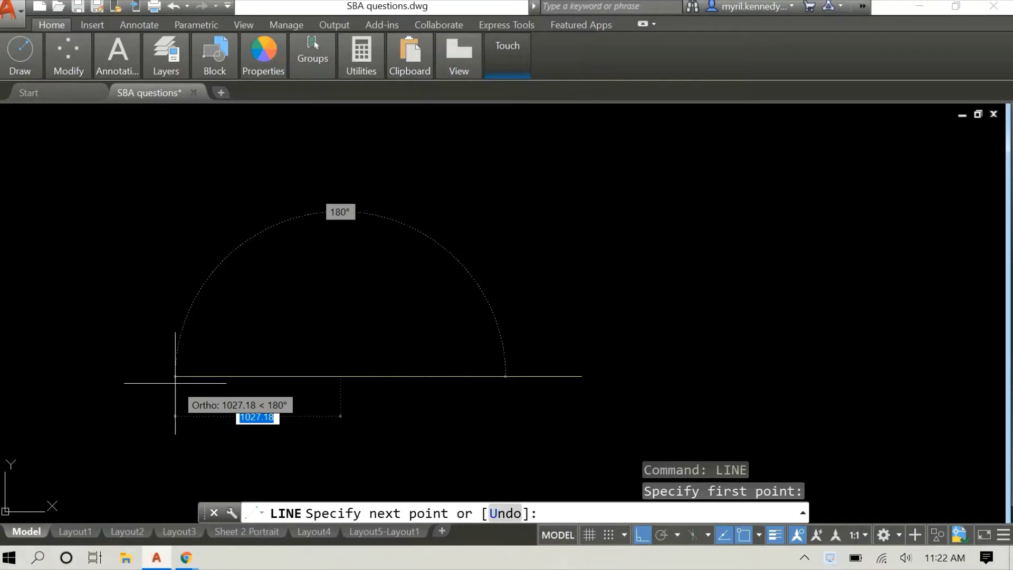
{"action": "left_click", "coordinate": [175, 383]}
{"action": "right_click", "coordinate": [274, 280]}
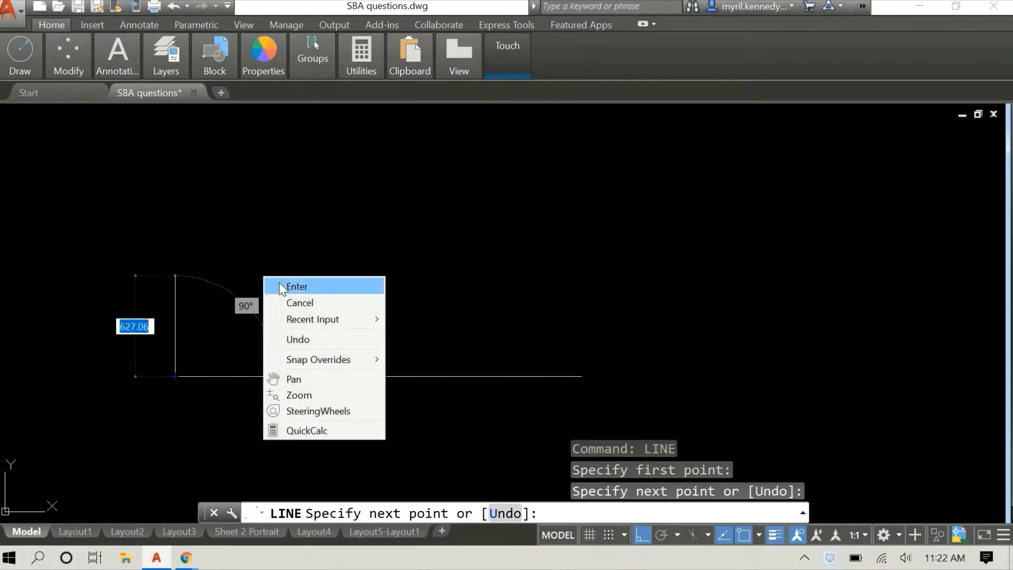
{"action": "left_click", "coordinate": [279, 281]}
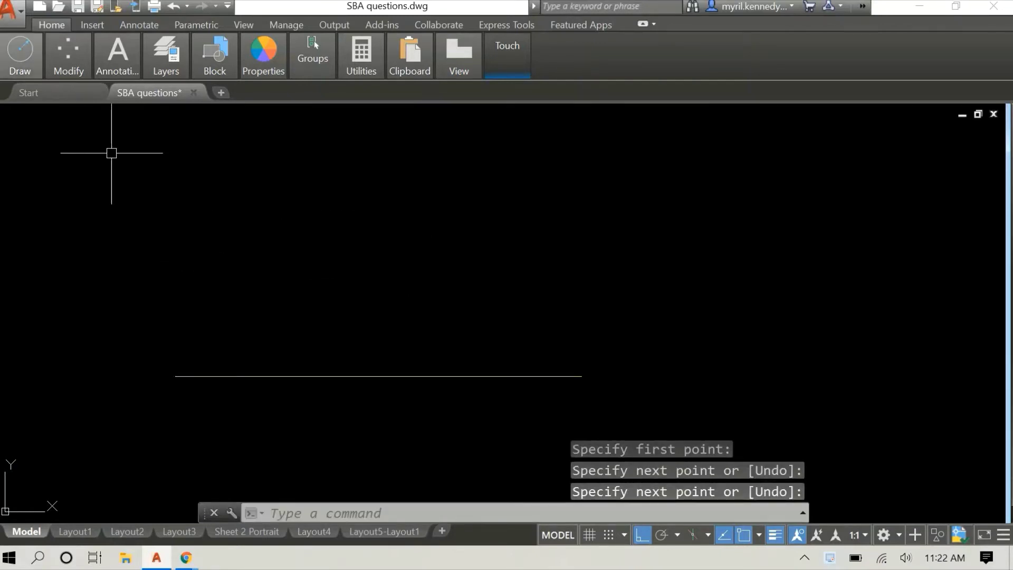
Step: Draw a radius-500 semicircular arc centred on the baseline
{"action": "type", "text": "arc"}
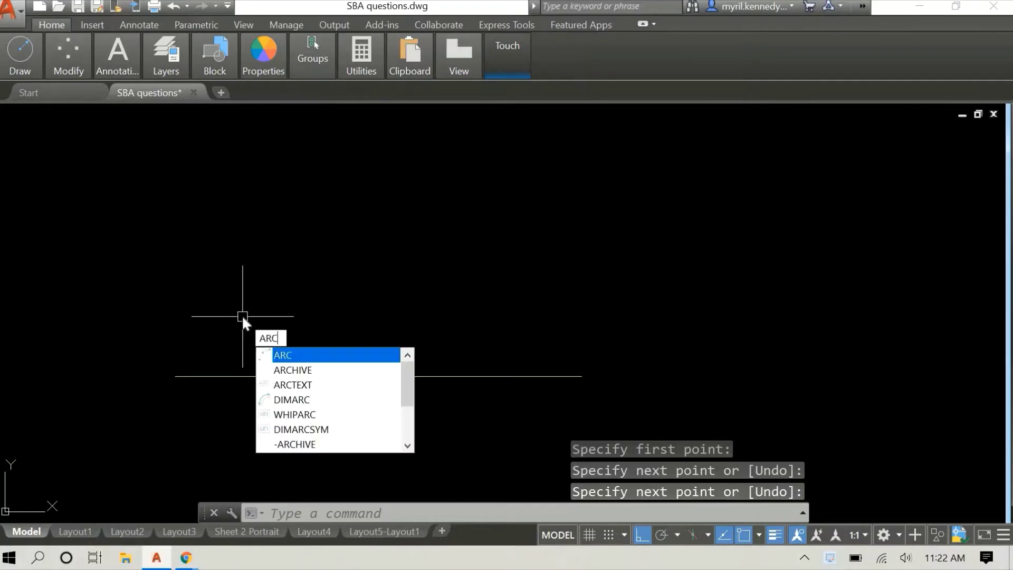
{"action": "key", "text": "Return"}
{"action": "type", "text": "c"}
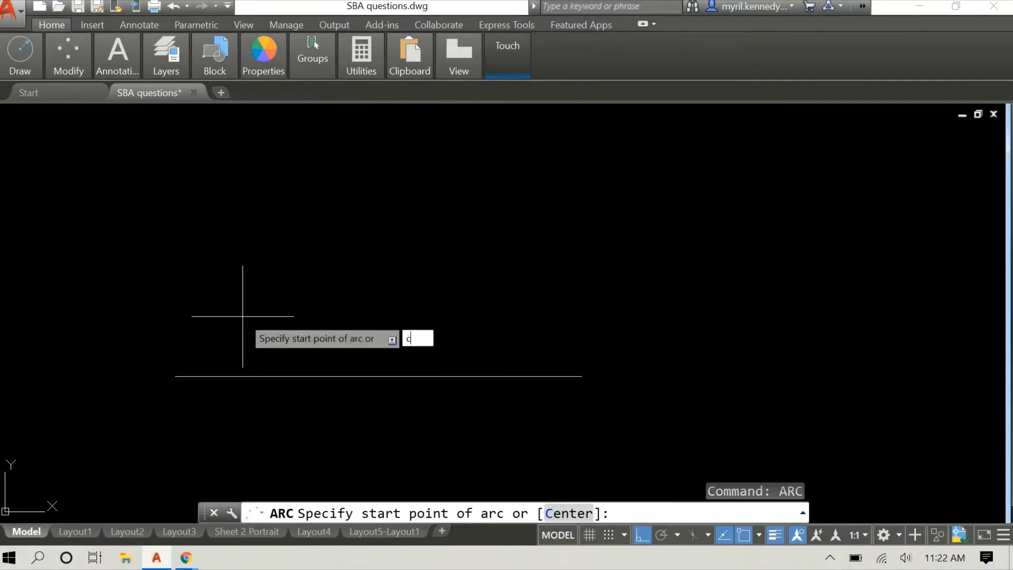
{"action": "key", "text": "Return"}
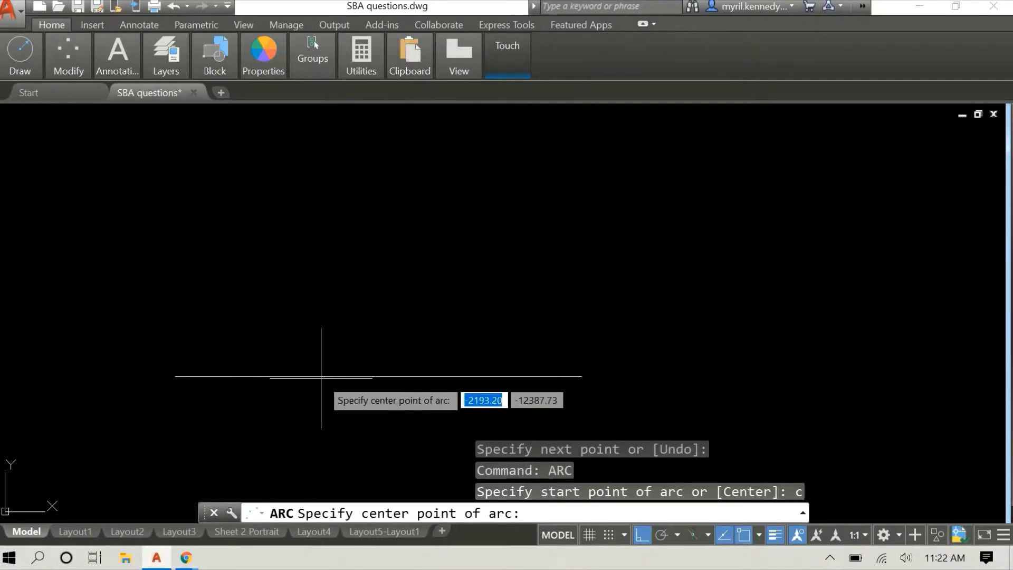
{"action": "left_click", "coordinate": [345, 376]}
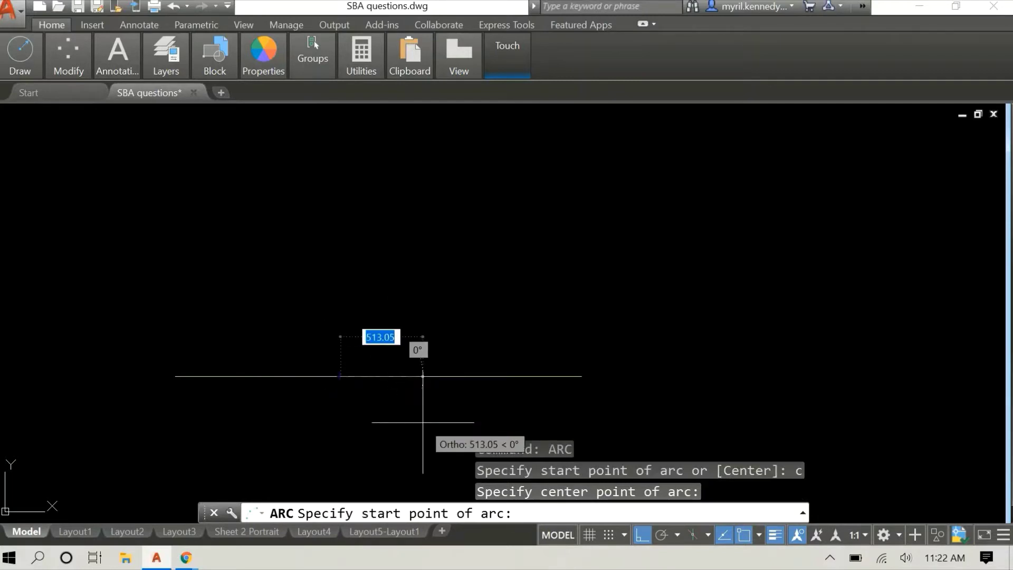
{"action": "key", "text": "F8"}
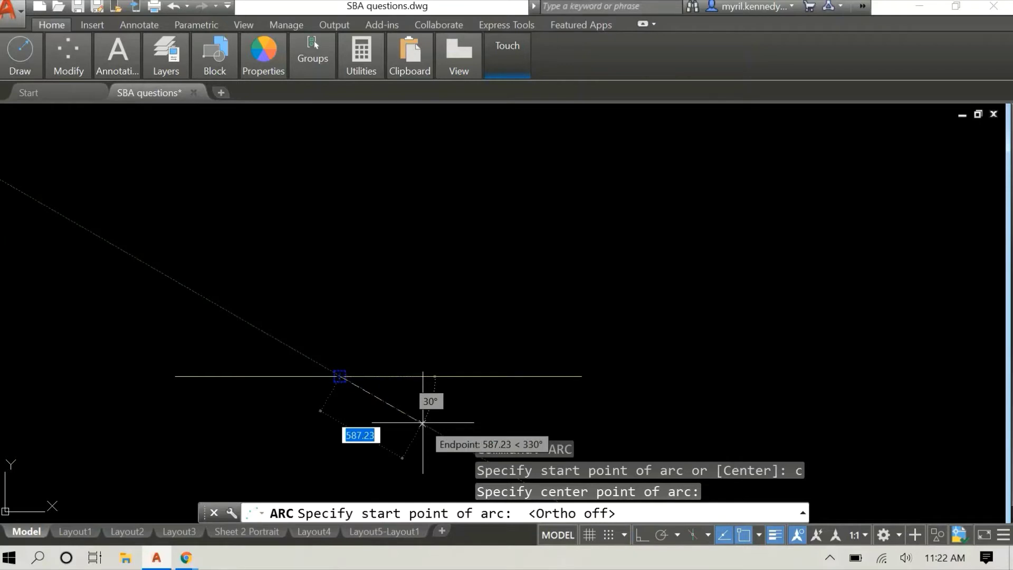
{"action": "type", "text": "500"}
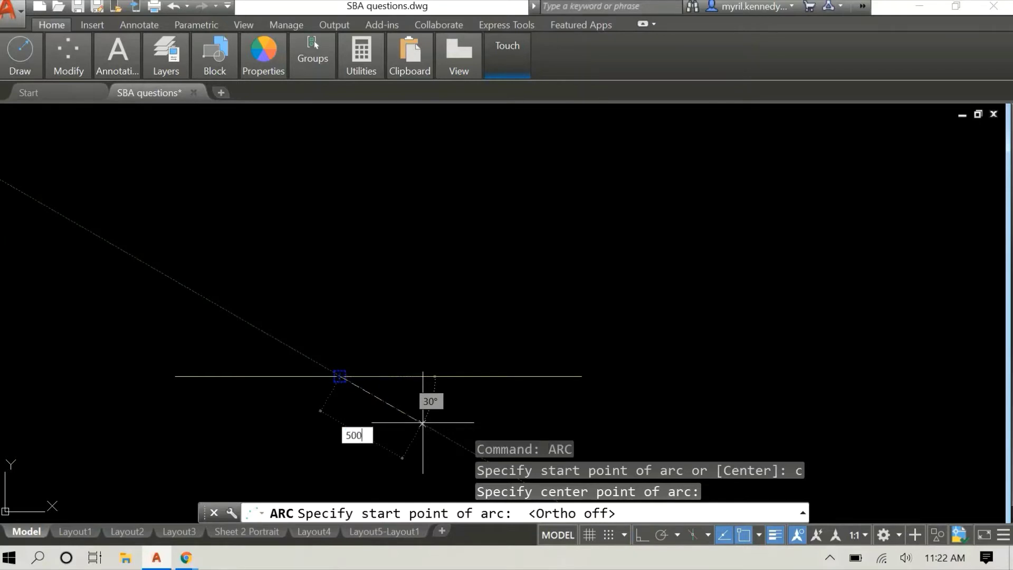
{"action": "key", "text": "Return"}
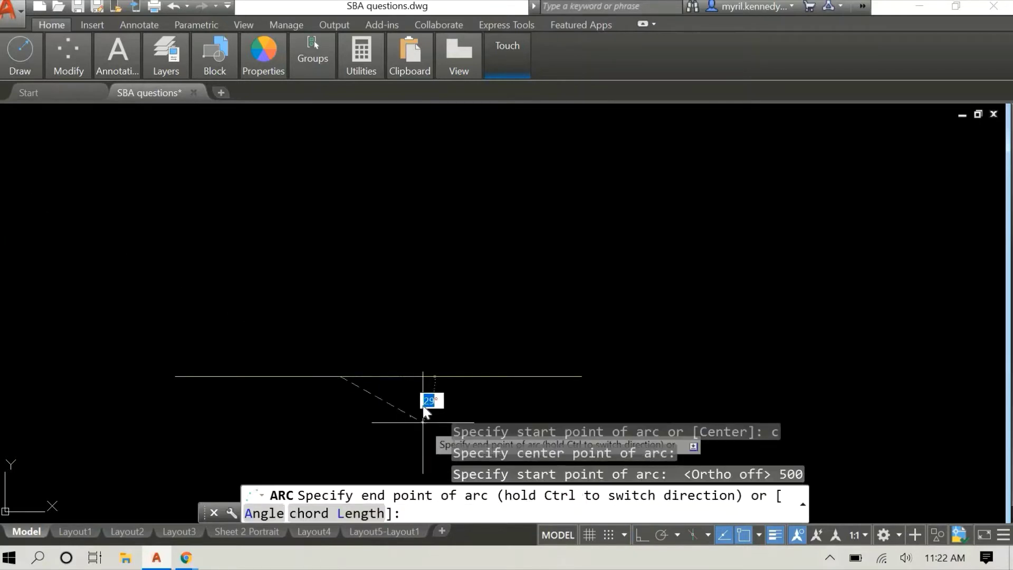
{"action": "left_click", "coordinate": [199, 403]}
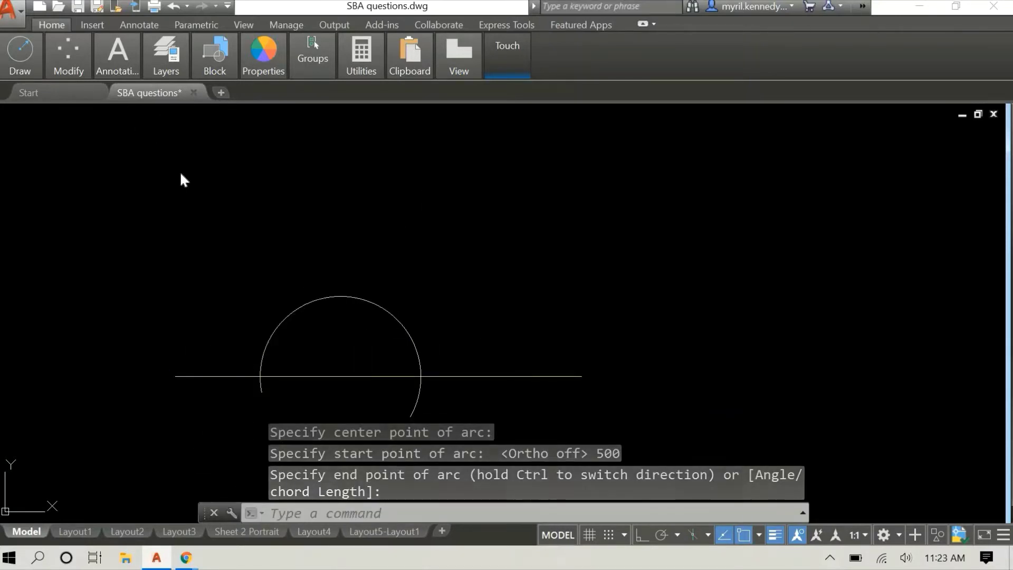
Step: Start a radius-1000 arc centred where the arc meets the baseline, then cancel it
{"action": "right_click", "coordinate": [164, 167]}
{"action": "left_click", "coordinate": [215, 177]}
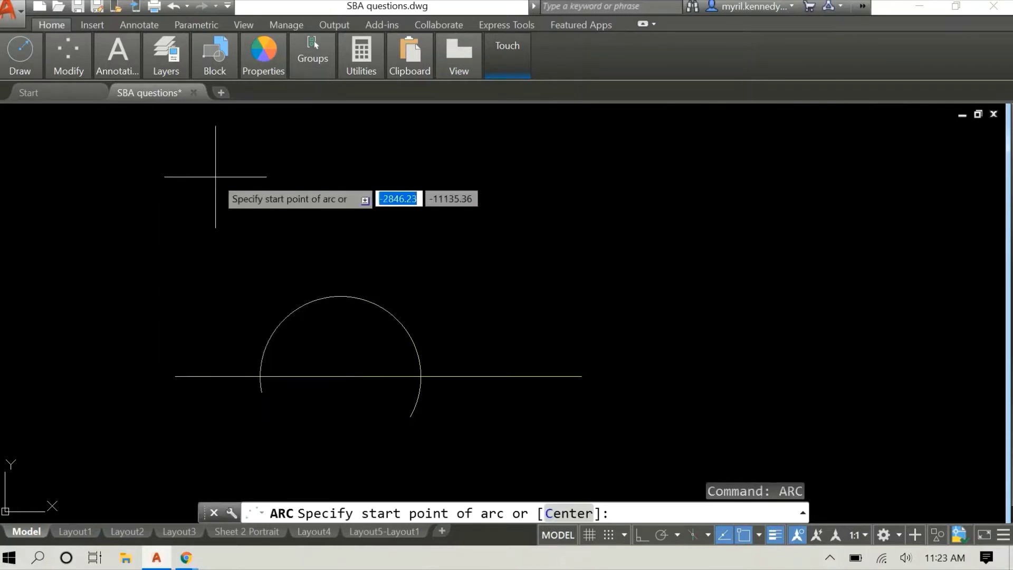
{"action": "type", "text": "c"}
{"action": "key", "text": "Return"}
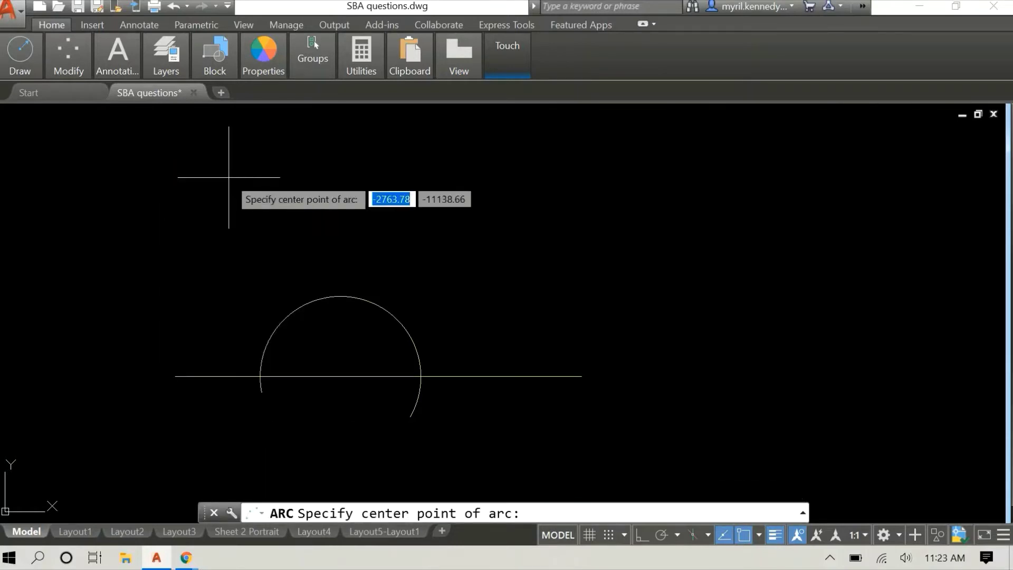
{"action": "left_click", "coordinate": [421, 376]}
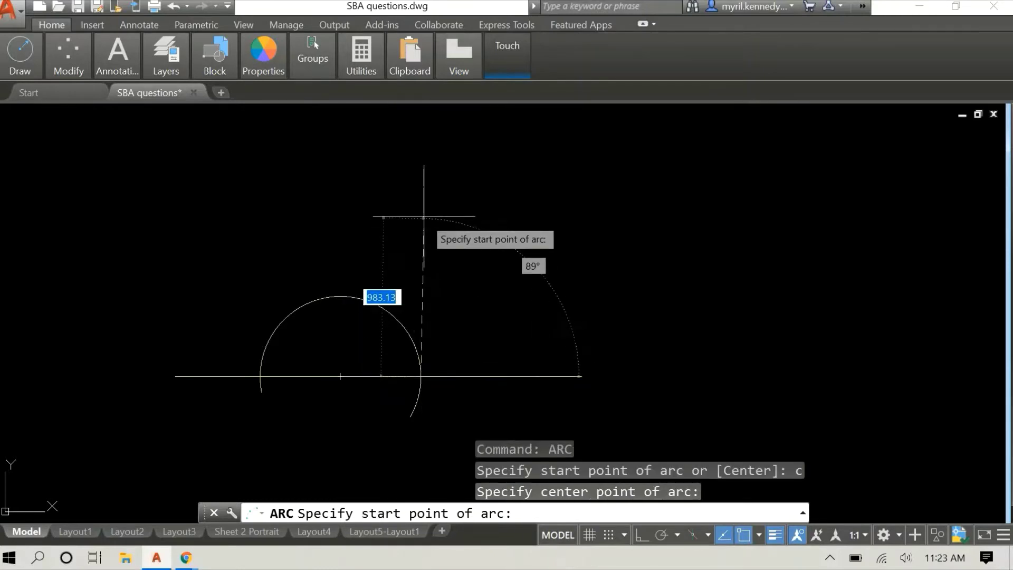
{"action": "type", "text": "1000"}
{"action": "key", "text": "Return"}
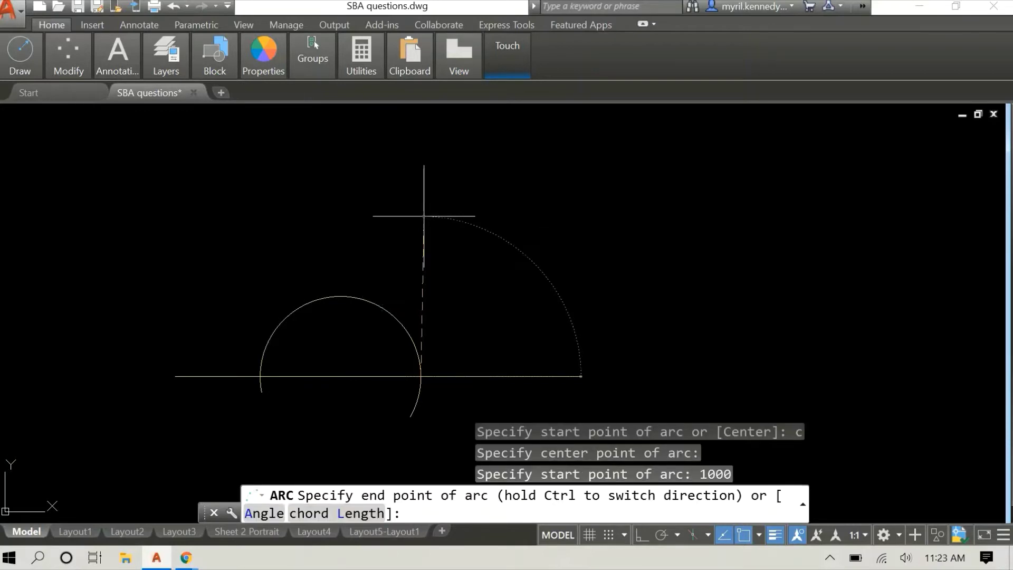
{"action": "key", "text": "Escape"}
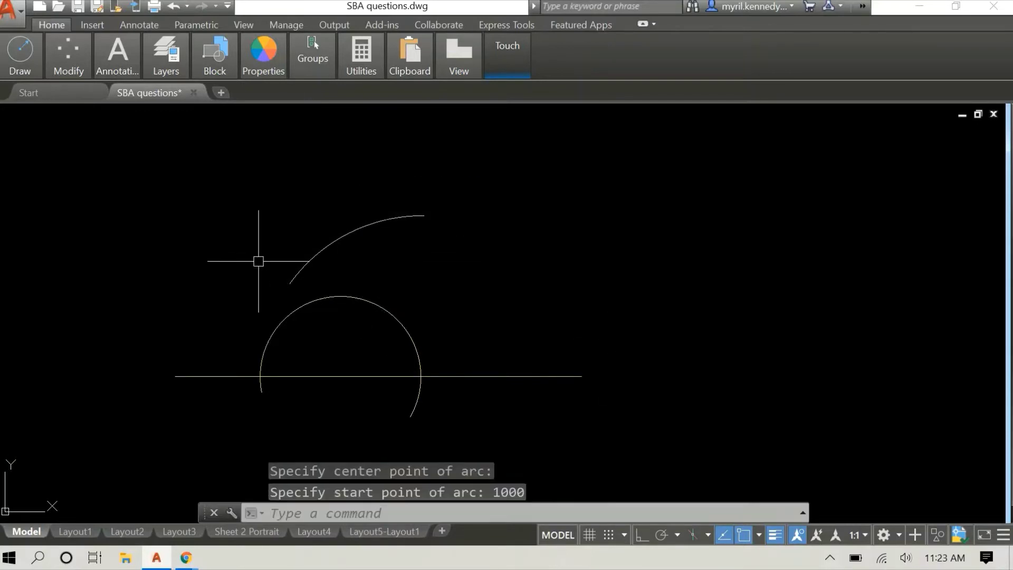
Step: Draw a radius-1000 arc centred where the circle meets the baseline
{"action": "right_click", "coordinate": [220, 261]}
{"action": "left_click", "coordinate": [267, 270]}
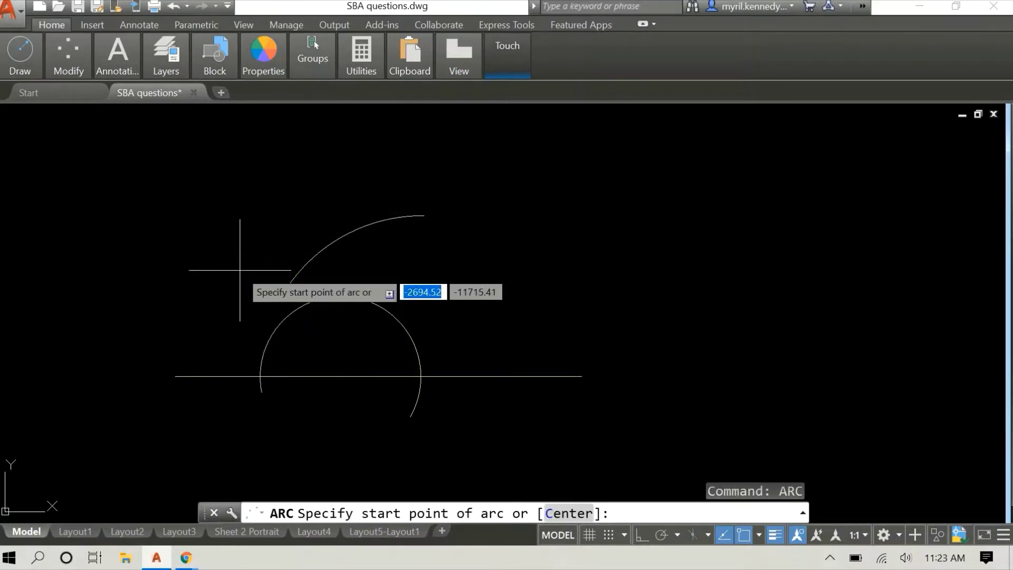
{"action": "type", "text": "c"}
{"action": "key", "text": "Return"}
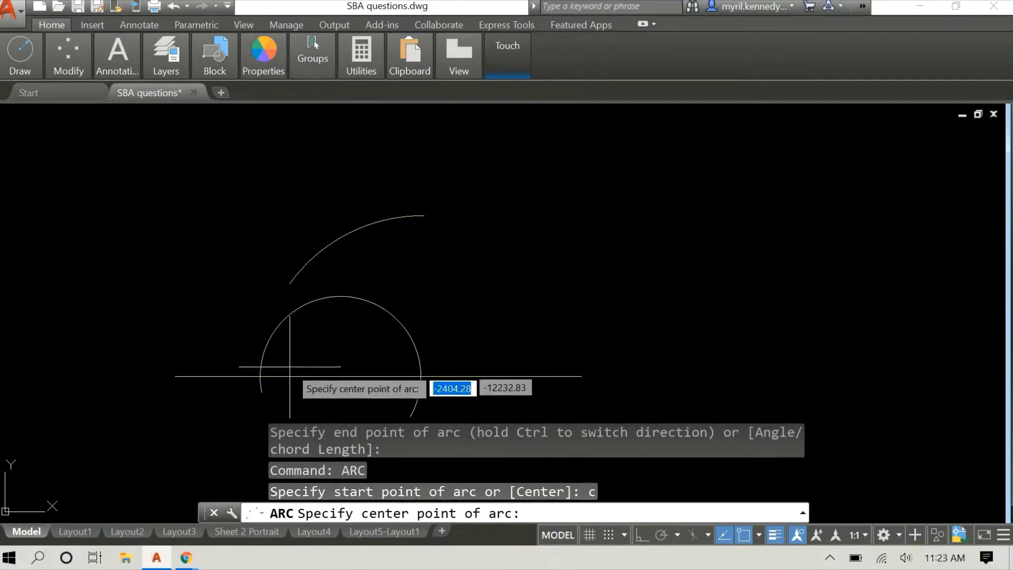
{"action": "left_click", "coordinate": [260, 376]}
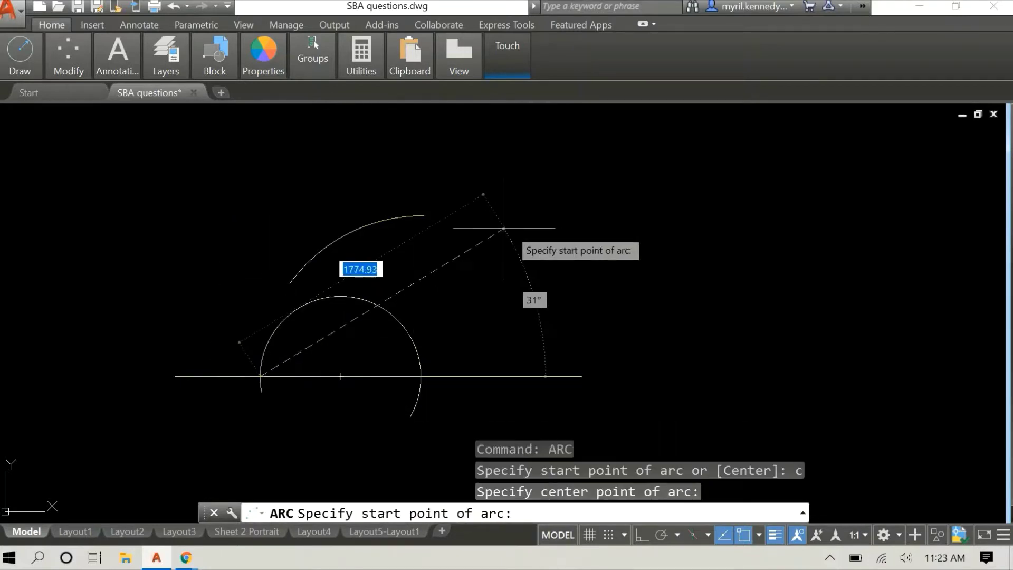
{"action": "type", "text": "1000"}
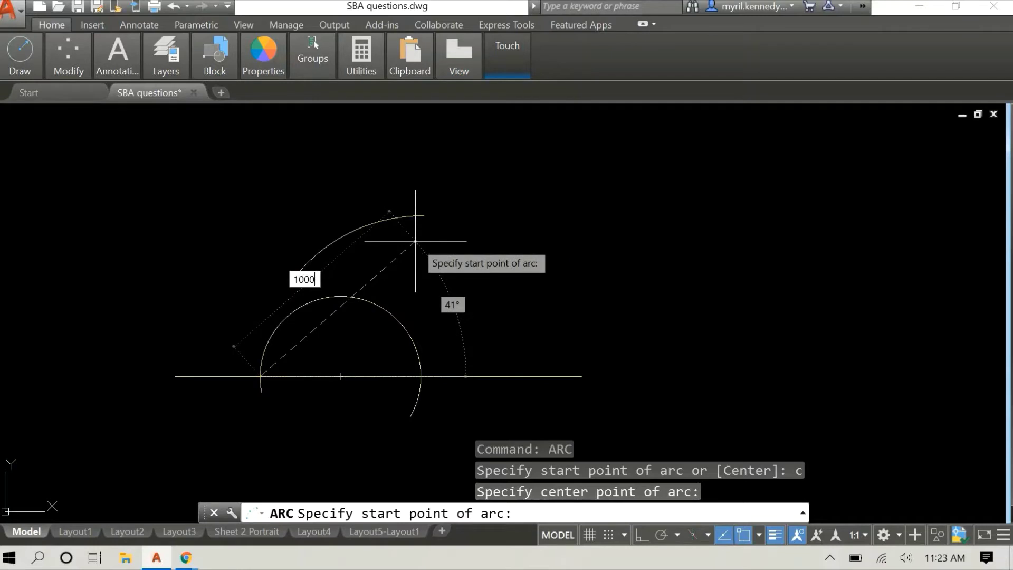
{"action": "key", "text": "Return"}
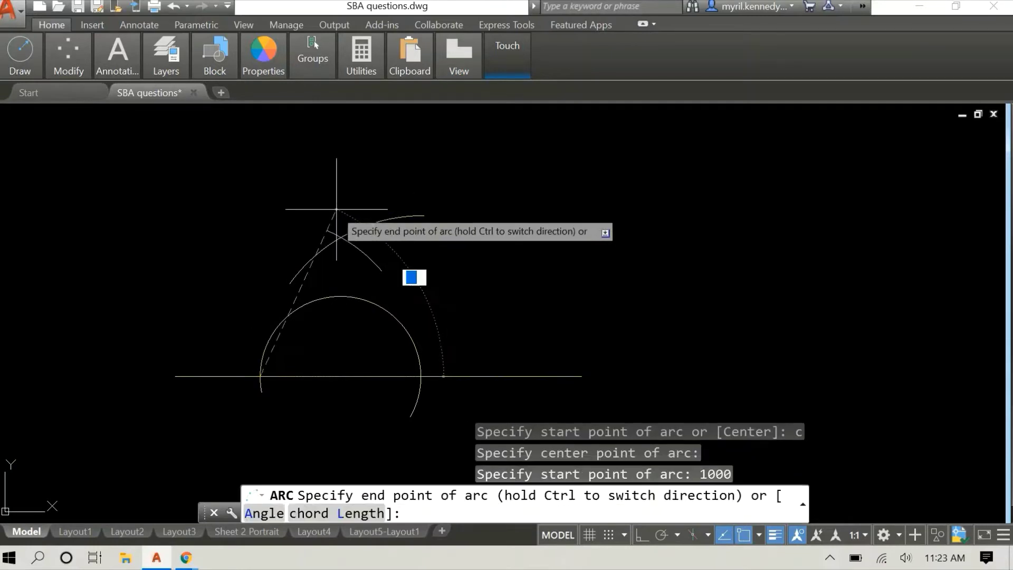
{"action": "left_click", "coordinate": [249, 209]}
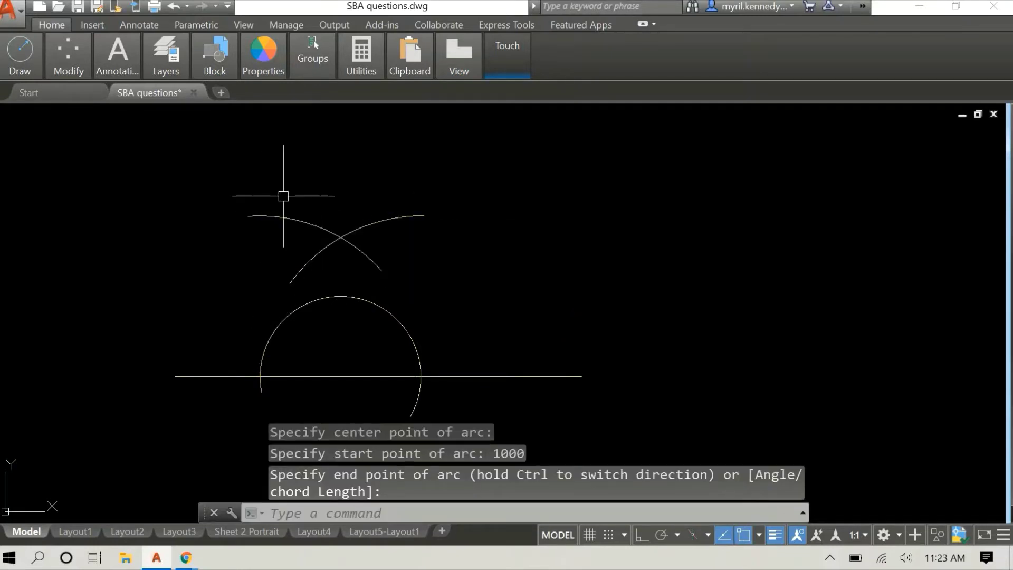
Step: Draw a 1500-unit vertical line straight up from the semicircle's centre on the baseline
{"action": "type", "text": "line"}
{"action": "key", "text": "Return"}
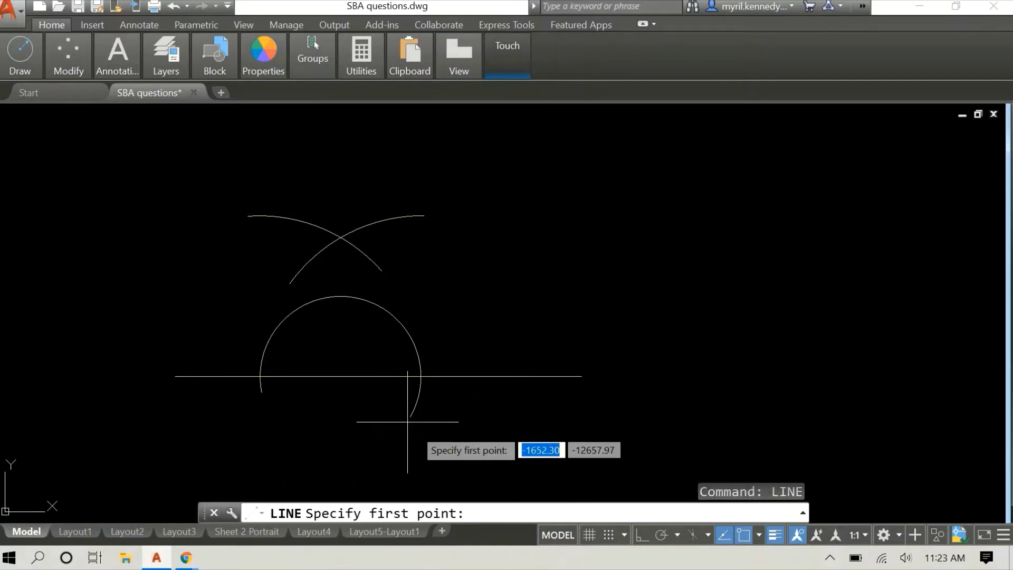
{"action": "left_click", "coordinate": [339, 376]}
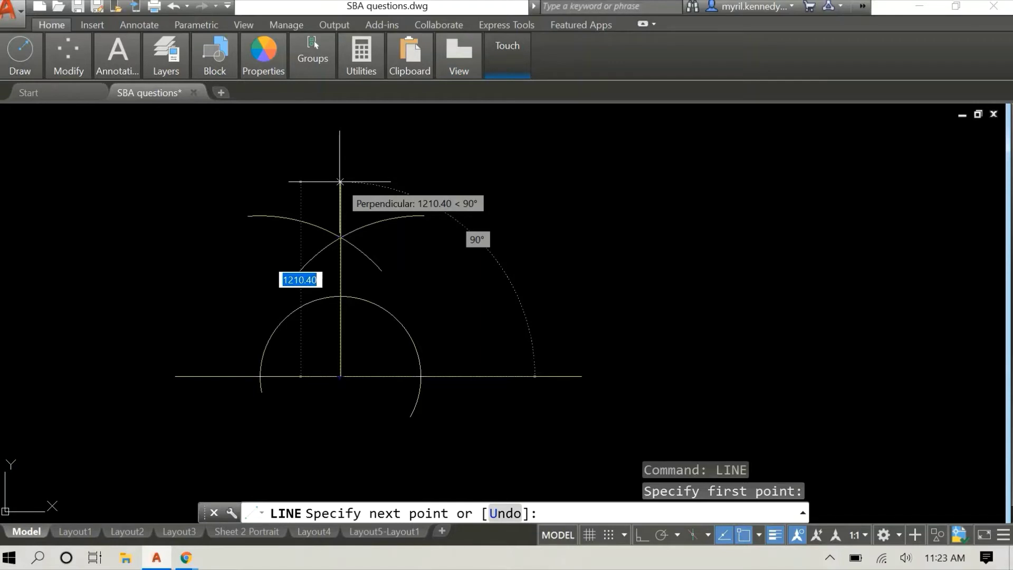
{"action": "type", "text": "1"}
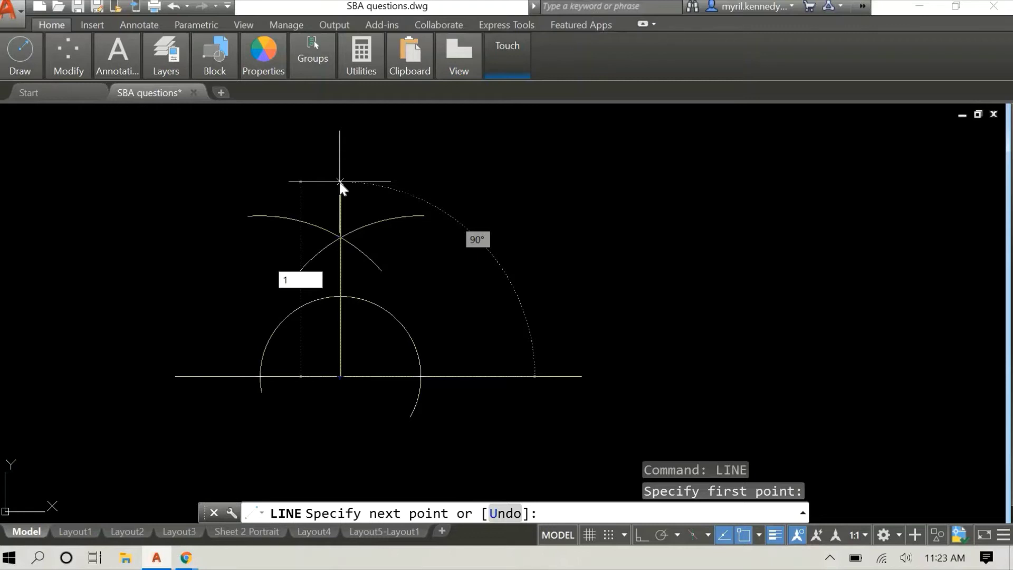
{"action": "type", "text": "500"}
{"action": "key", "text": "Return"}
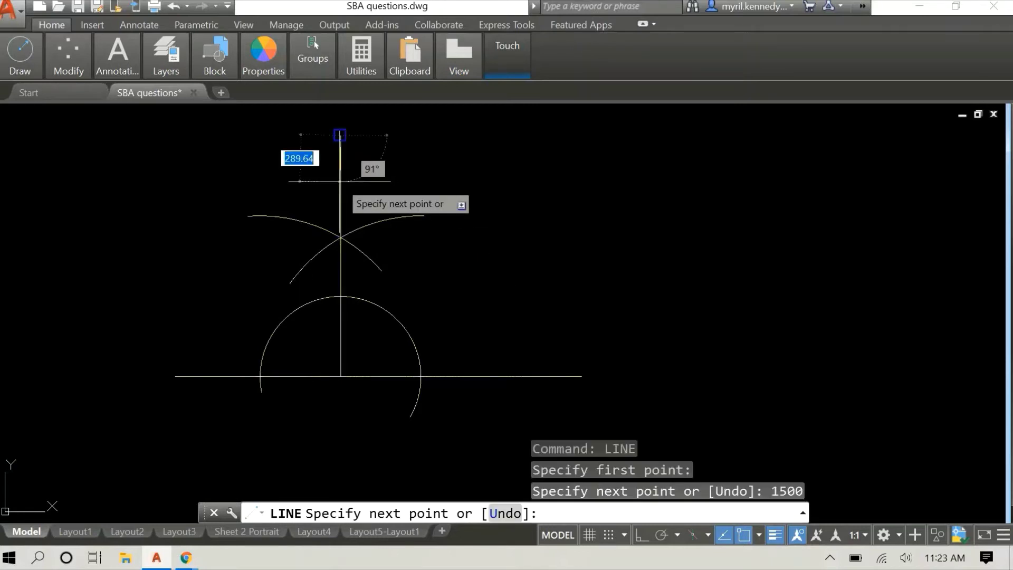
{"action": "right_click", "coordinate": [458, 133]}
{"action": "left_click", "coordinate": [476, 143]}
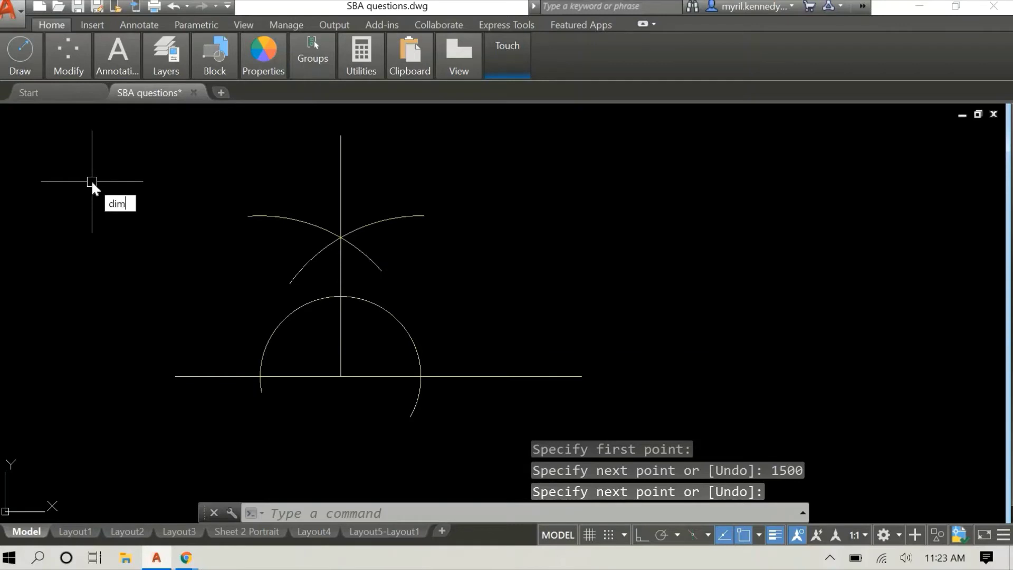
Step: Add a 90° DIMANGULAR dimension between the vertical line and the baseline
{"action": "key", "text": "Down"}
{"action": "key", "text": "Down"}
{"action": "key", "text": "Down"}
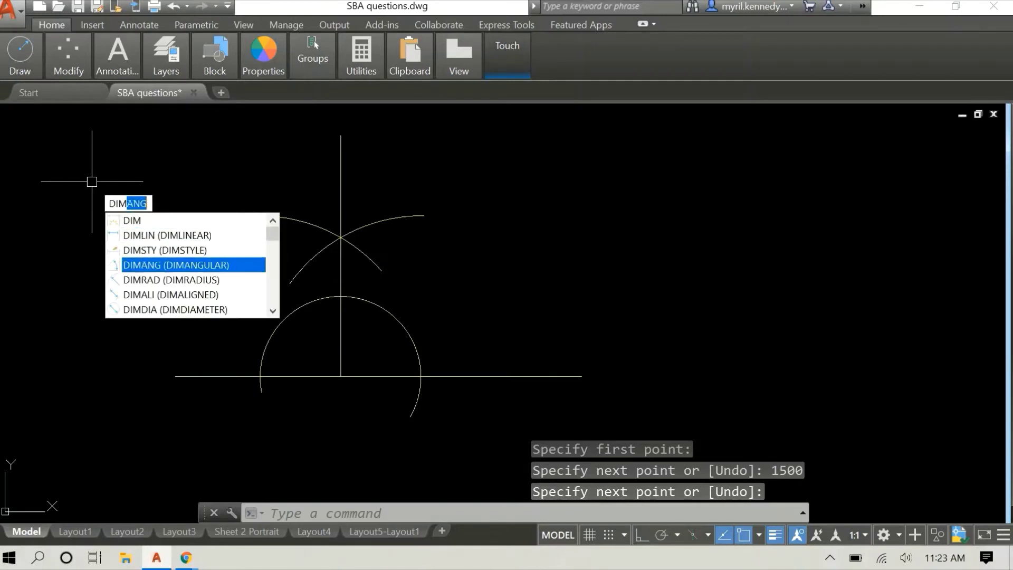
{"action": "key", "text": "Return"}
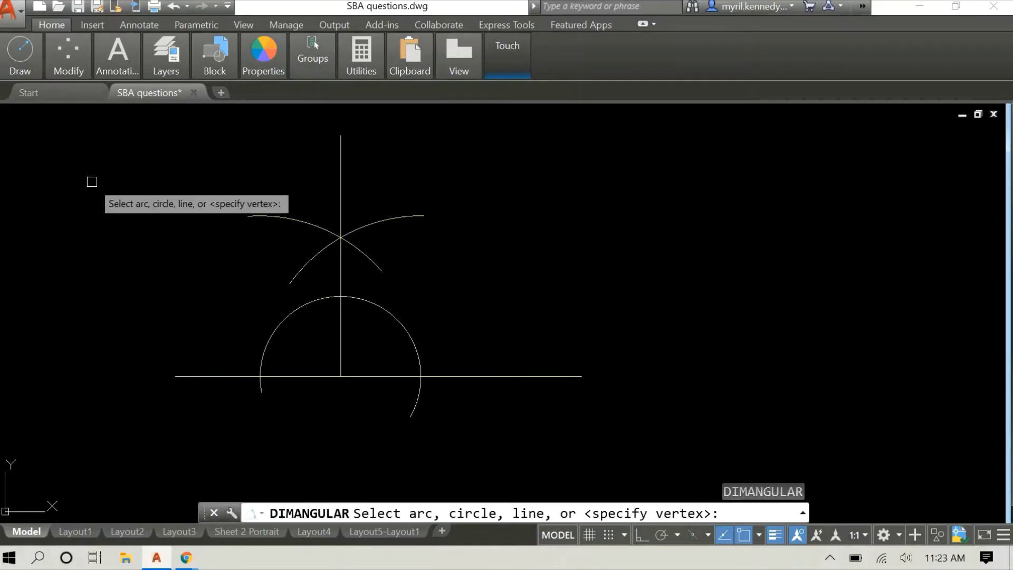
{"action": "left_click", "coordinate": [341, 338]}
{"action": "left_click", "coordinate": [365, 376]}
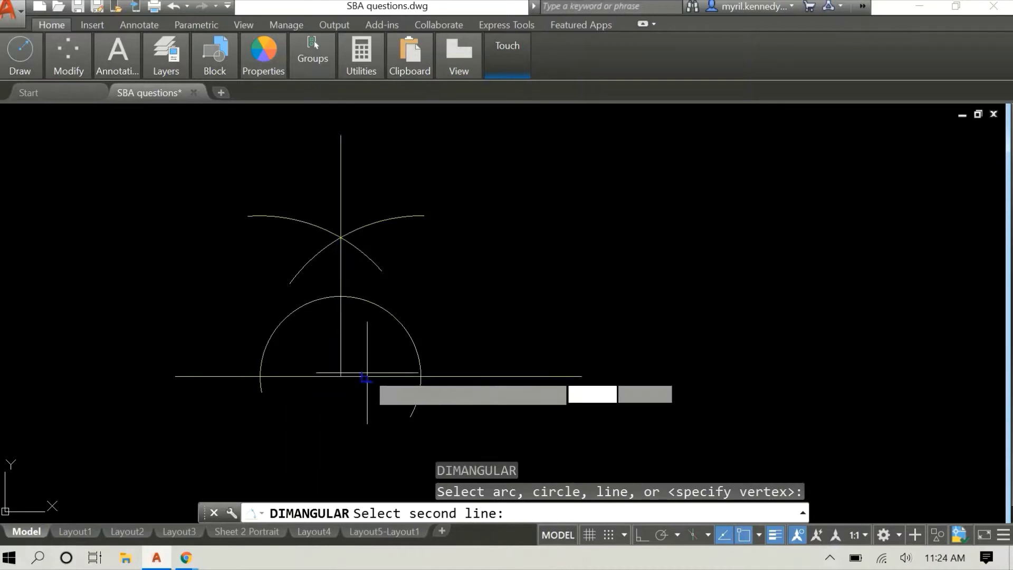
{"action": "left_click", "coordinate": [372, 346]}
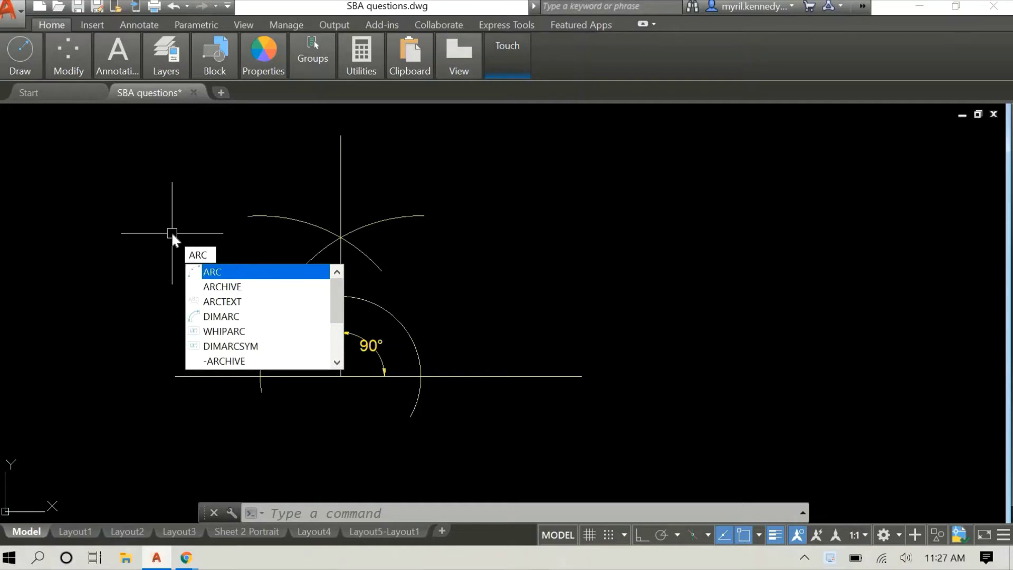
Step: Draw a radius-1500 arc centred on the baseline's right end
{"action": "key", "text": "Return"}
{"action": "type", "text": "c"}
{"action": "key", "text": "Return"}
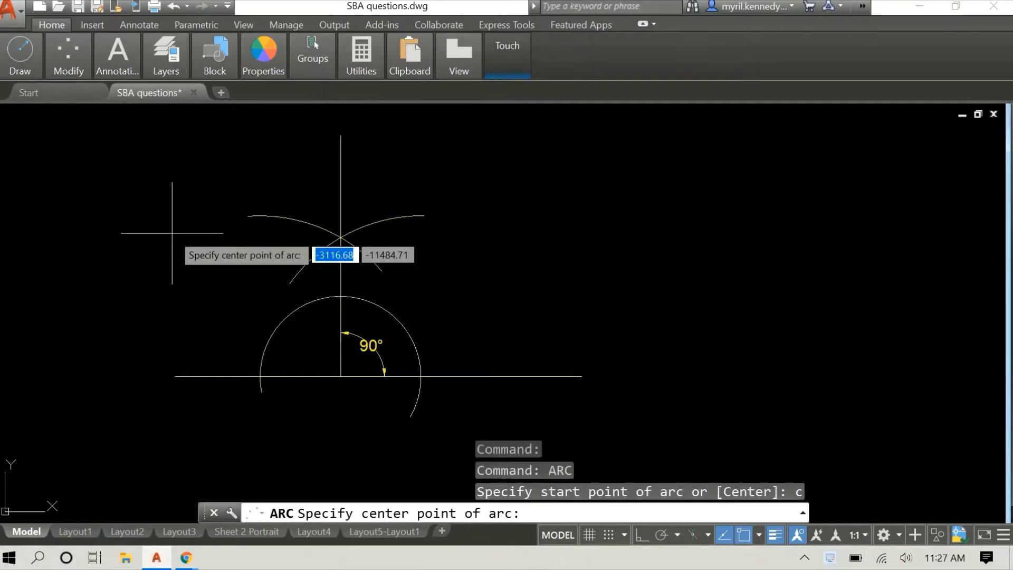
{"action": "left_click", "coordinate": [583, 376]}
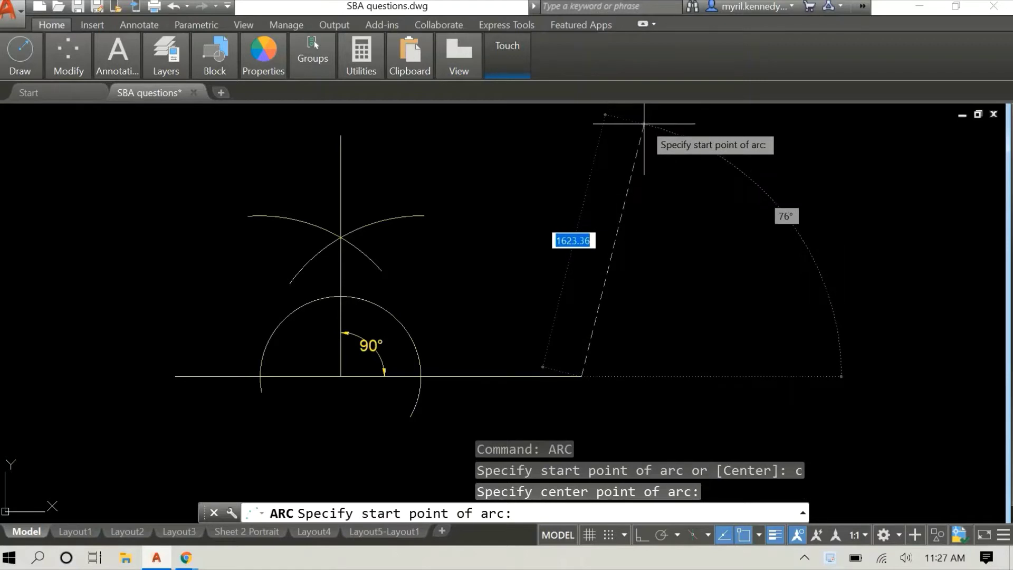
{"action": "type", "text": "1500"}
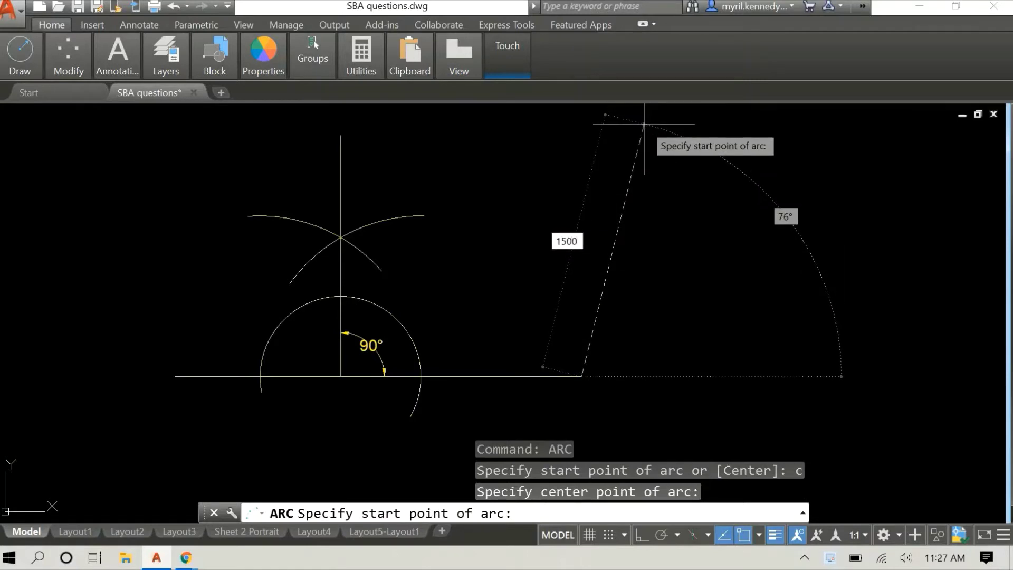
{"action": "key", "text": "Return"}
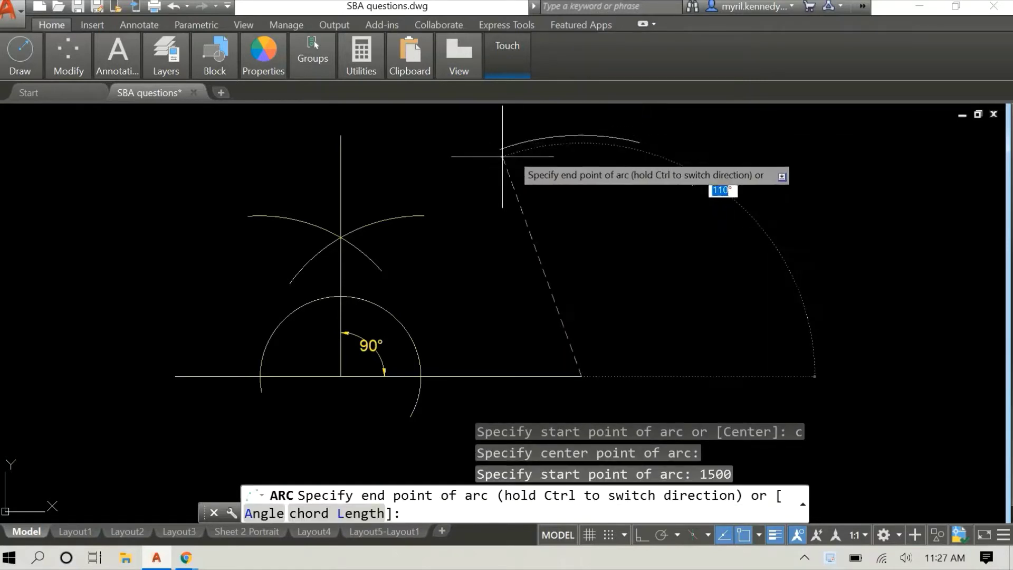
{"action": "key", "text": "Escape"}
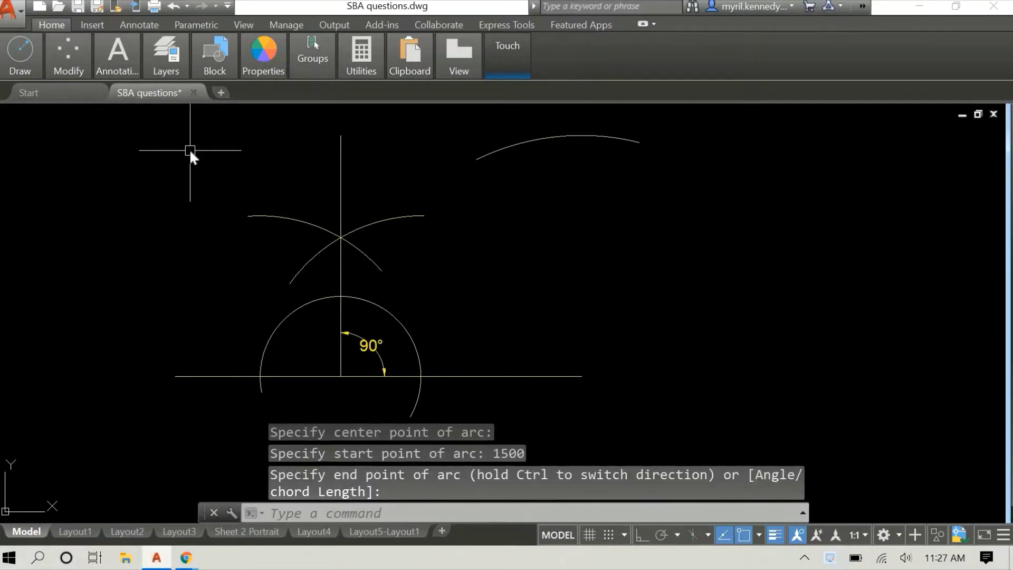
Step: Draw a radius-1500 arc centred on the vertical line's top end
{"action": "right_click", "coordinate": [205, 150]}
{"action": "left_click", "coordinate": [209, 161]}
{"action": "type", "text": "c"}
{"action": "key", "text": "Return"}
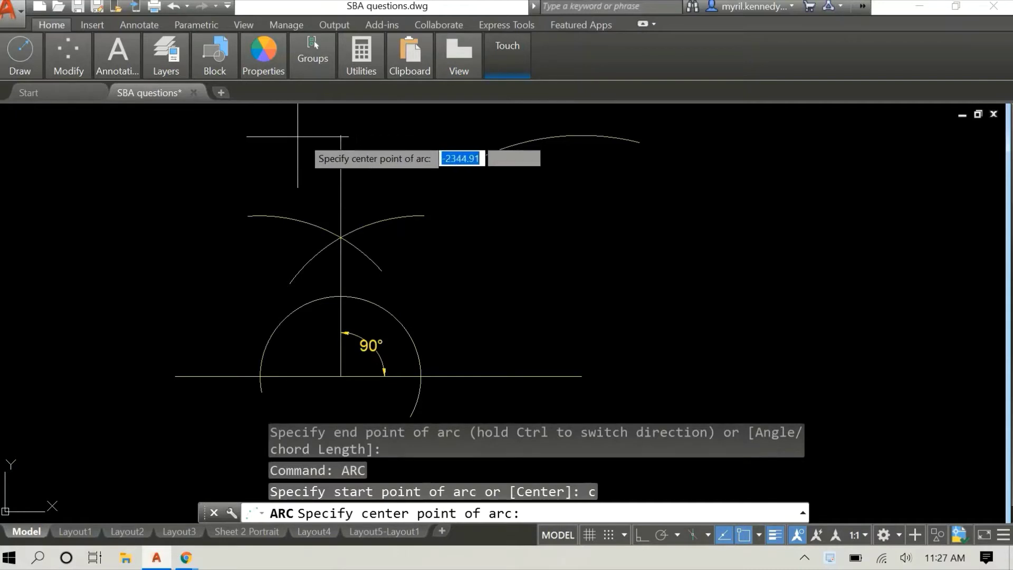
{"action": "left_click", "coordinate": [340, 136]}
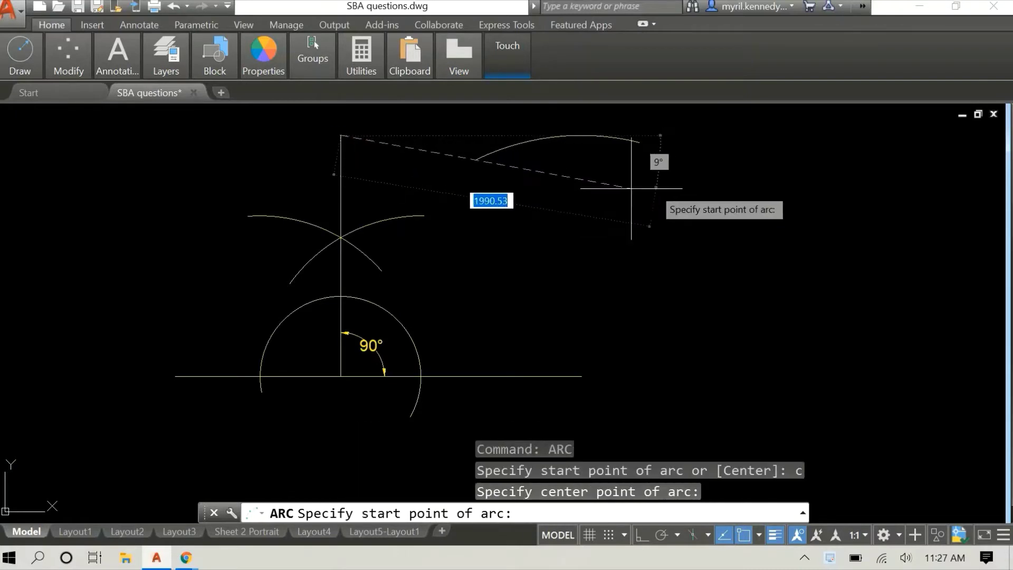
{"action": "type", "text": "1500"}
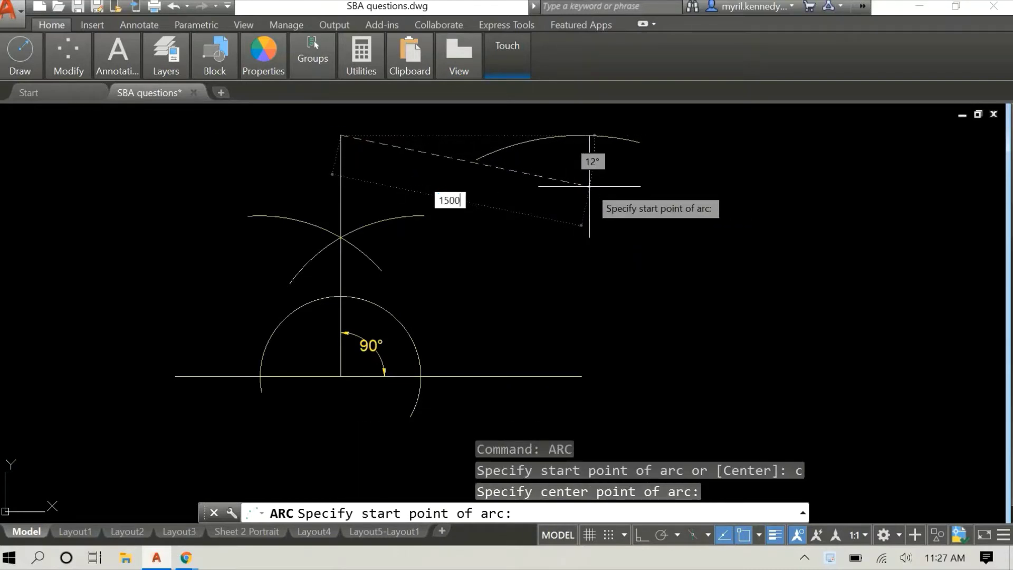
{"action": "key", "text": "Return"}
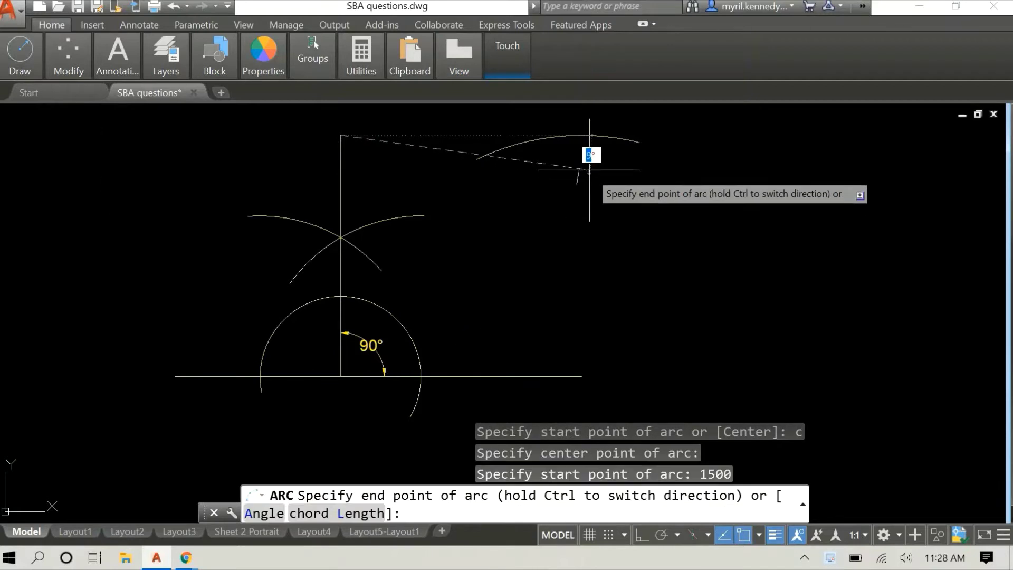
{"action": "left_click", "coordinate": [589, 109]}
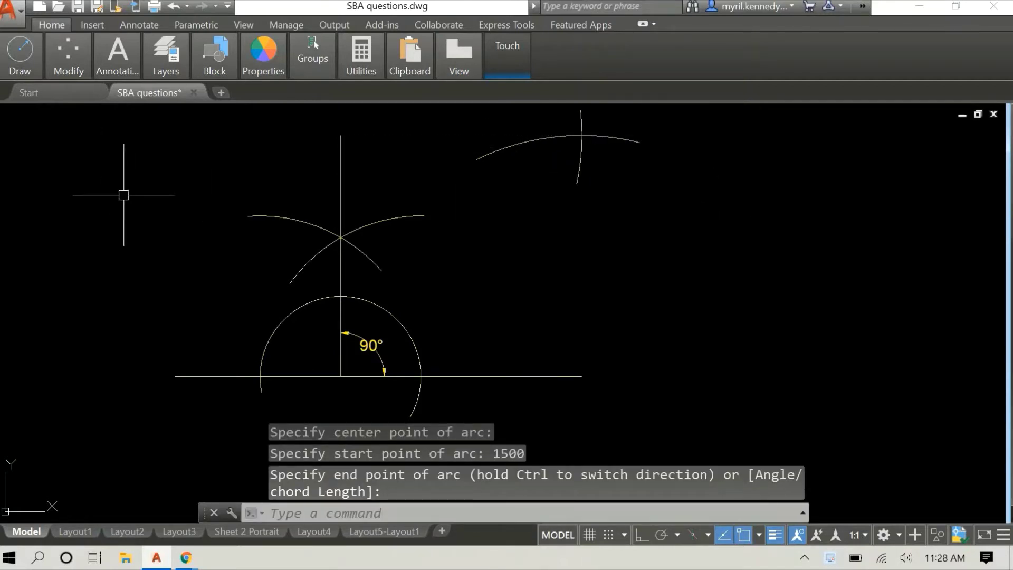
Step: Draw the square's top edge from the vertical line's top to the arcs' intersection
{"action": "key", "text": "Return"}
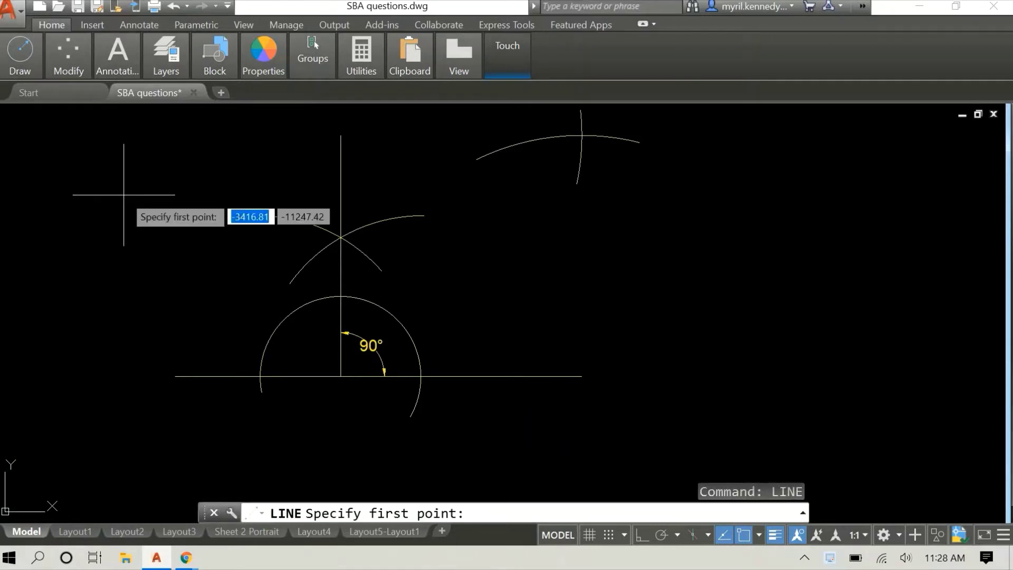
{"action": "left_click", "coordinate": [341, 135]}
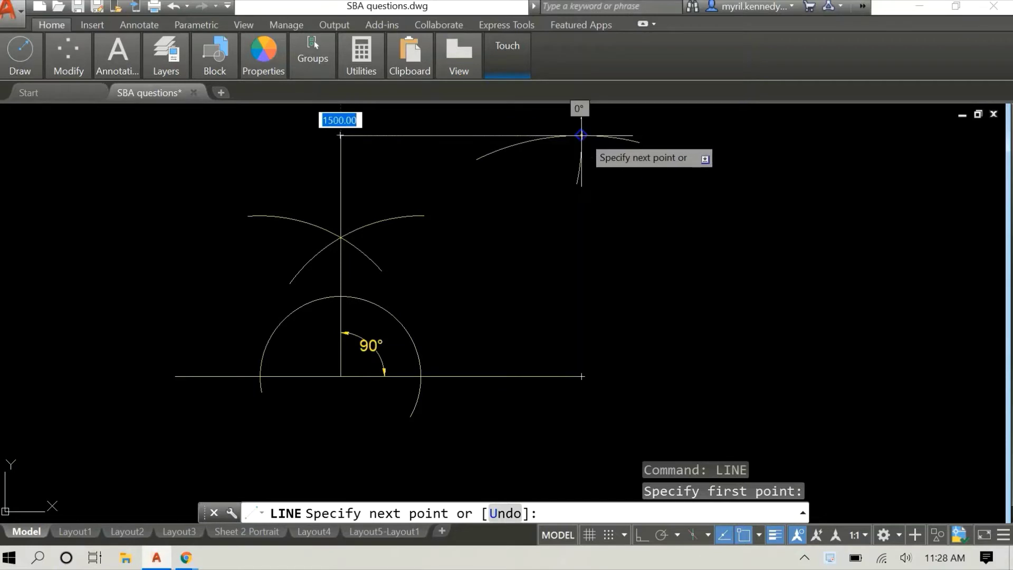
{"action": "left_click", "coordinate": [581, 135]}
{"action": "right_click", "coordinate": [741, 131]}
{"action": "left_click", "coordinate": [750, 138]}
Step: Draw the right edge from the baseline's right end to that corner, then select the square's edges
{"action": "right_click", "coordinate": [751, 138]}
{"action": "left_click", "coordinate": [762, 149]}
{"action": "left_click", "coordinate": [582, 376]}
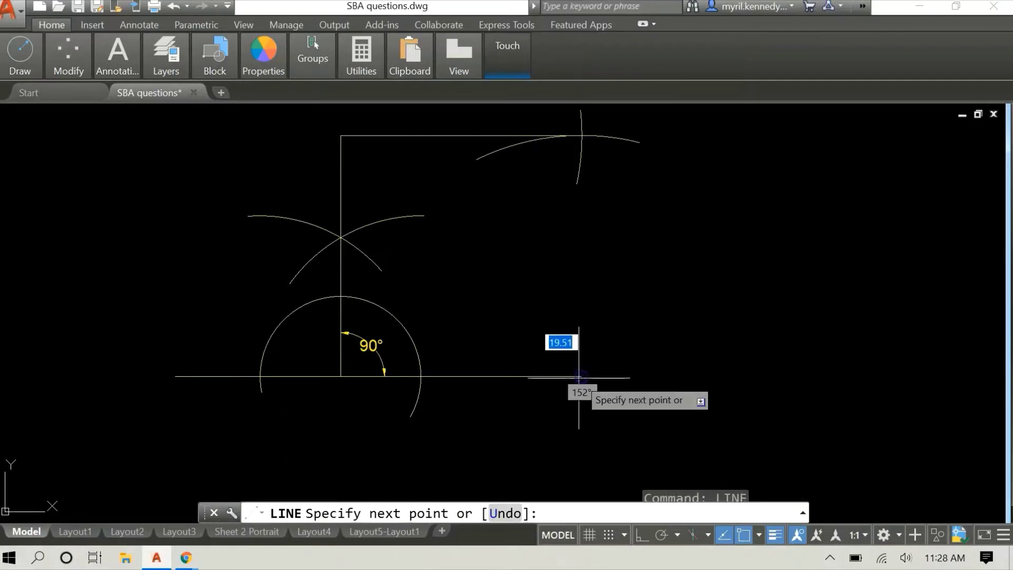
{"action": "left_click", "coordinate": [581, 136]}
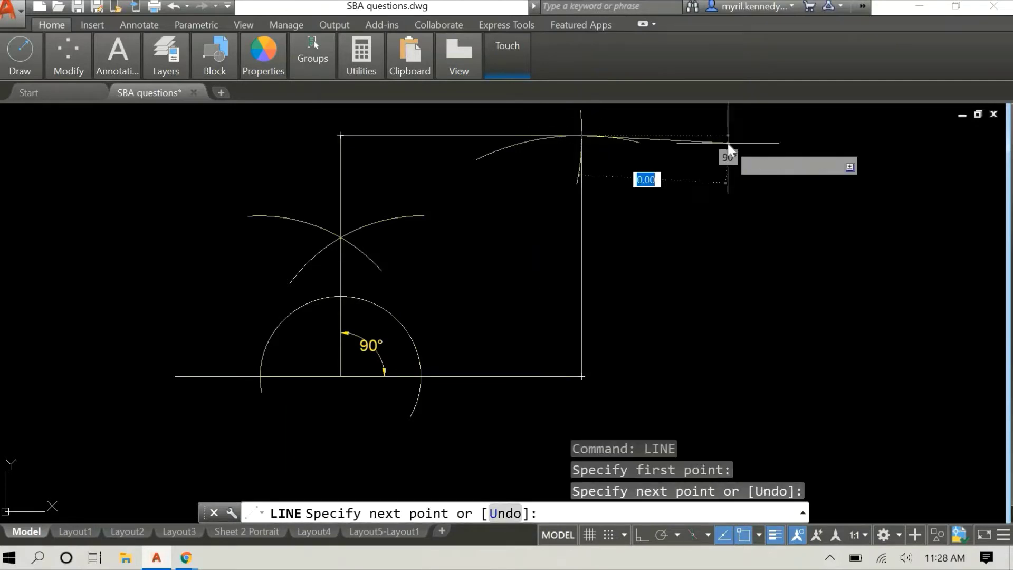
{"action": "right_click", "coordinate": [729, 143]}
{"action": "left_click", "coordinate": [744, 152]}
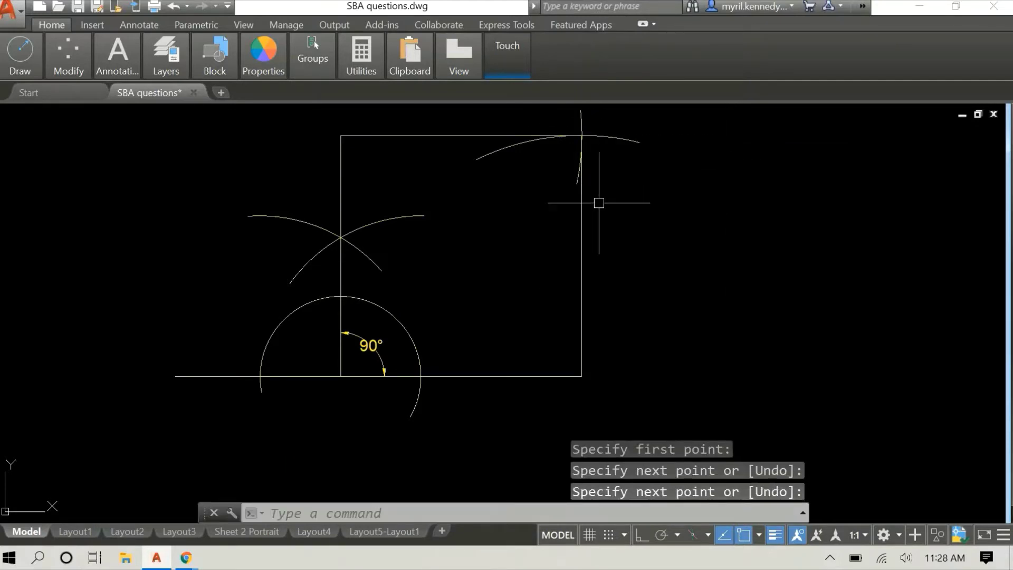
{"action": "left_click", "coordinate": [582, 217]}
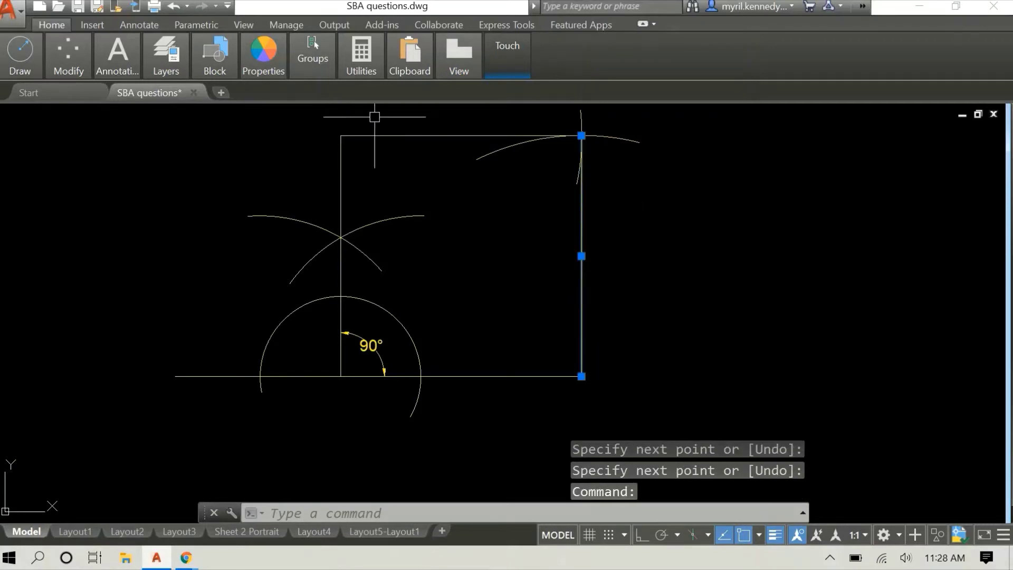
{"action": "left_click", "coordinate": [391, 135]}
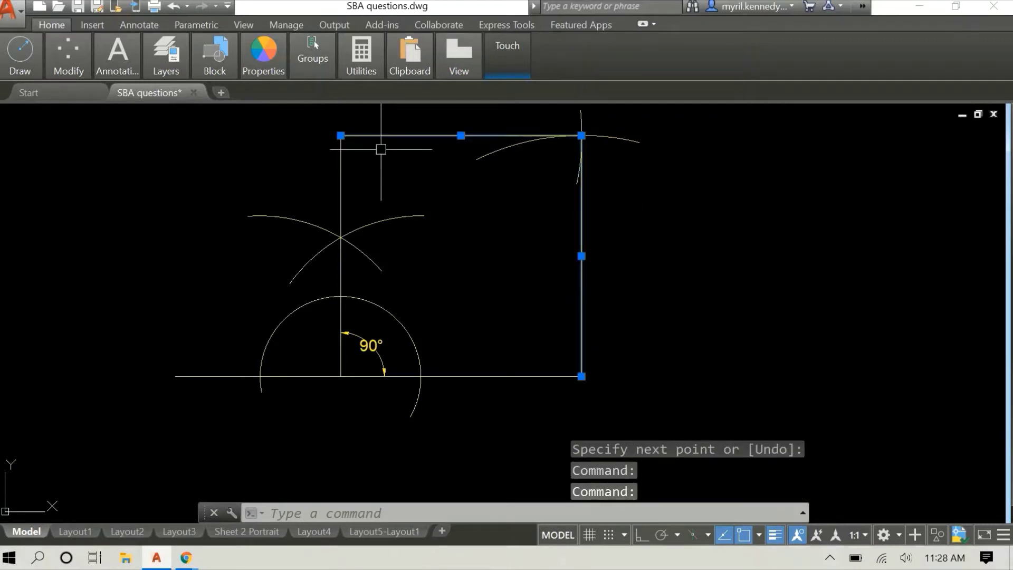
{"action": "left_click", "coordinate": [341, 166]}
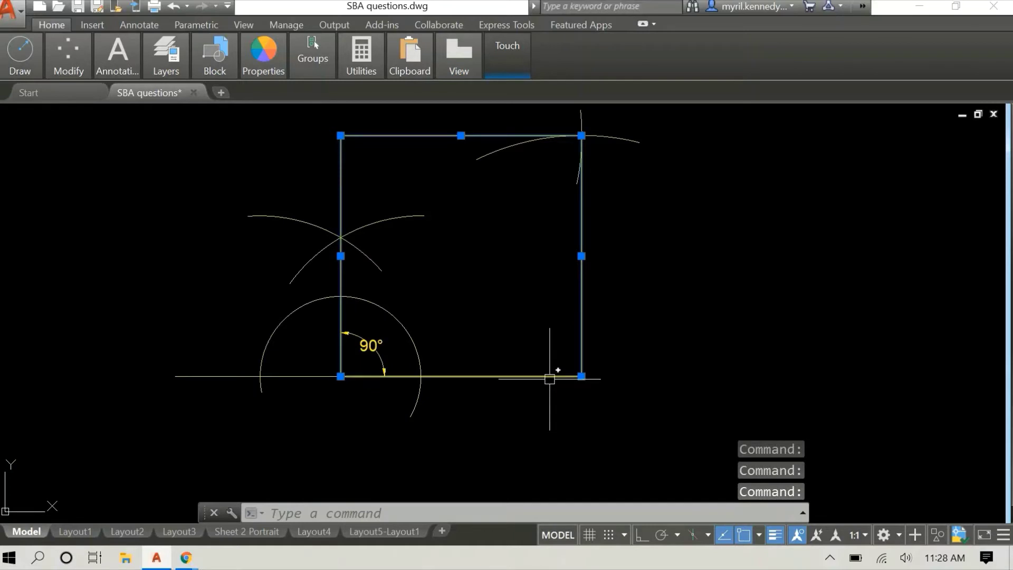
Step: Move the selected square edges onto the outline layer
{"action": "left_click", "coordinate": [170, 69]}
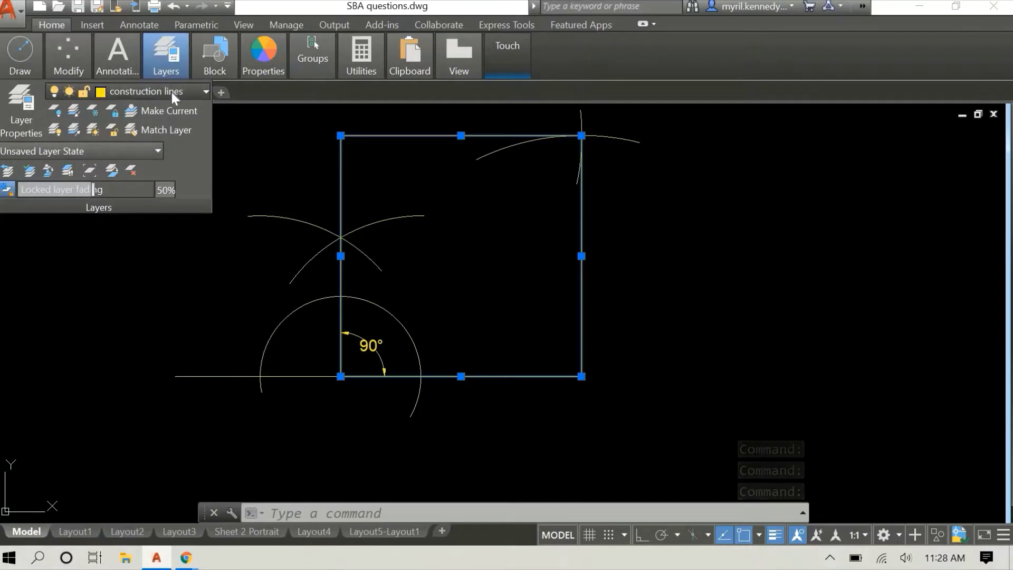
{"action": "left_click", "coordinate": [172, 93]}
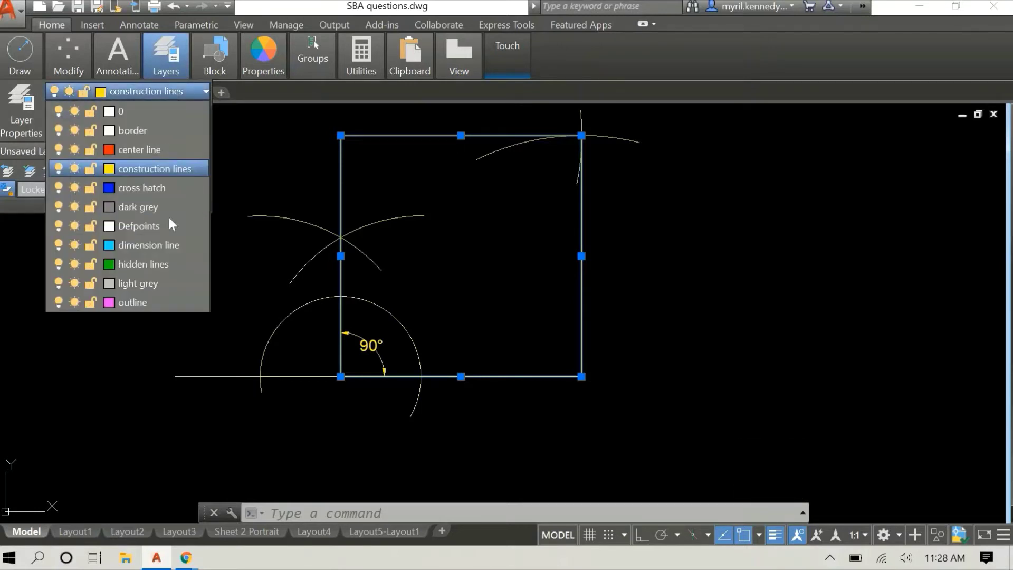
{"action": "left_click", "coordinate": [158, 296]}
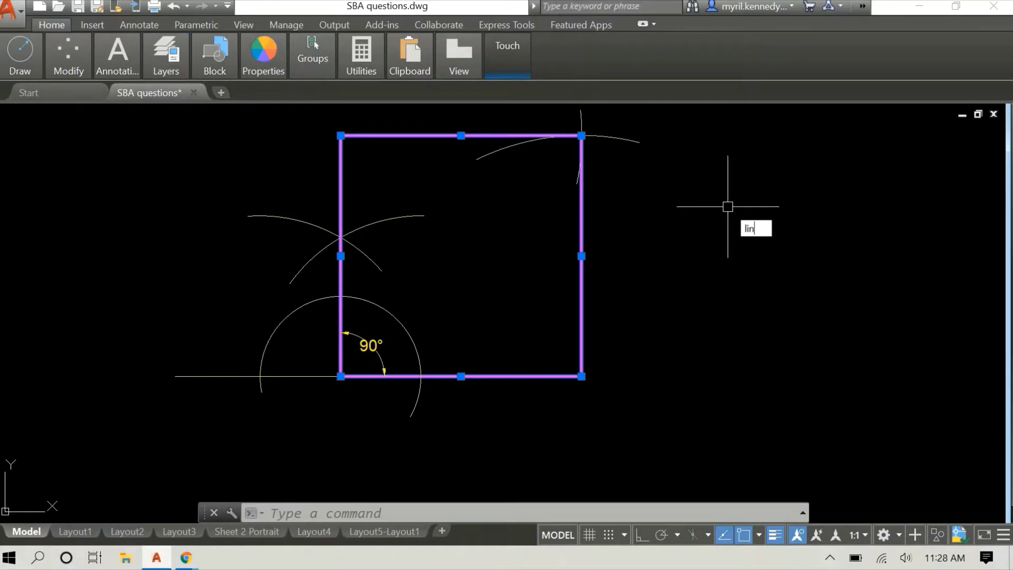
Step: Start a line at the square's top-right corner, then cancel it
{"action": "key", "text": "Return"}
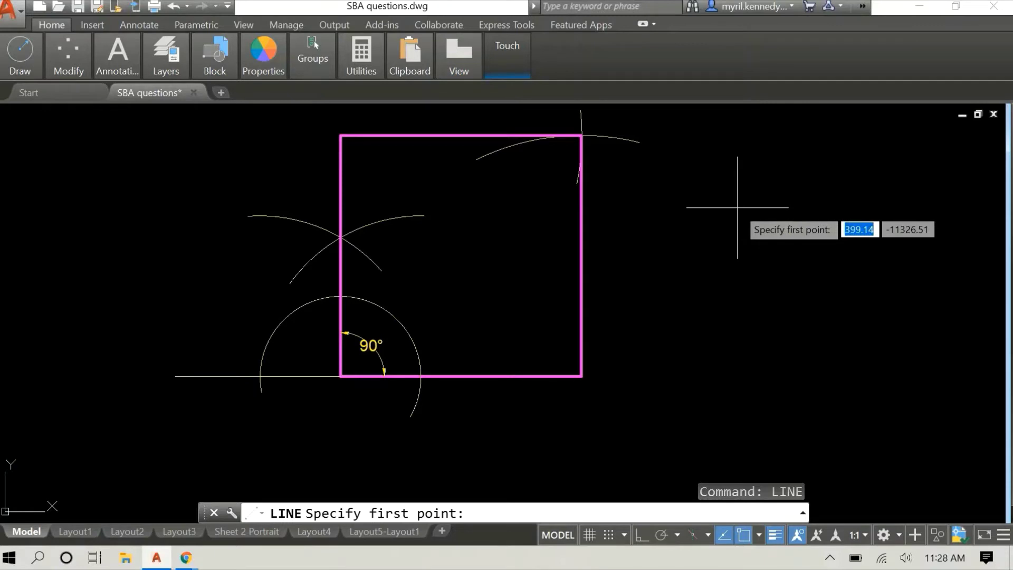
{"action": "left_click", "coordinate": [582, 136]}
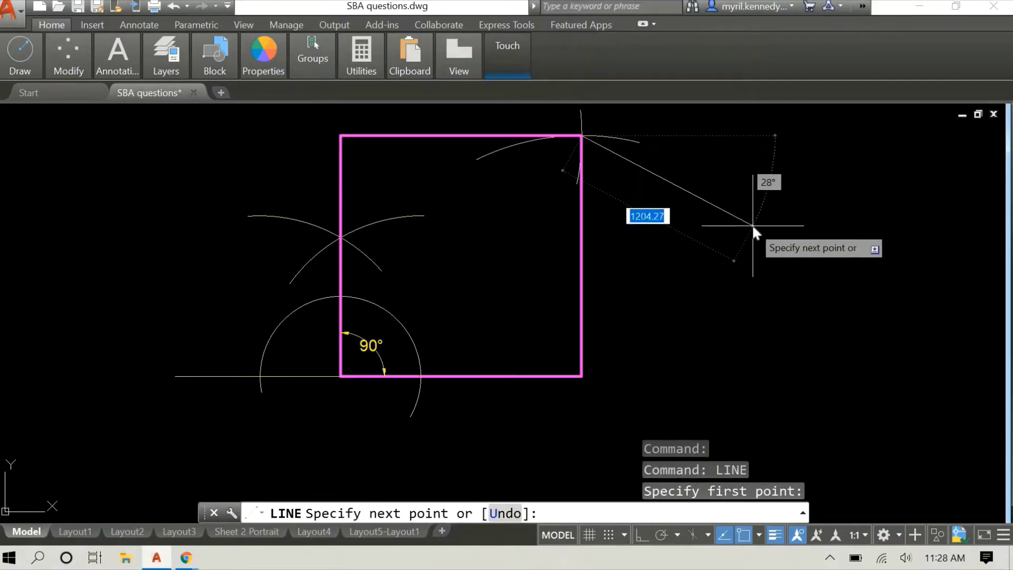
{"action": "right_click", "coordinate": [752, 224]}
{"action": "left_click", "coordinate": [770, 255]}
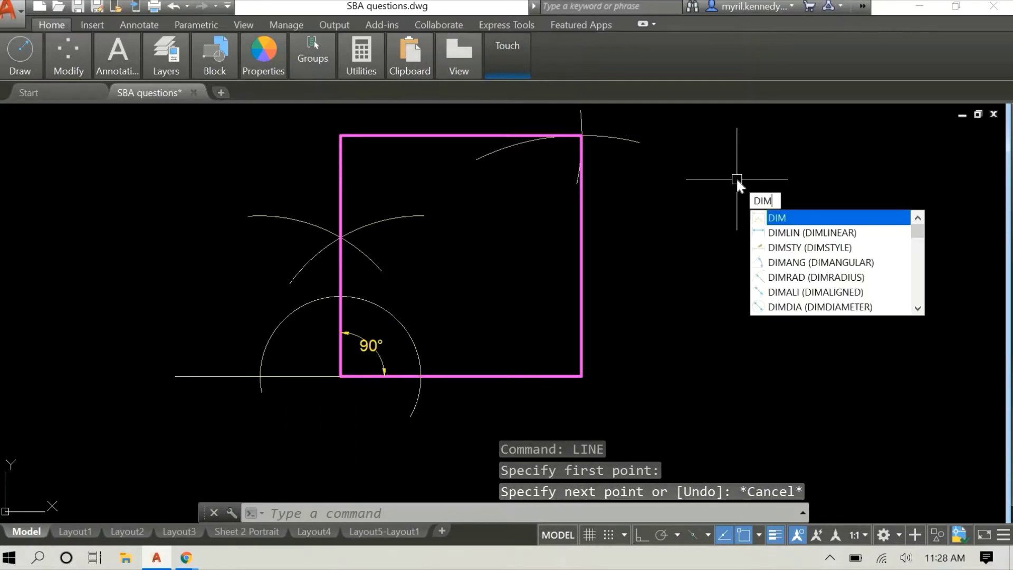
Step: Add a 90° angular dimension between the square's top and right edges
{"action": "key", "text": "Down"}
{"action": "key", "text": "Down"}
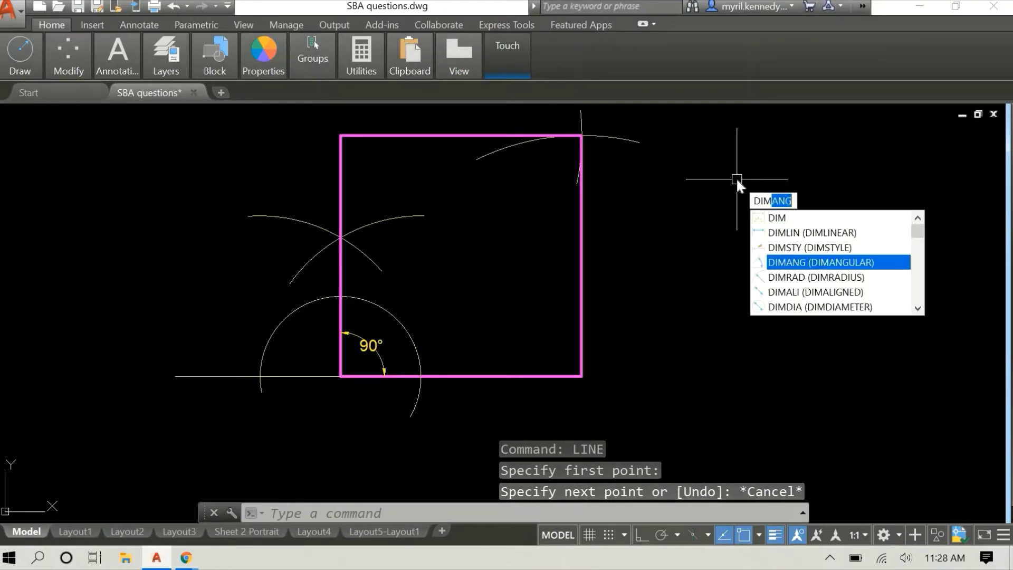
{"action": "key", "text": "Return"}
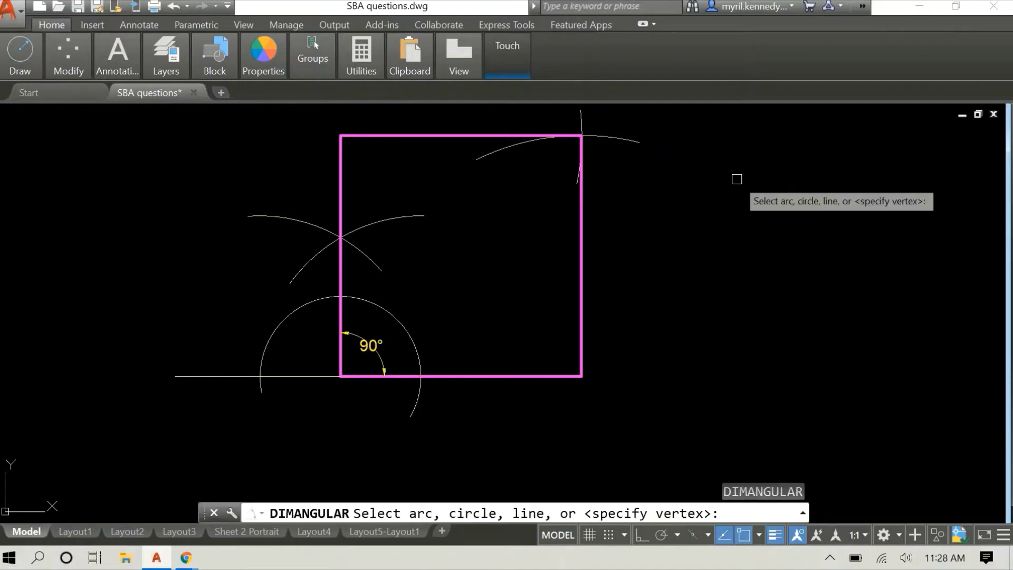
{"action": "left_click", "coordinate": [457, 135]}
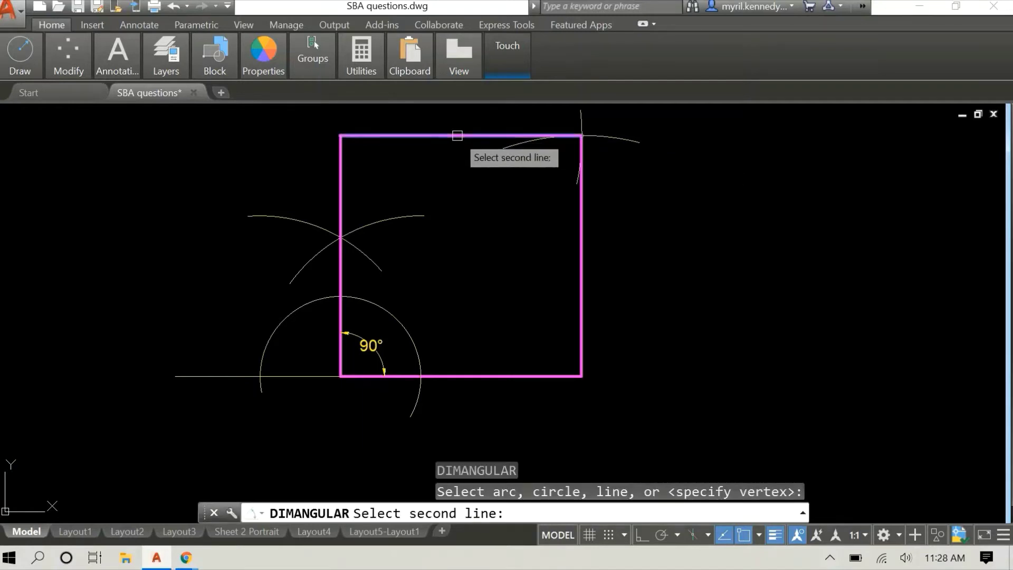
{"action": "left_click", "coordinate": [580, 204]}
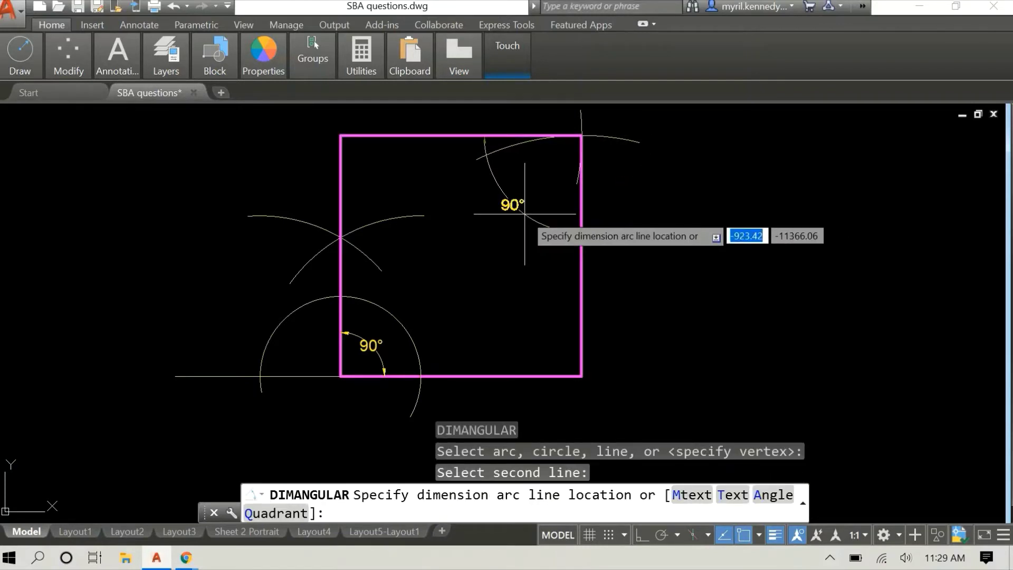
{"action": "left_click", "coordinate": [525, 214]}
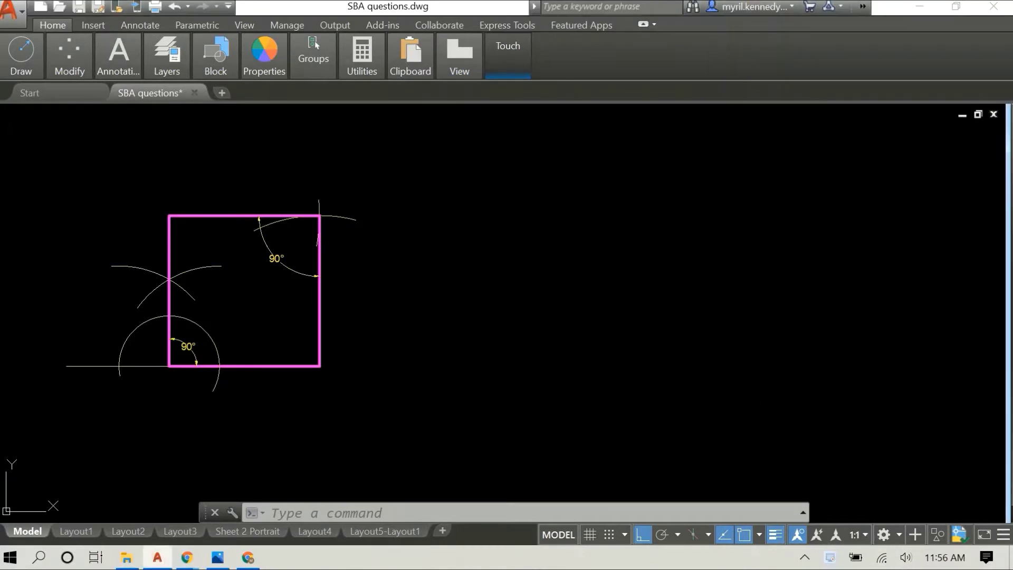
Step: Extend the baseline right from the square's bottom-right corner by 1000 units
{"action": "type", "text": "line"}
{"action": "key", "text": "Return"}
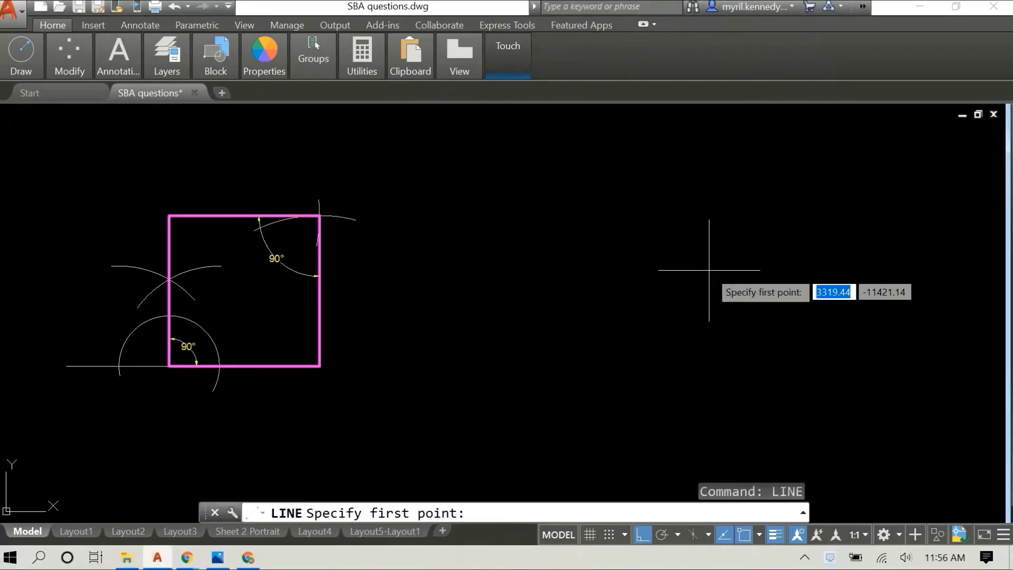
{"action": "left_click", "coordinate": [320, 366]}
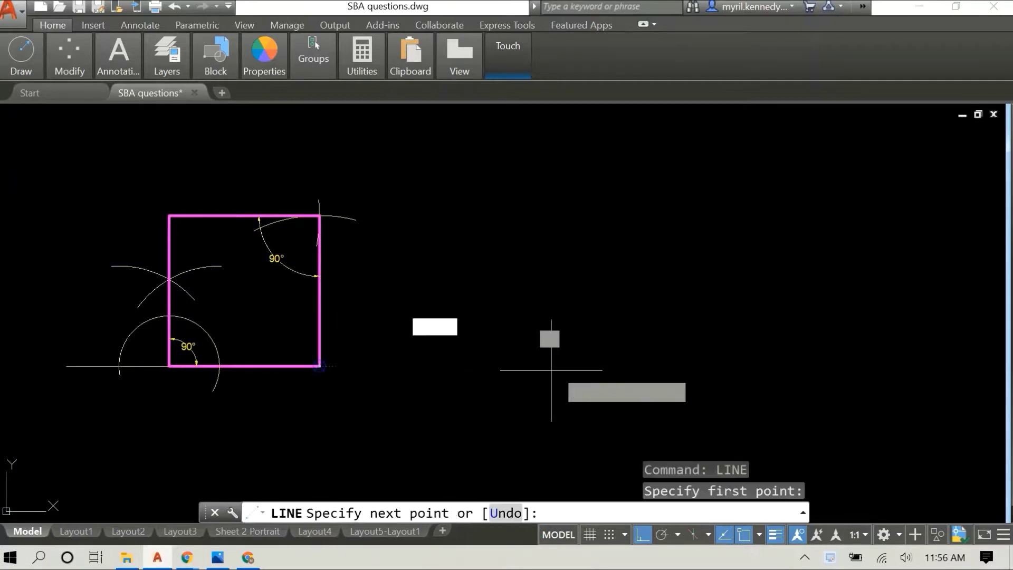
{"action": "type", "text": "1000"}
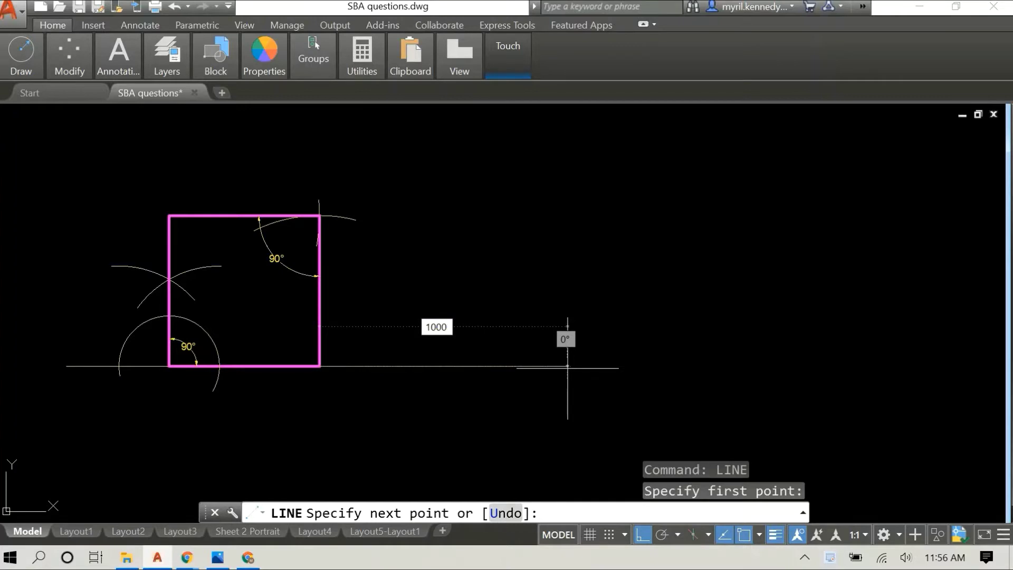
{"action": "key", "text": "Return"}
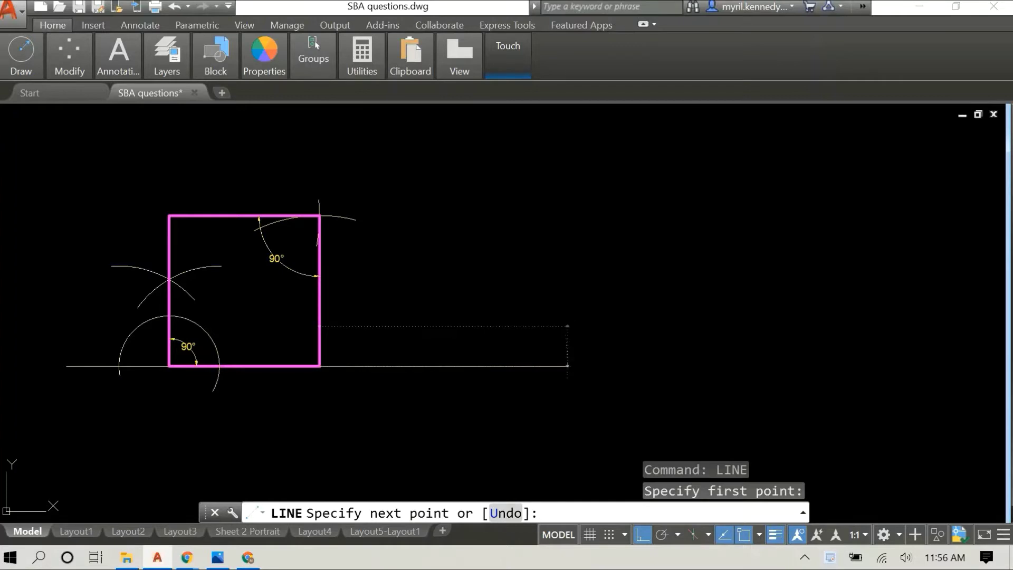
{"action": "right_click", "coordinate": [513, 244]}
{"action": "left_click", "coordinate": [547, 257]}
Step: Continue the baseline with a further 2500-unit horizontal line
{"action": "right_click", "coordinate": [544, 253]}
{"action": "left_click", "coordinate": [565, 263]}
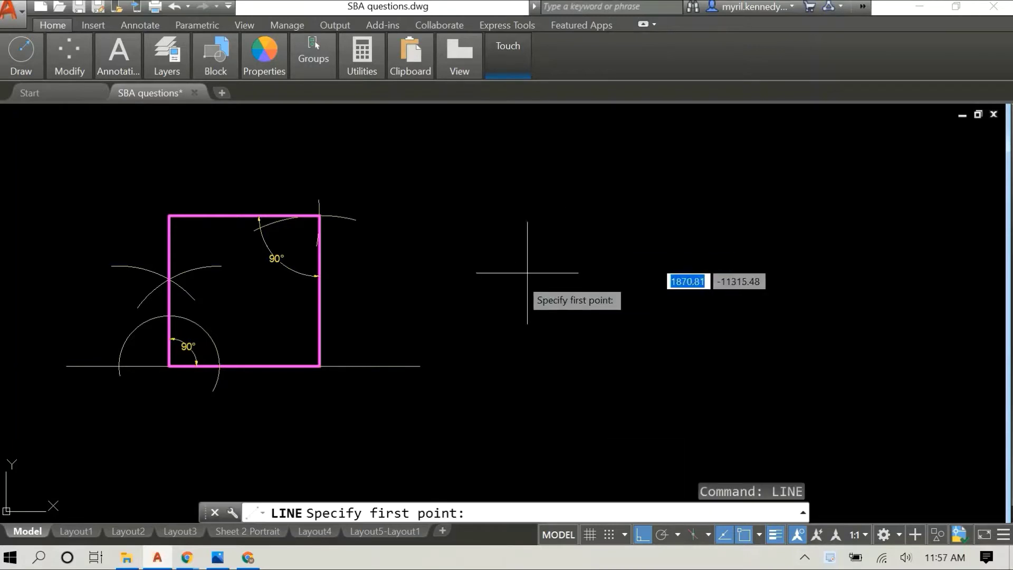
{"action": "left_click", "coordinate": [420, 365]}
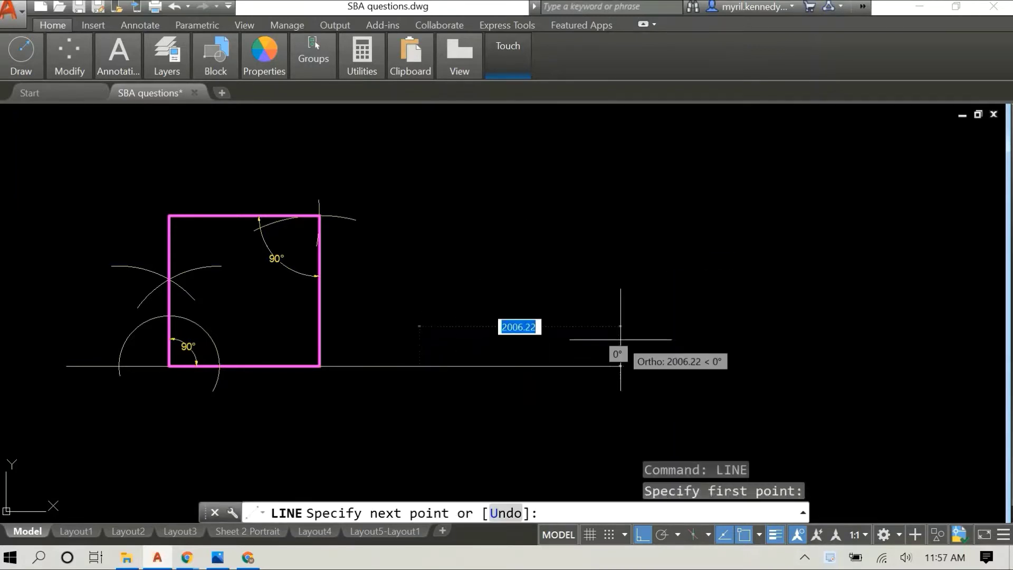
{"action": "type", "text": "2500"}
{"action": "key", "text": "Return"}
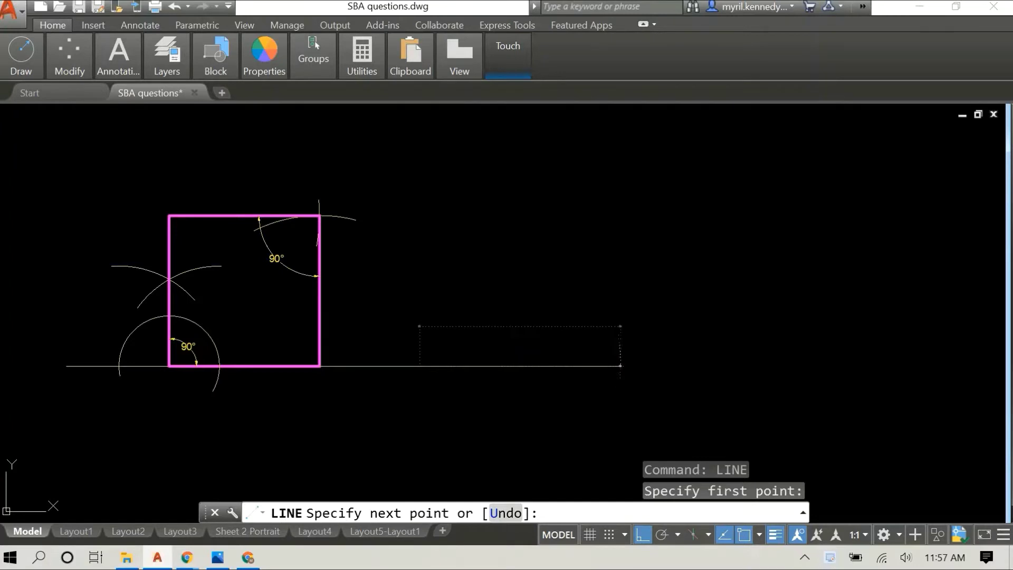
{"action": "right_click", "coordinate": [738, 232]}
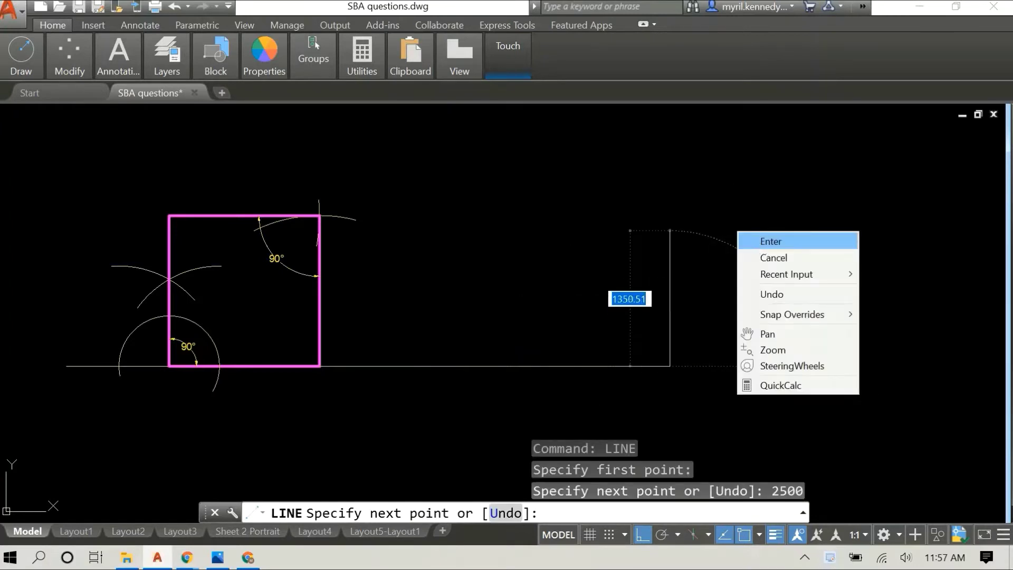
{"action": "left_click", "coordinate": [760, 242]}
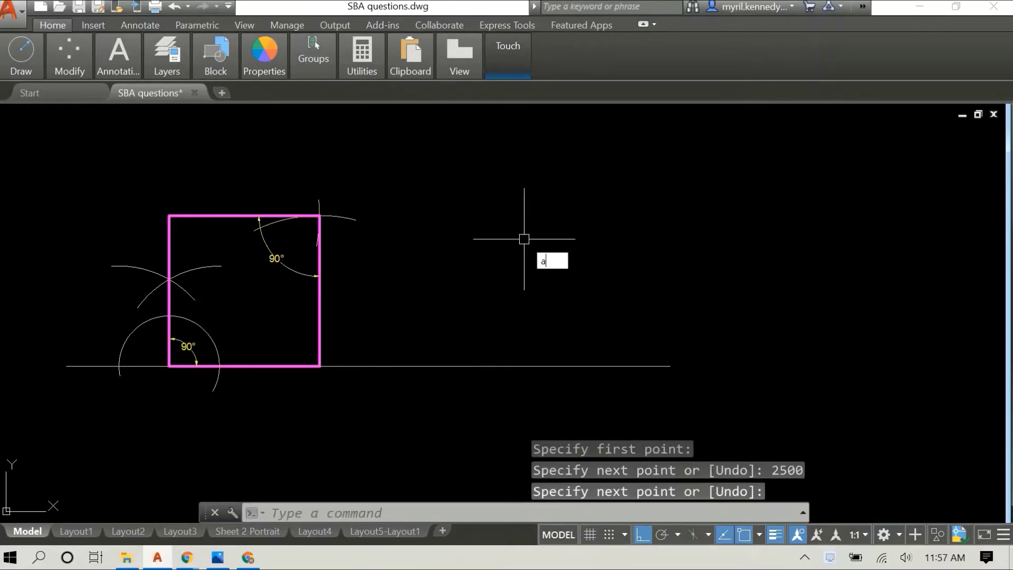
Step: Draw a radius-500 construction arc centred on the extended baseline
{"action": "key", "text": "Return"}
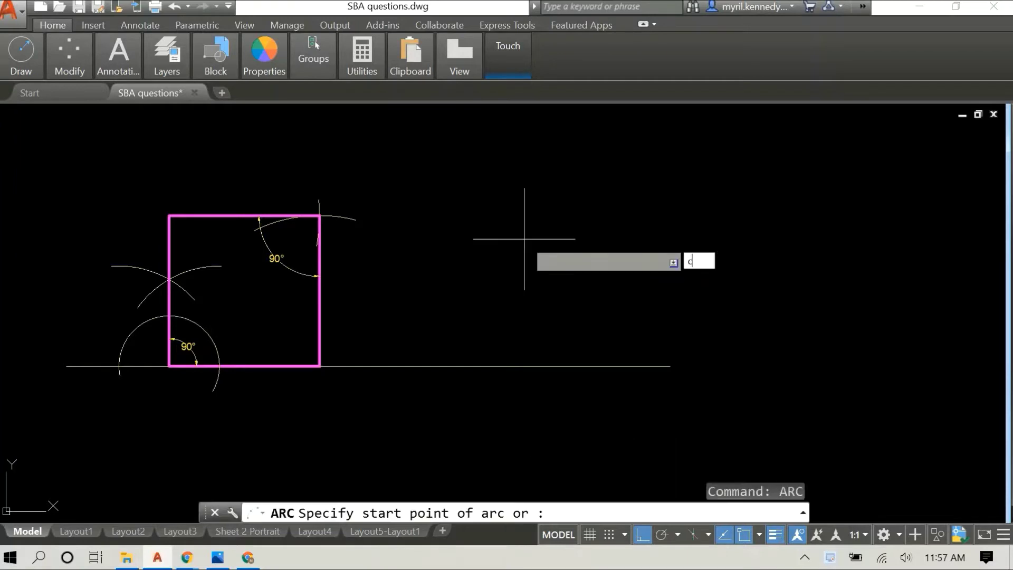
{"action": "type", "text": "c"}
{"action": "key", "text": "Return"}
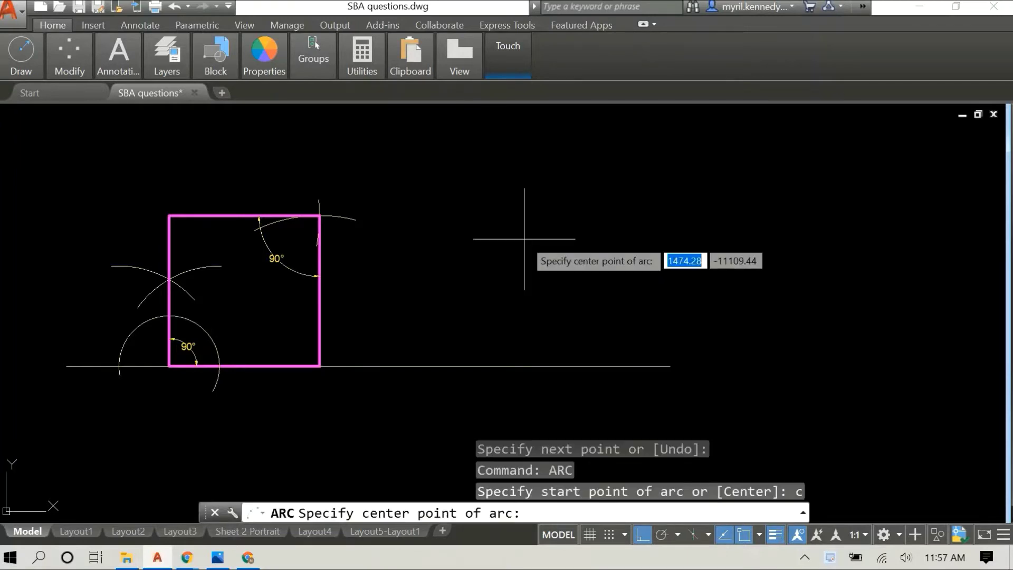
{"action": "left_click", "coordinate": [419, 366]}
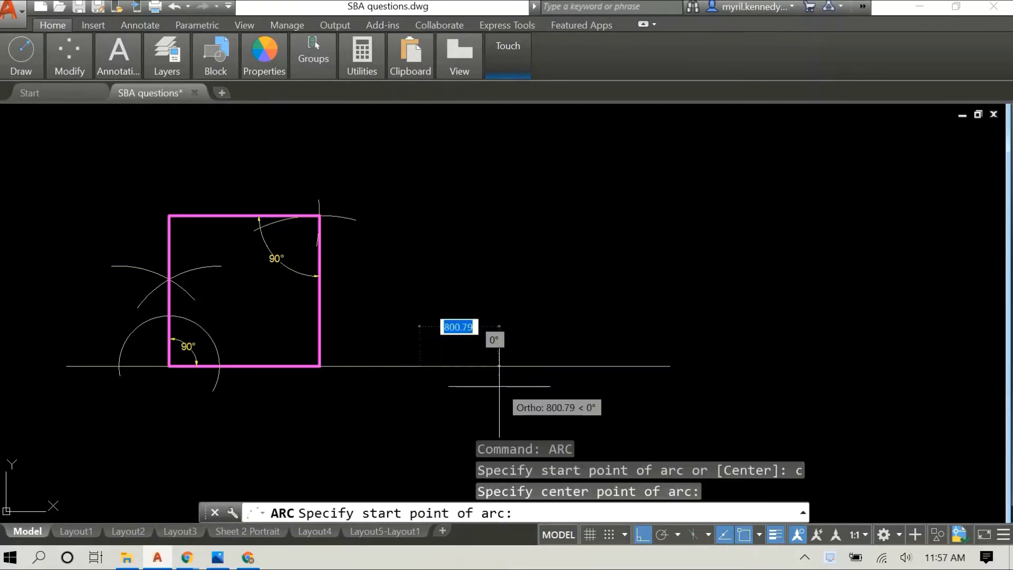
{"action": "key", "text": "F8"}
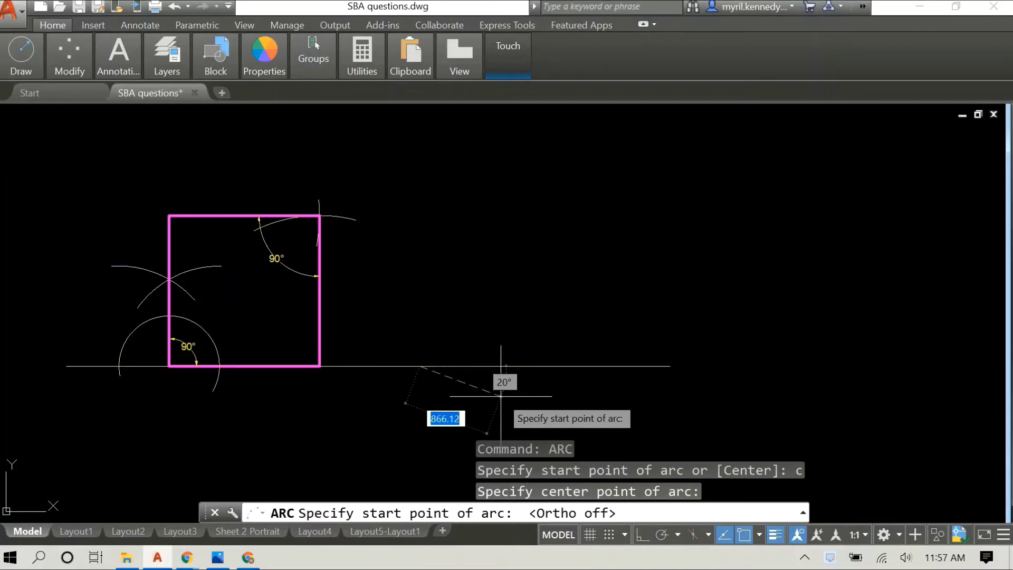
{"action": "type", "text": "500"}
{"action": "key", "text": "Return"}
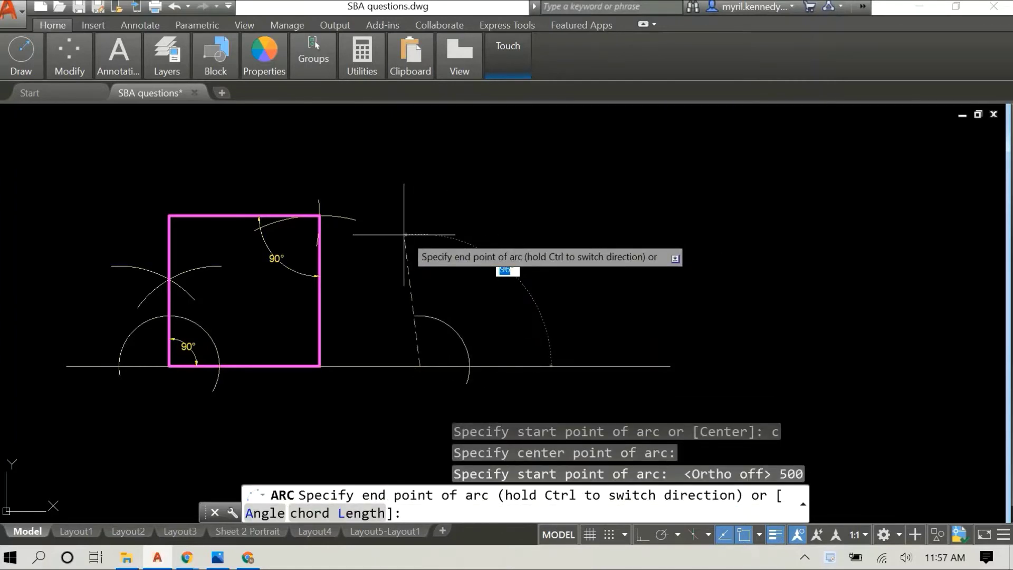
{"action": "key", "text": "Escape"}
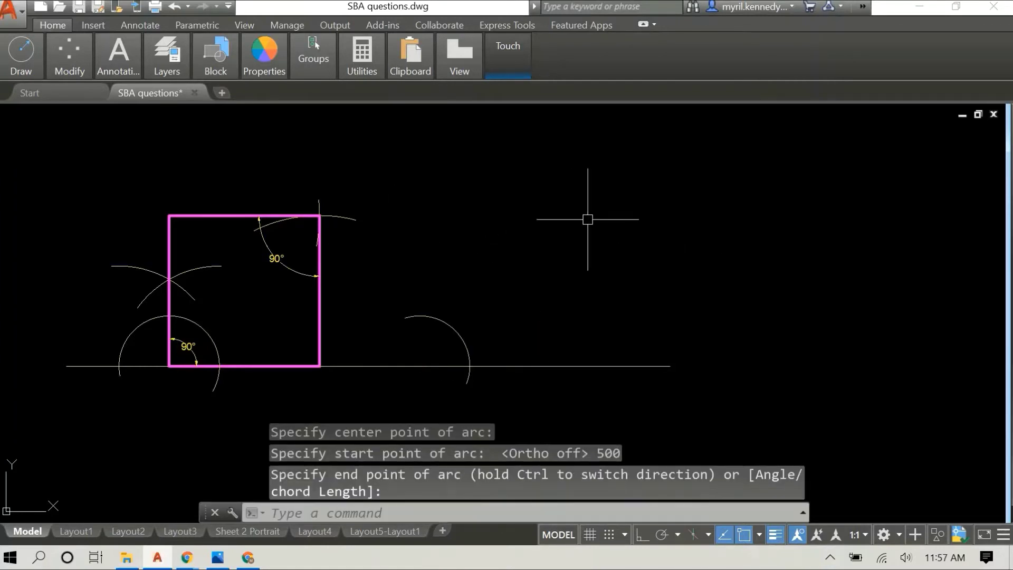
Step: Draw a second radius-500 arc centred at the first arc's end so they cross
{"action": "right_click", "coordinate": [618, 228]}
{"action": "left_click", "coordinate": [618, 227]}
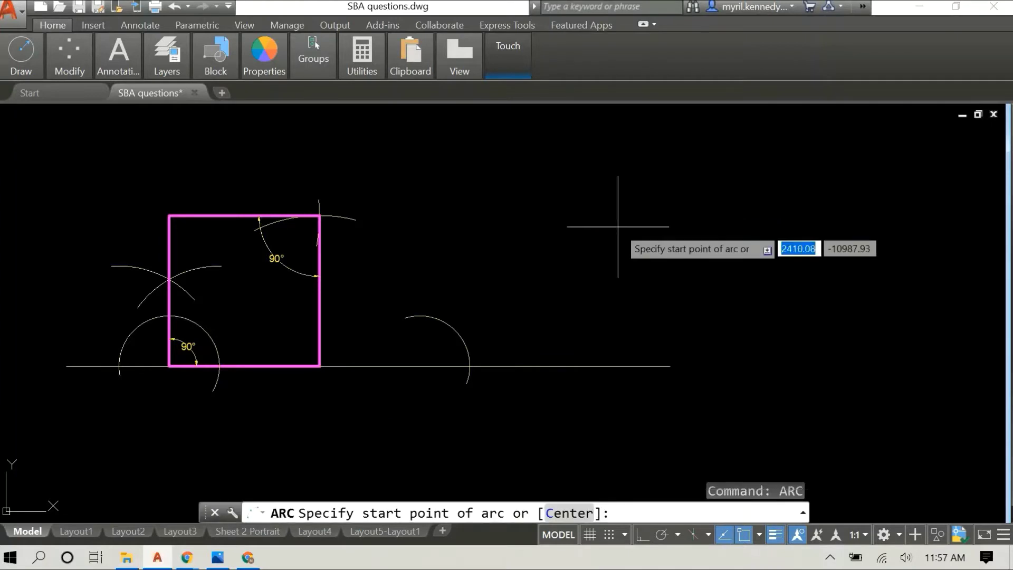
{"action": "type", "text": "c"}
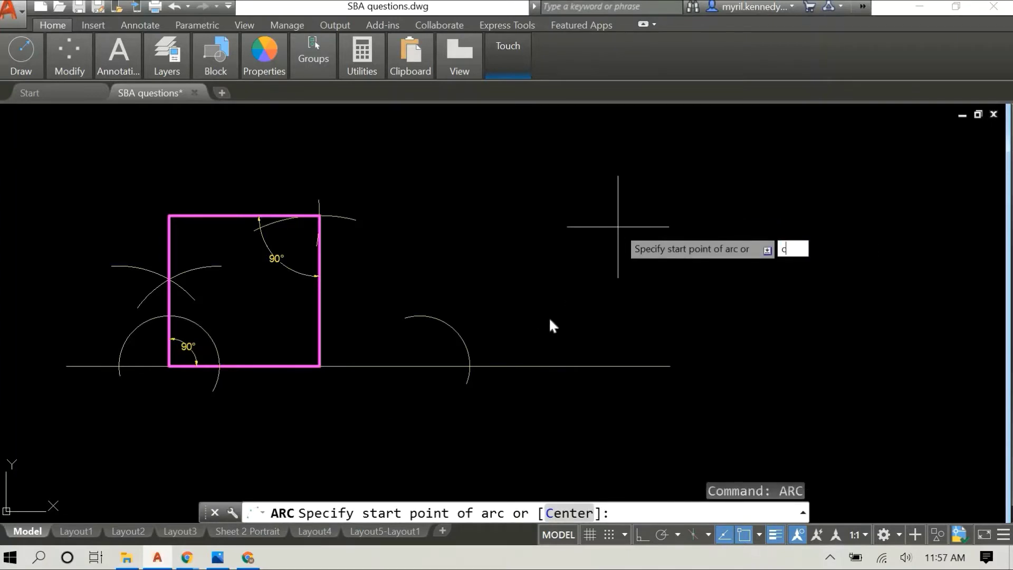
{"action": "key", "text": "Return"}
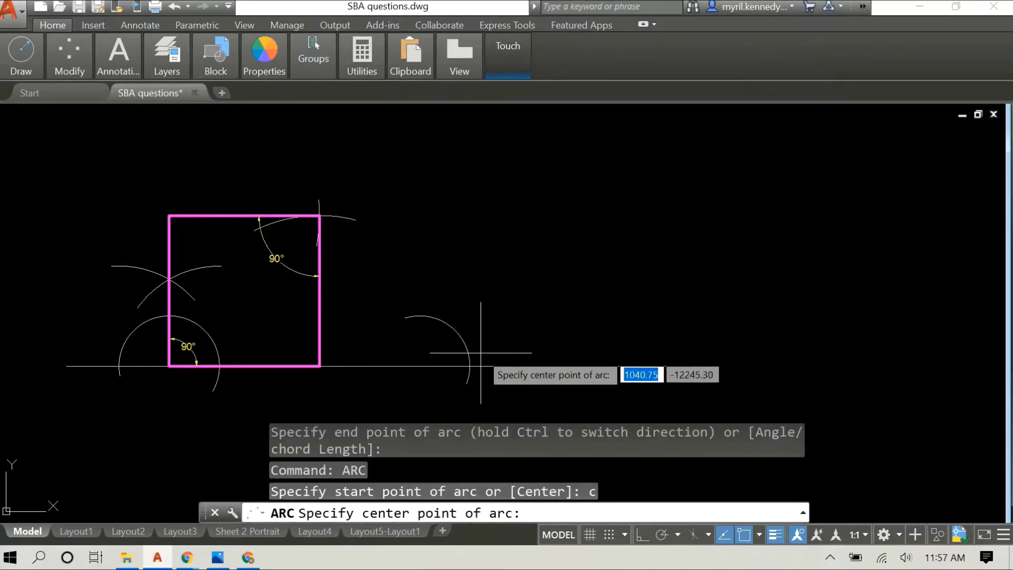
{"action": "left_click", "coordinate": [470, 366]}
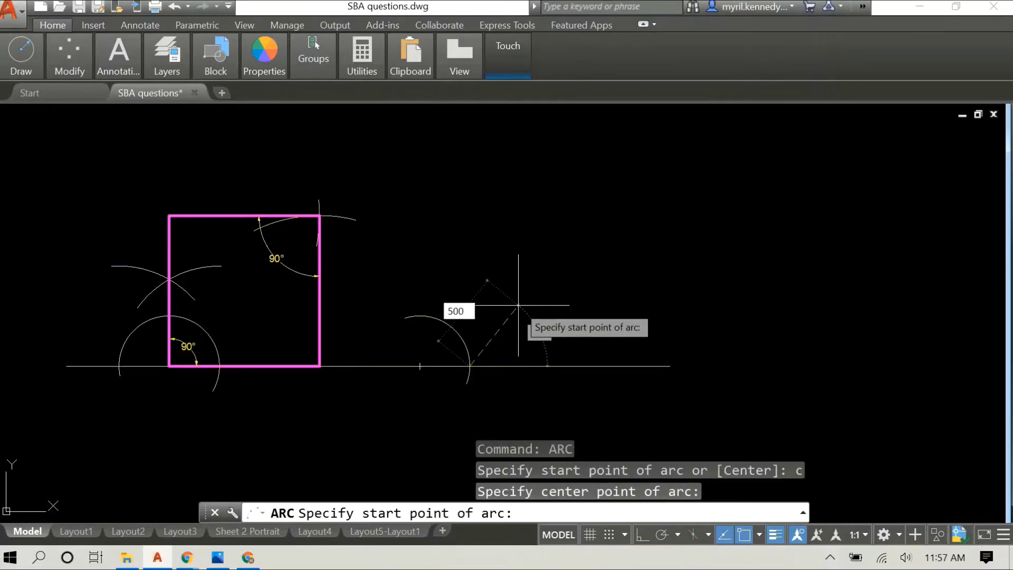
{"action": "type", "text": "500"}
{"action": "key", "text": "Return"}
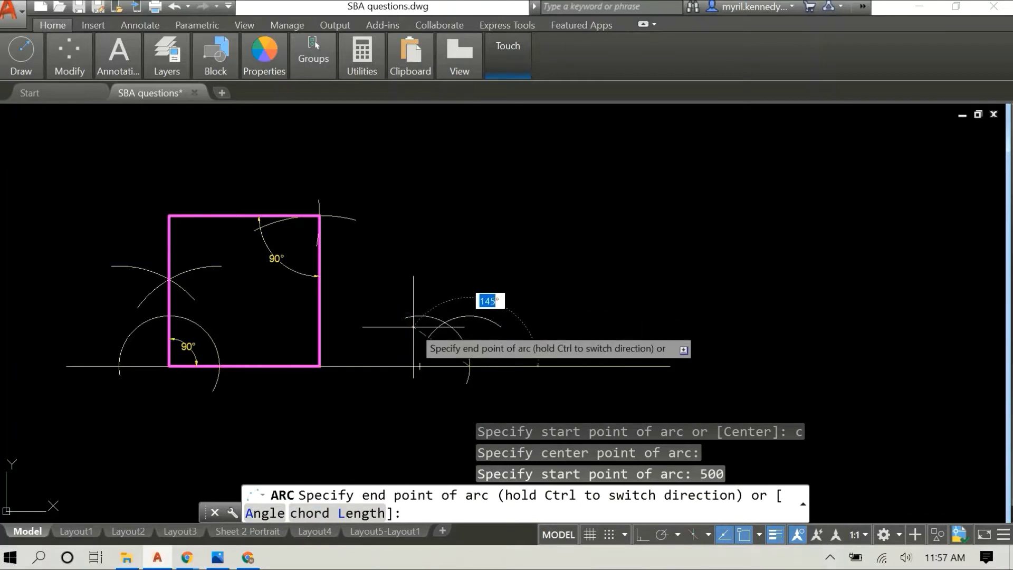
{"action": "left_click", "coordinate": [406, 320]}
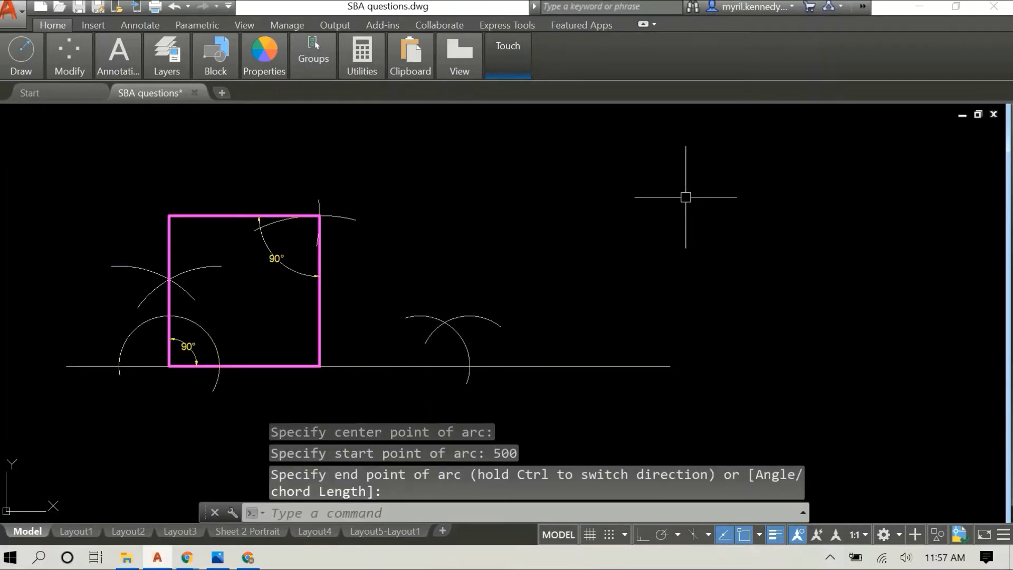
{"action": "type", "text": "l"}
{"action": "key", "text": "Return"}
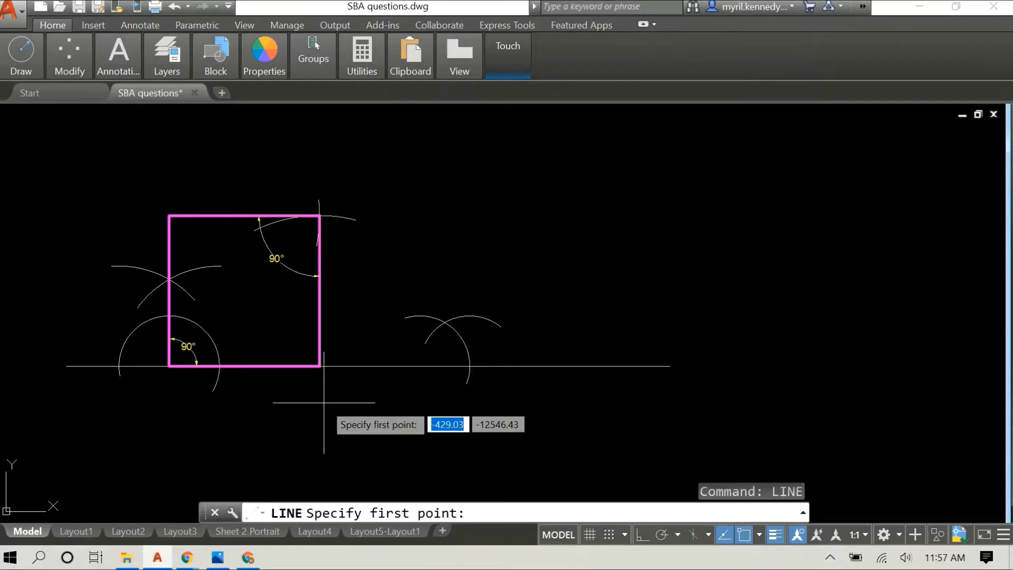
Step: Draw a 1500-long line at 60° from the baseline point, then select the baseline to check its length
{"action": "left_click", "coordinate": [420, 366]}
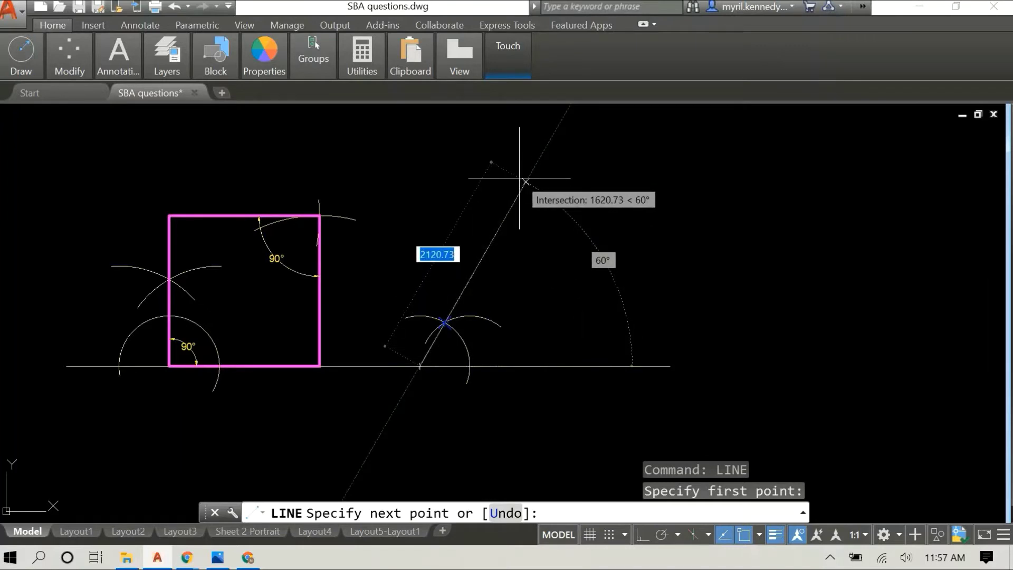
{"action": "type", "text": "1500"}
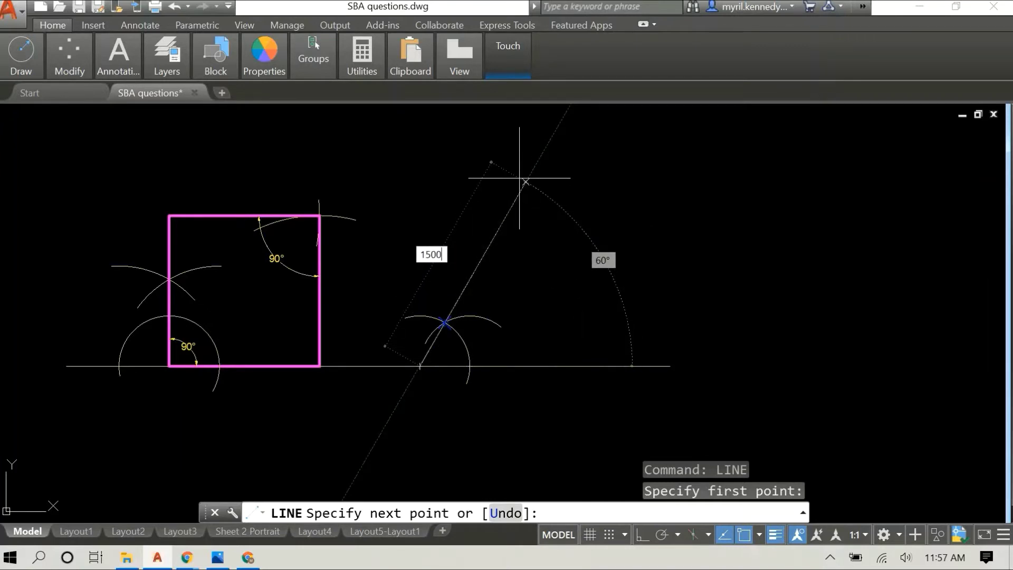
{"action": "key", "text": "Return"}
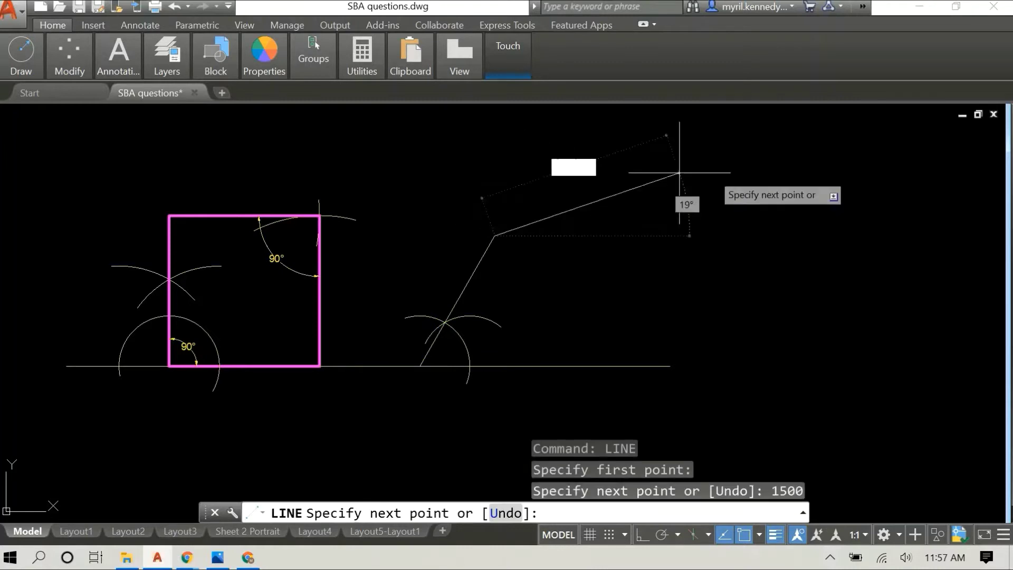
{"action": "right_click", "coordinate": [823, 226]}
{"action": "left_click", "coordinate": [856, 231]}
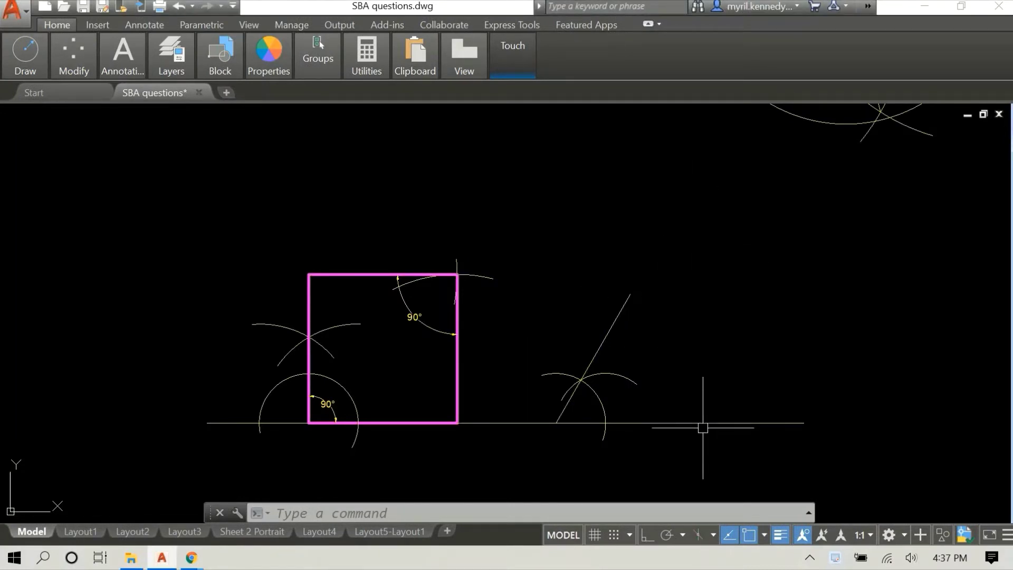
{"action": "left_click", "coordinate": [705, 423]}
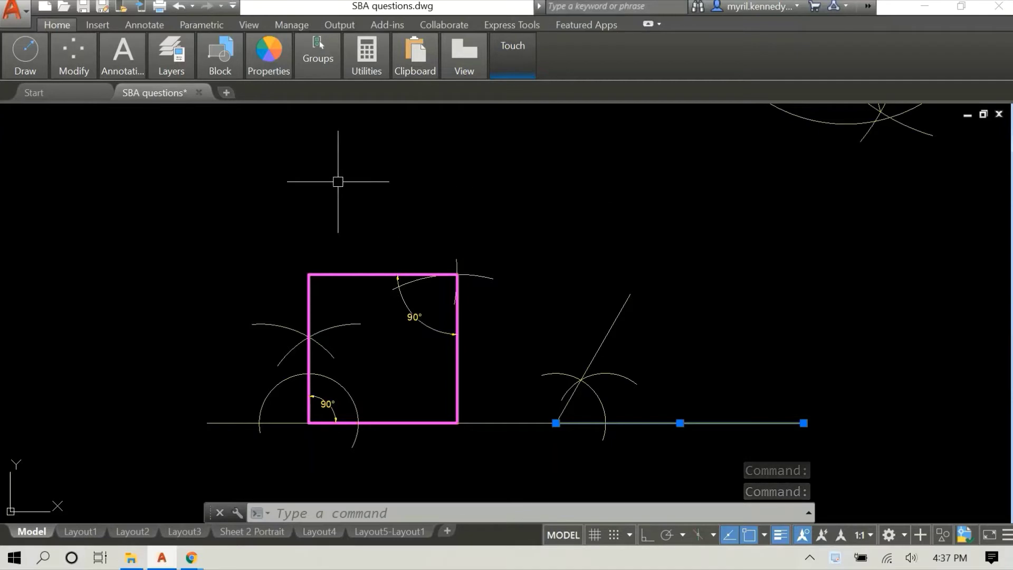
Step: Draw a radius-2500 arc centred on the slanted line's top end, ending at the upper right
{"action": "type", "text": "arc"}
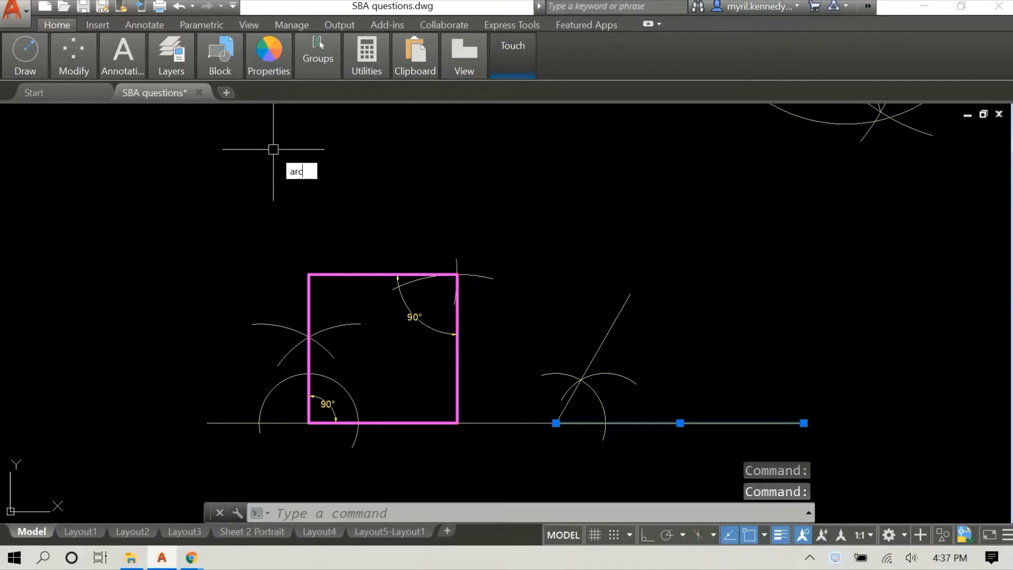
{"action": "key", "text": "Return"}
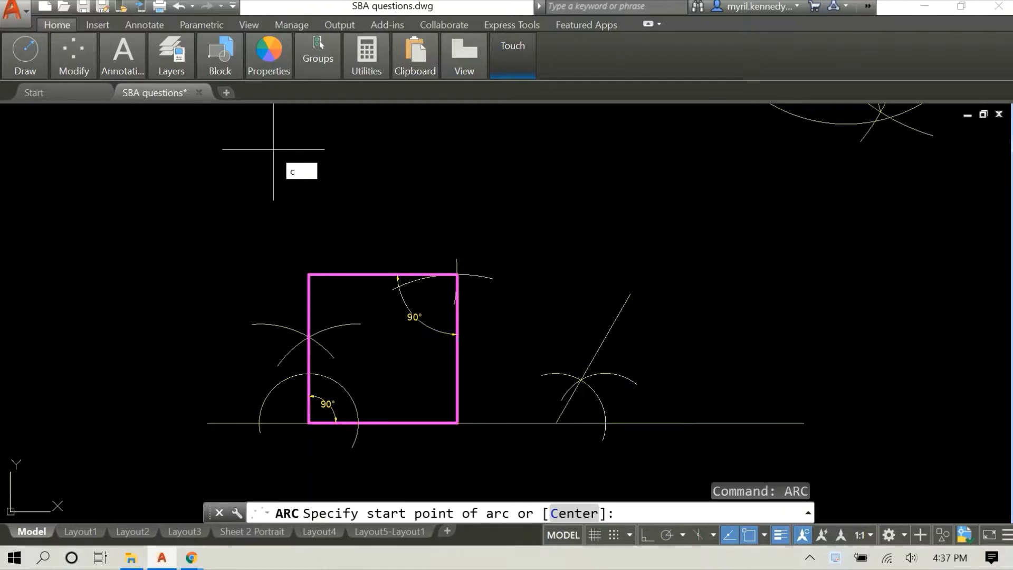
{"action": "type", "text": "c"}
{"action": "key", "text": "Return"}
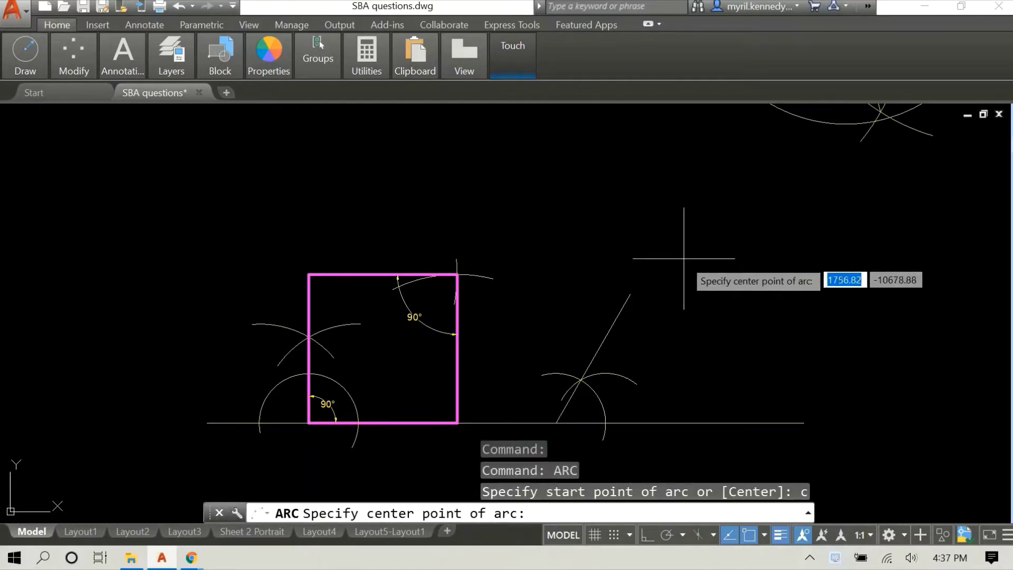
{"action": "left_click", "coordinate": [631, 294]}
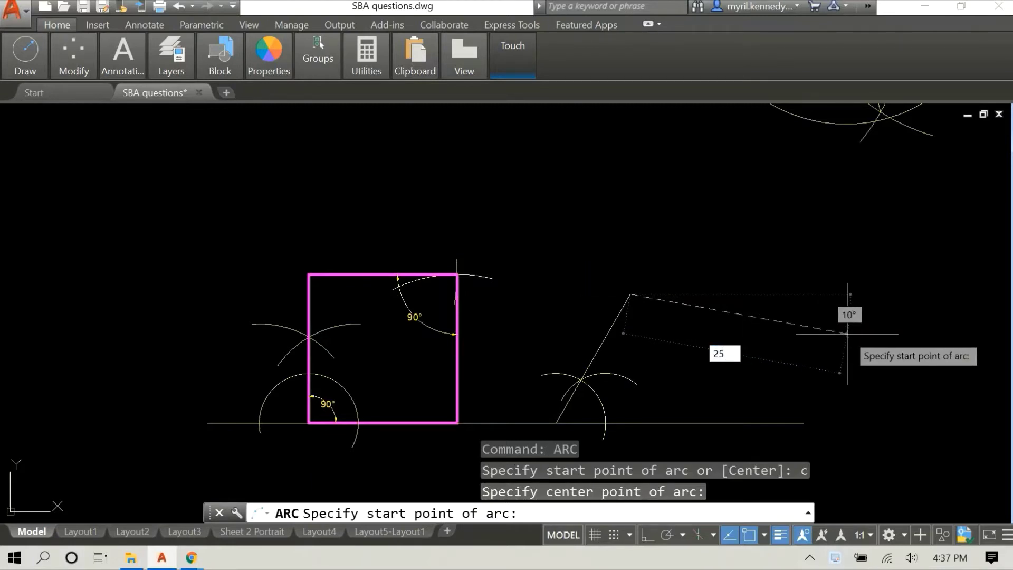
{"action": "type", "text": "2500"}
{"action": "key", "text": "Return"}
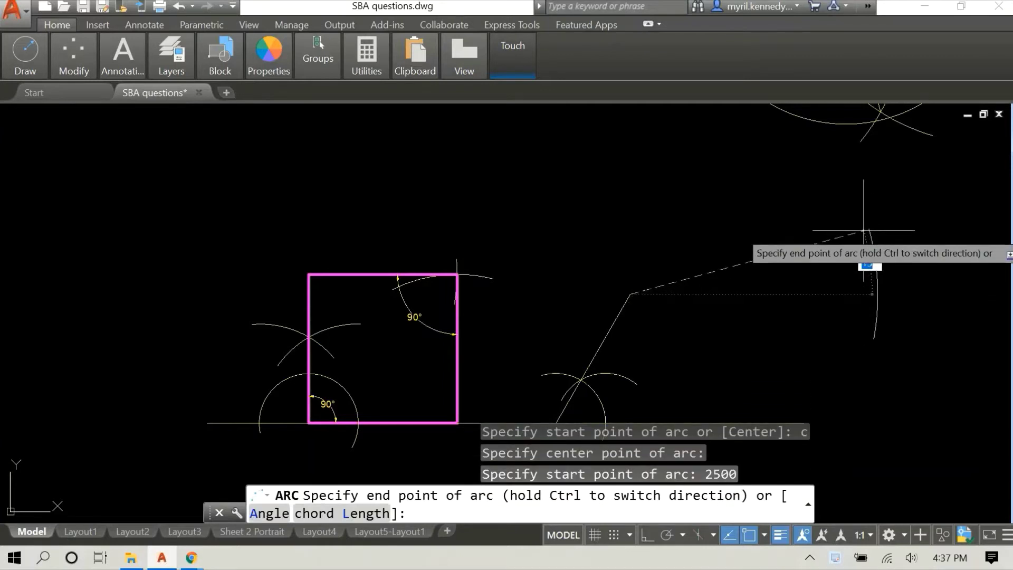
{"action": "left_click", "coordinate": [867, 222]}
Step: Draw a radius-1500 arc centred on the baseline's right end
{"action": "right_click", "coordinate": [719, 217]}
{"action": "left_click", "coordinate": [735, 220]}
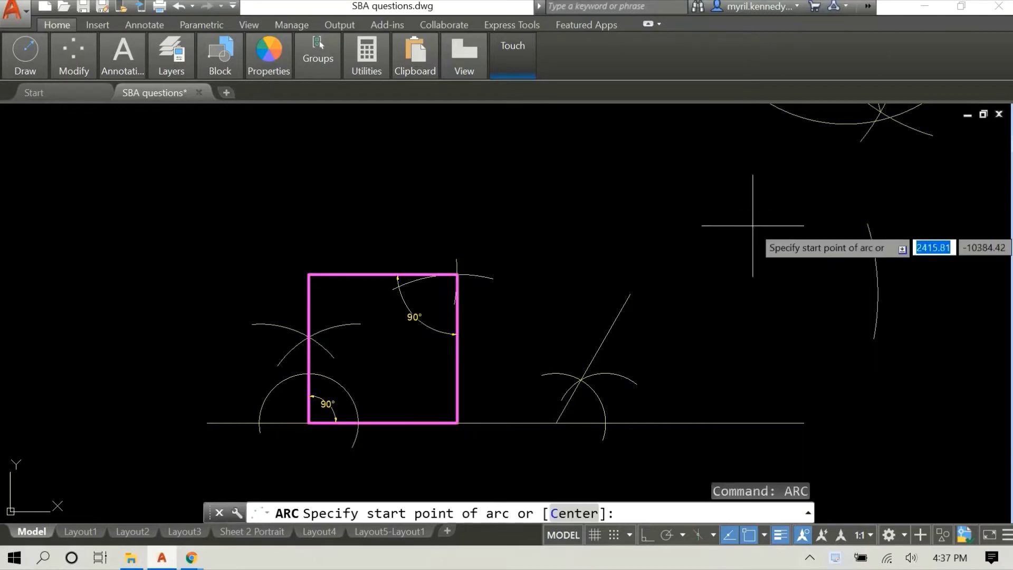
{"action": "type", "text": "c"}
{"action": "key", "text": "Return"}
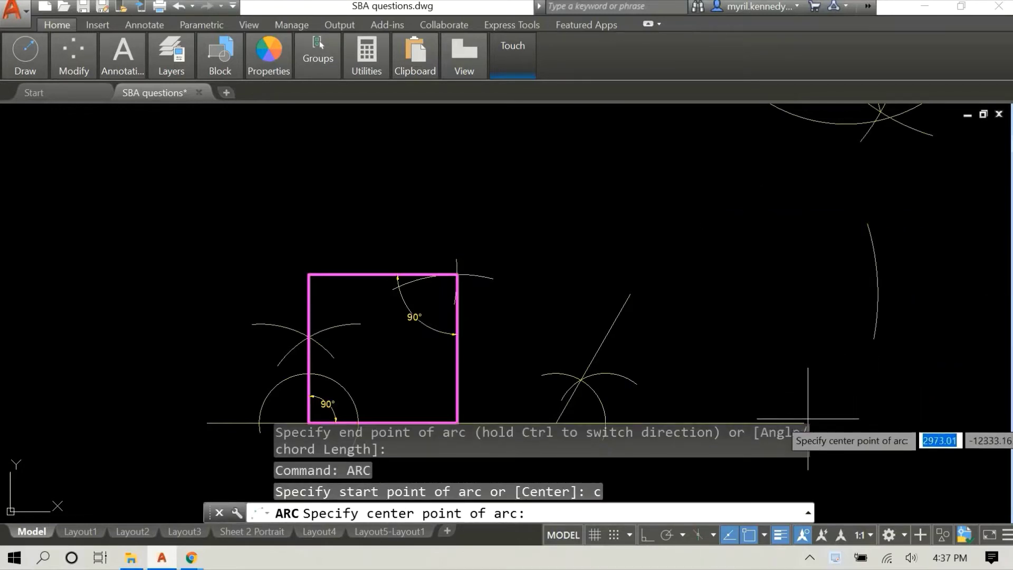
{"action": "left_click", "coordinate": [803, 421]}
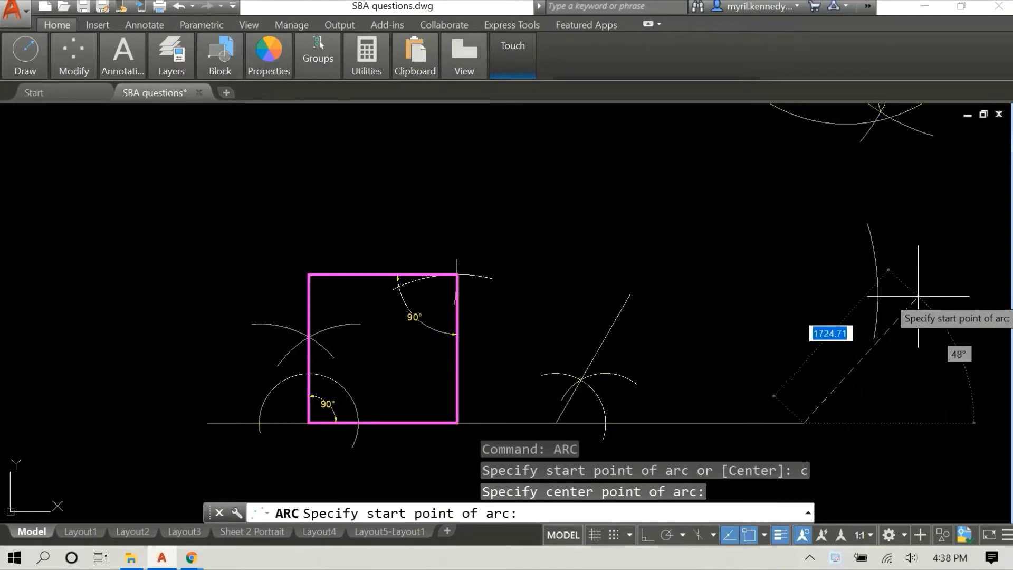
{"action": "type", "text": "1500"}
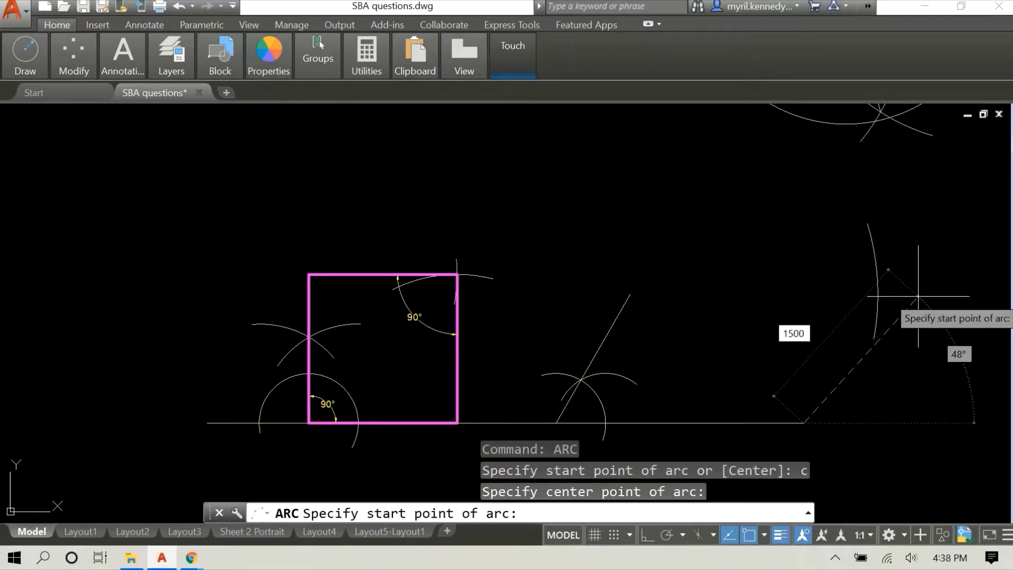
{"action": "key", "text": "Return"}
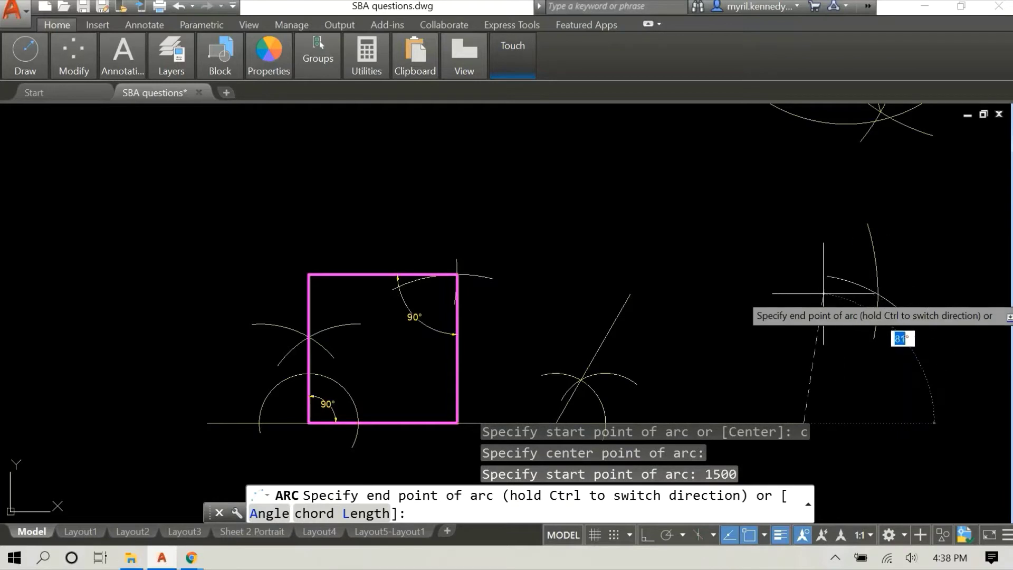
{"action": "key", "text": "Escape"}
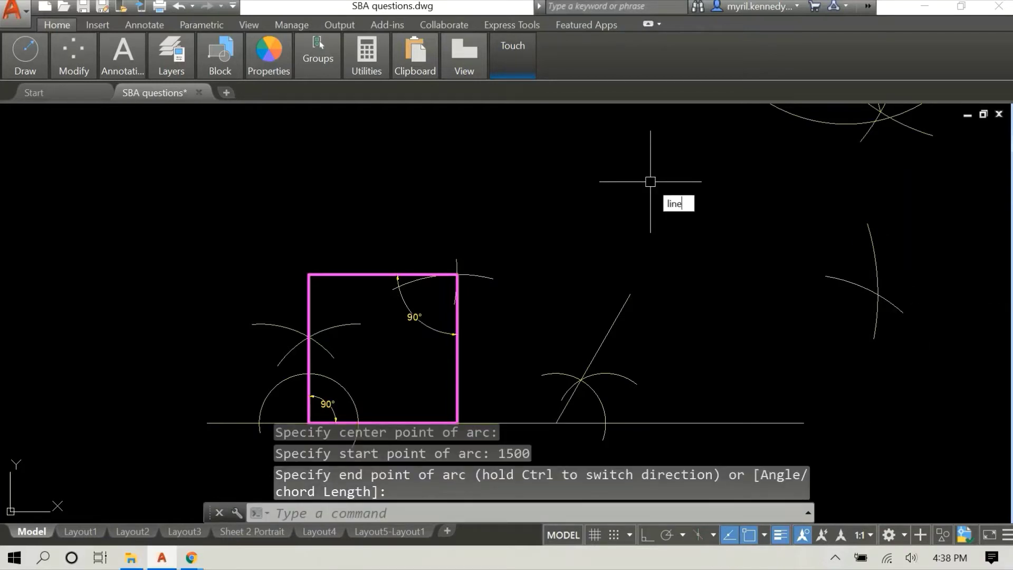
Step: Draw the top edge from the slanted line's top to the arcs' intersection
{"action": "key", "text": "Return"}
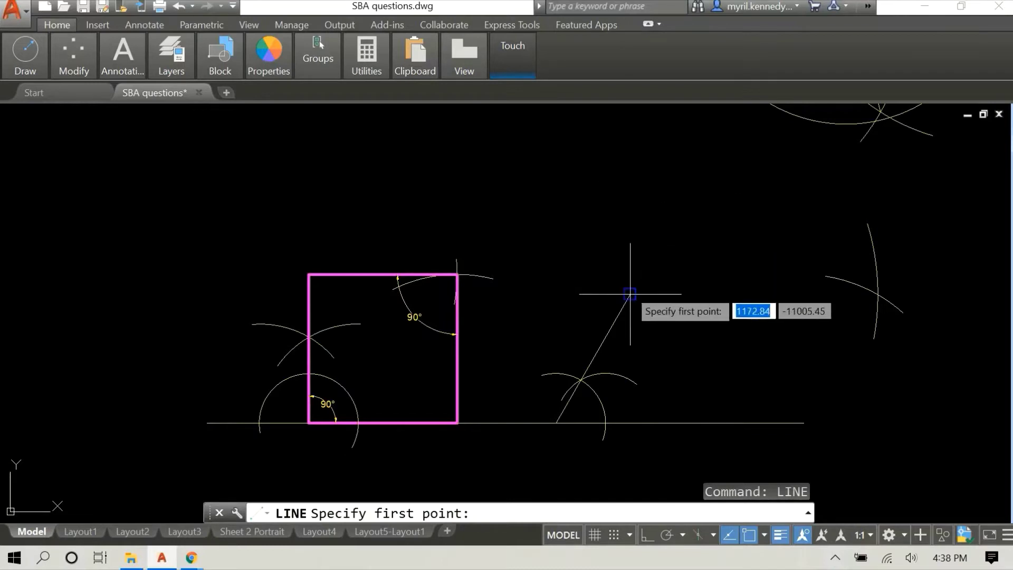
{"action": "left_click", "coordinate": [630, 294]}
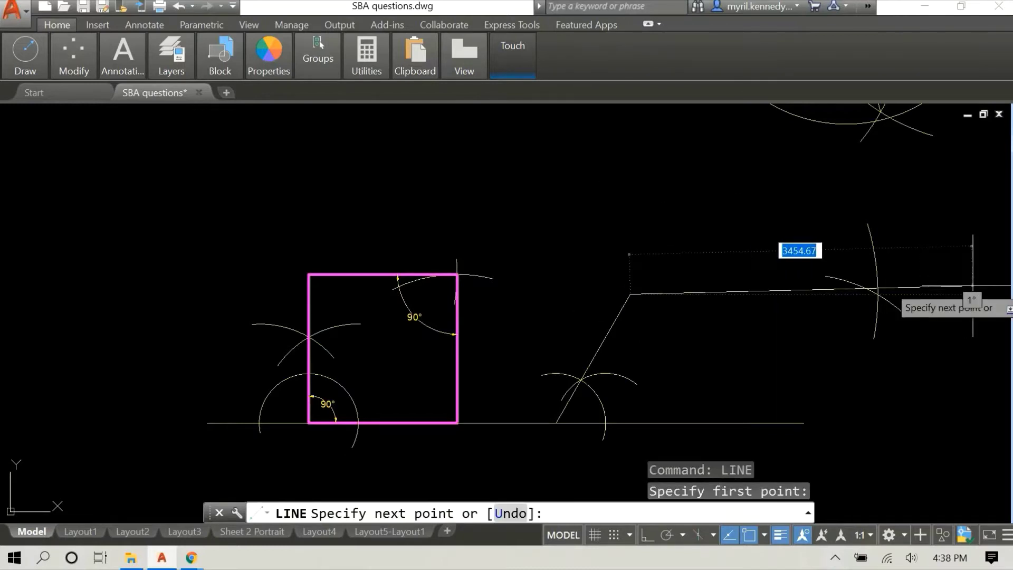
{"action": "left_click", "coordinate": [877, 294]}
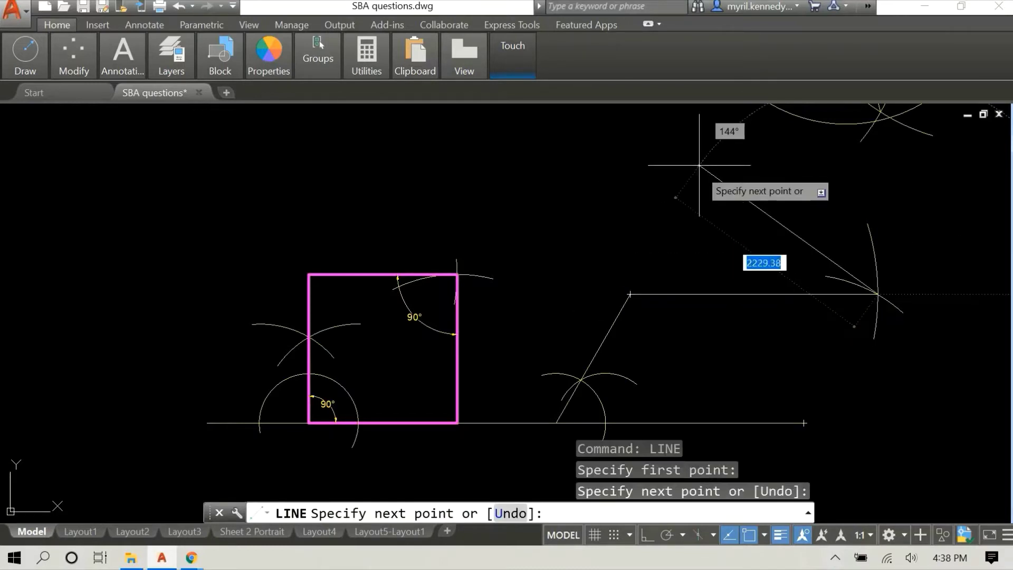
{"action": "right_click", "coordinate": [709, 181]}
{"action": "left_click", "coordinate": [724, 190]}
Step: Draw the right side from the baseline's end up to the arcs' intersection
{"action": "right_click", "coordinate": [726, 190]}
{"action": "left_click", "coordinate": [750, 192]}
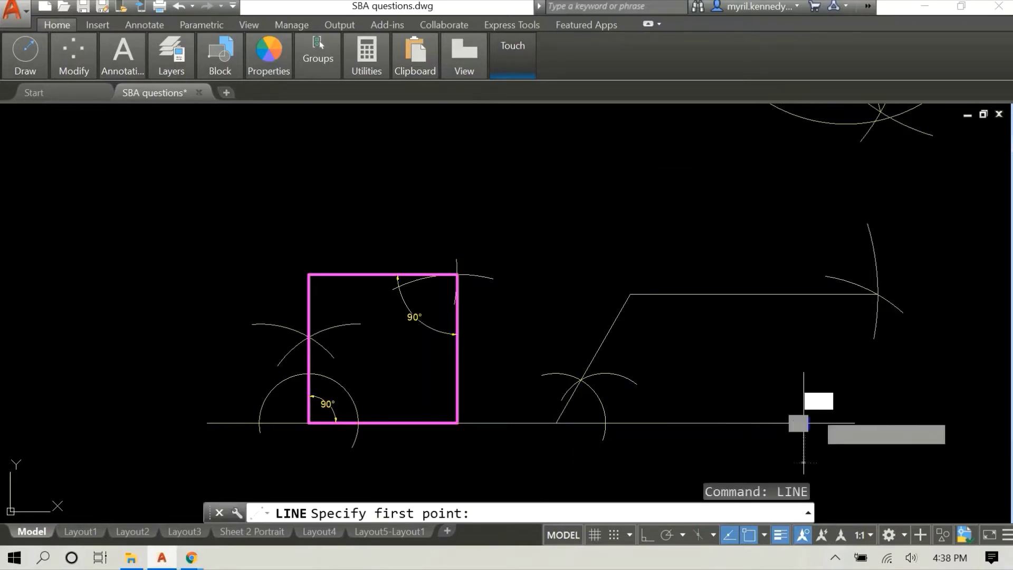
{"action": "left_click", "coordinate": [803, 423]}
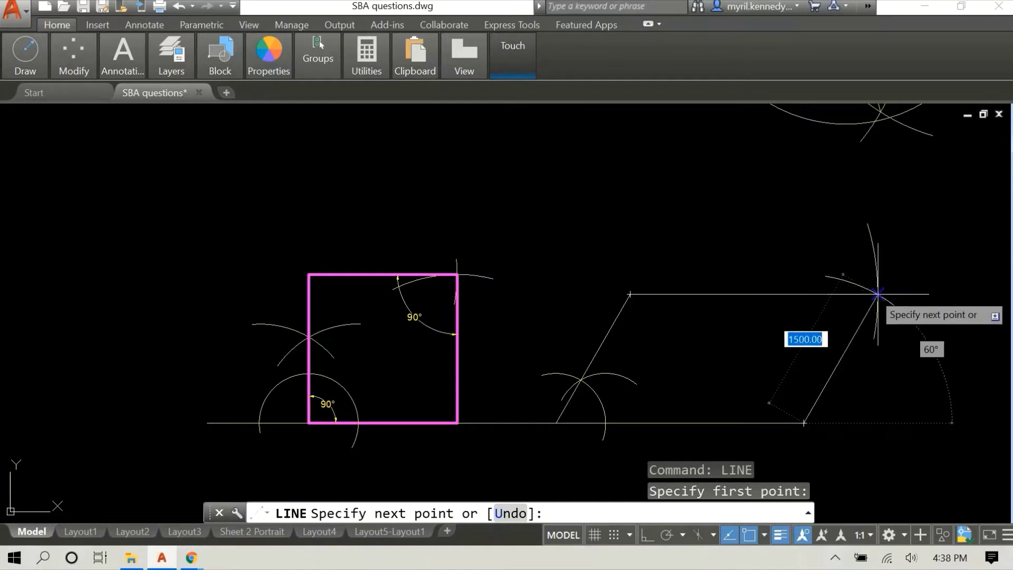
{"action": "left_click", "coordinate": [877, 294]}
{"action": "right_click", "coordinate": [809, 227]}
{"action": "left_click", "coordinate": [823, 233]}
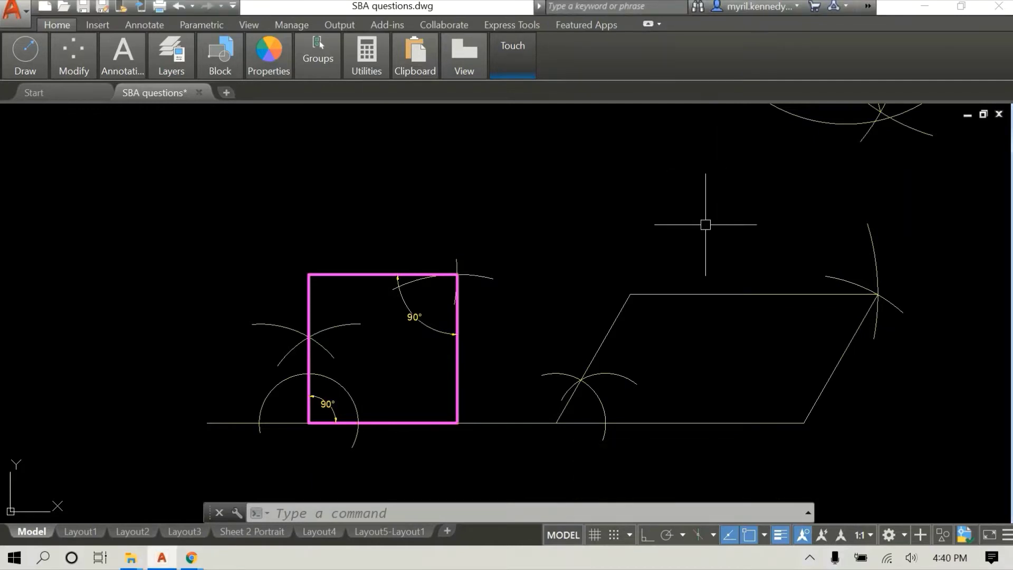
Step: Move the parallelogram's top, right and bottom edges onto the outline layer, then start DIMANGULAR
{"action": "left_click", "coordinate": [749, 293]}
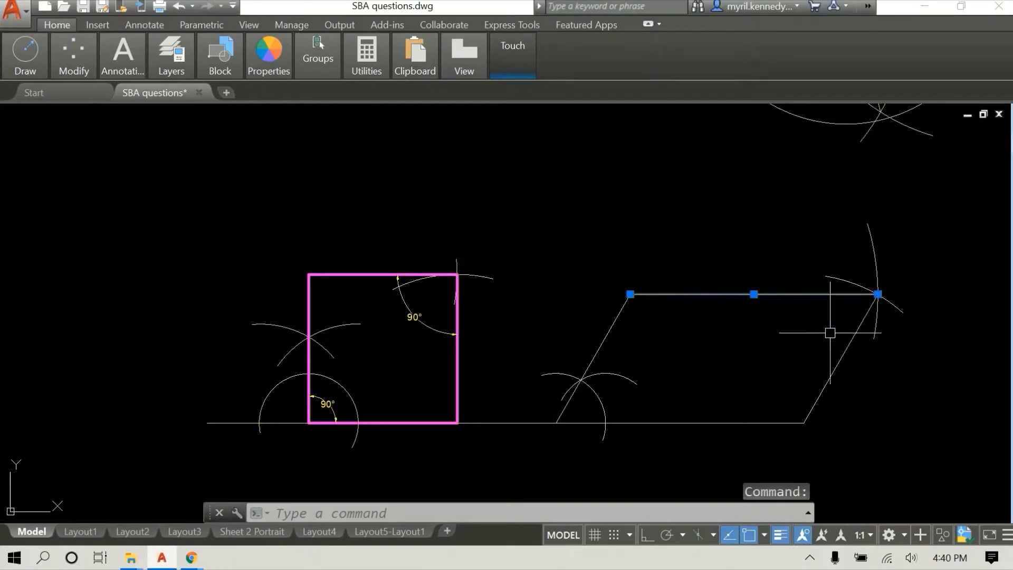
{"action": "left_click", "coordinate": [843, 340]}
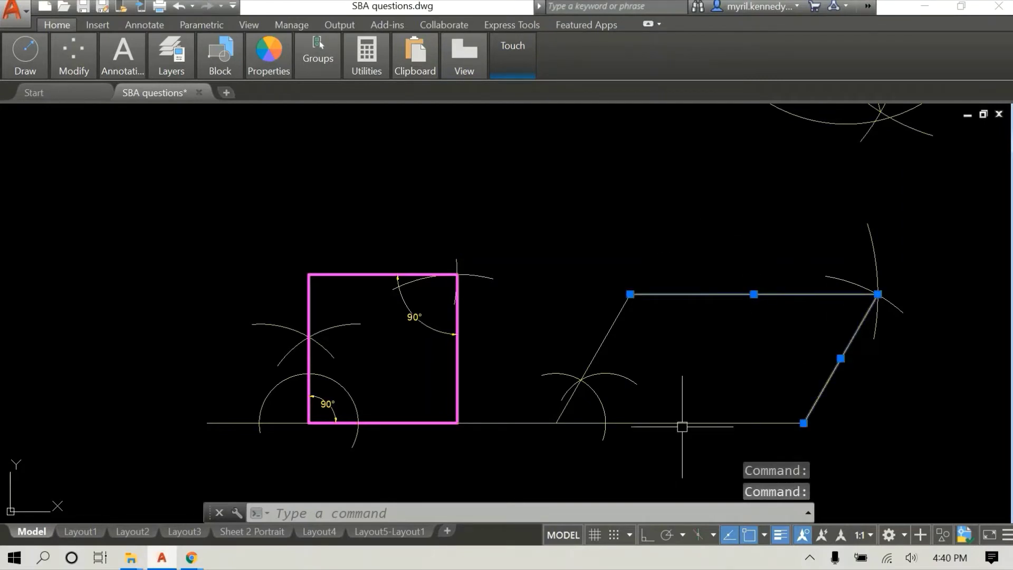
{"action": "left_click", "coordinate": [682, 425]}
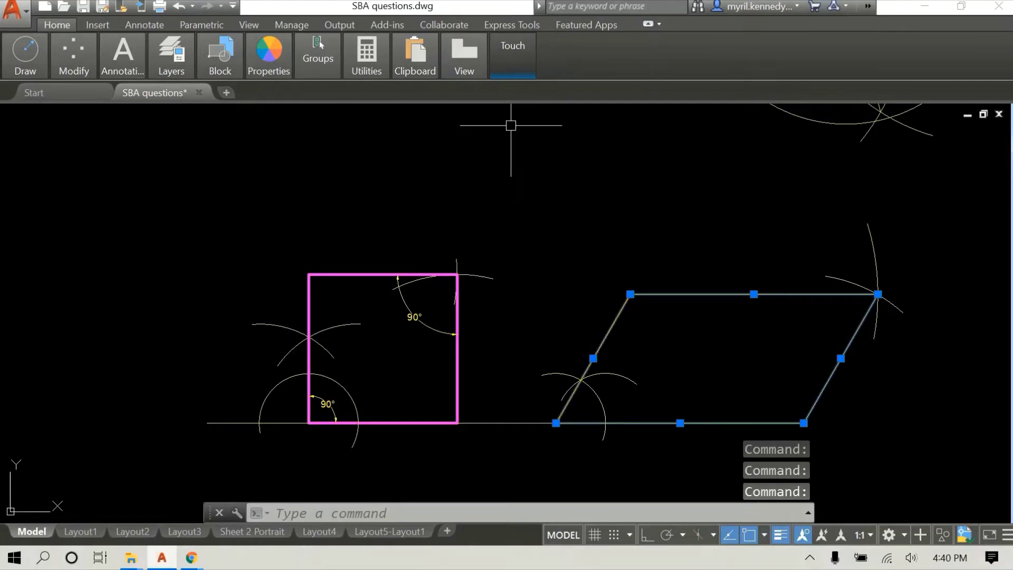
{"action": "left_click", "coordinate": [185, 74]}
{"action": "left_click", "coordinate": [190, 91]}
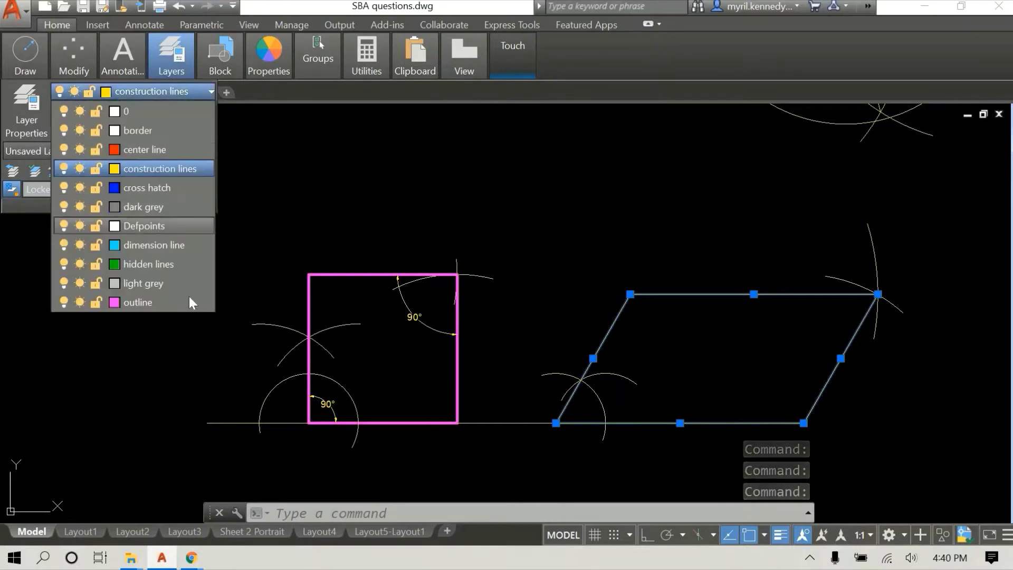
{"action": "left_click", "coordinate": [187, 302]}
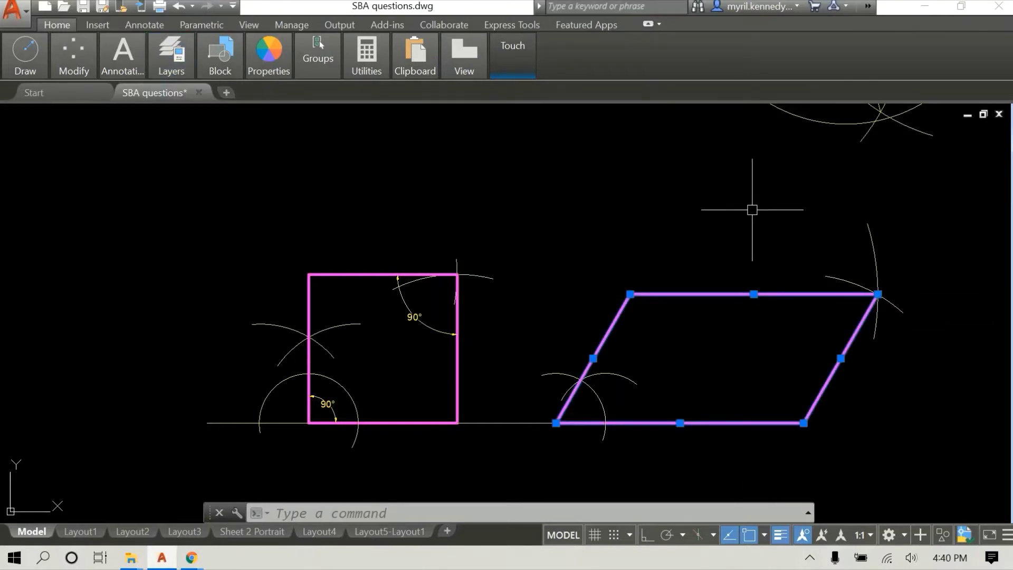
{"action": "key", "text": "Down"}
{"action": "key", "text": "Down"}
{"action": "key", "text": "Down"}
{"action": "key", "text": "Return"}
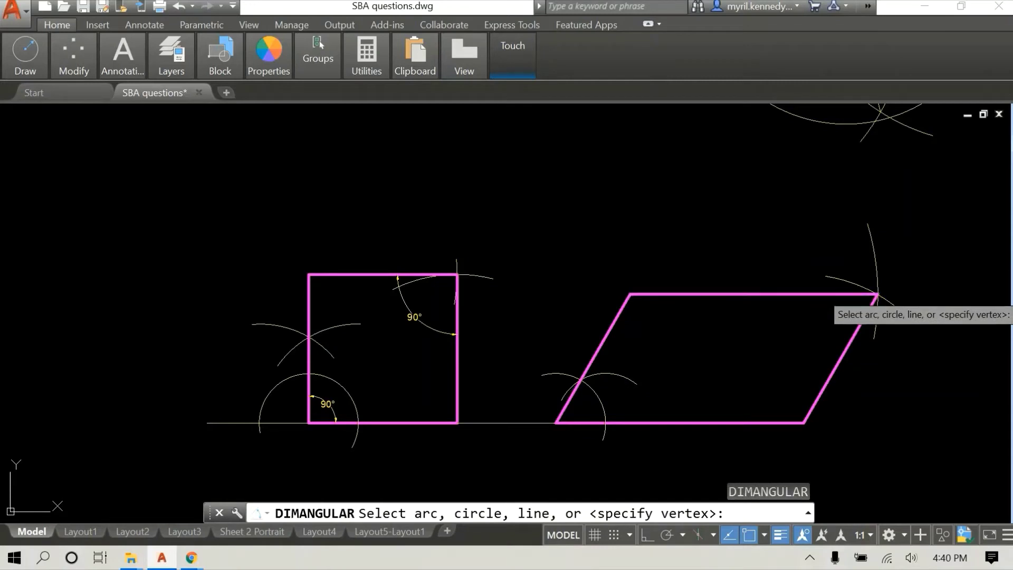
Step: Dimension the 60° angle between the parallelogram's top edge and slanted right side
{"action": "left_click", "coordinate": [834, 294]}
{"action": "left_click", "coordinate": [852, 338]}
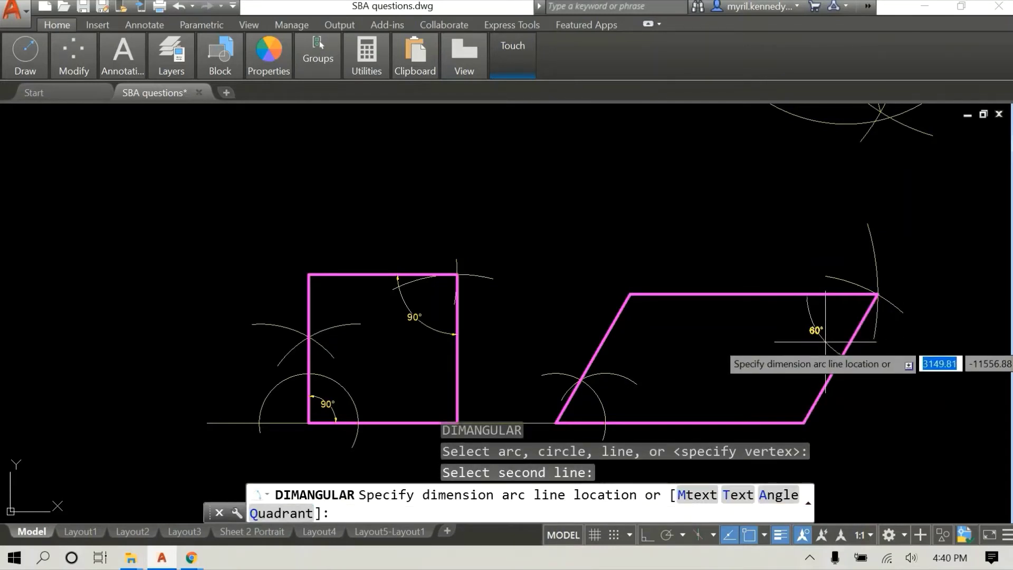
{"action": "left_click", "coordinate": [825, 341]}
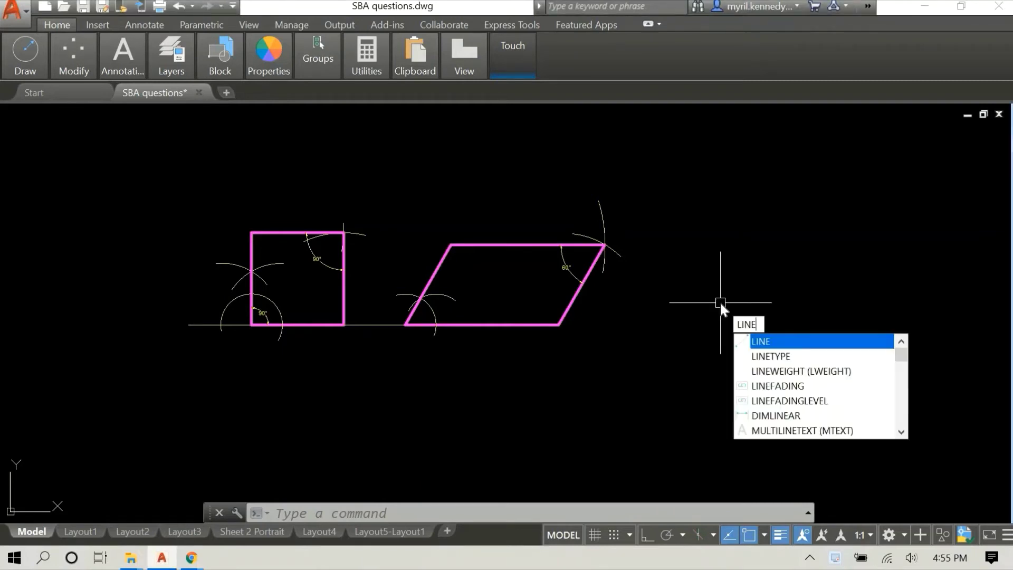
Step: Extend the baseline 1500 units right from the parallelogram's bottom-right corner
{"action": "key", "text": "Return"}
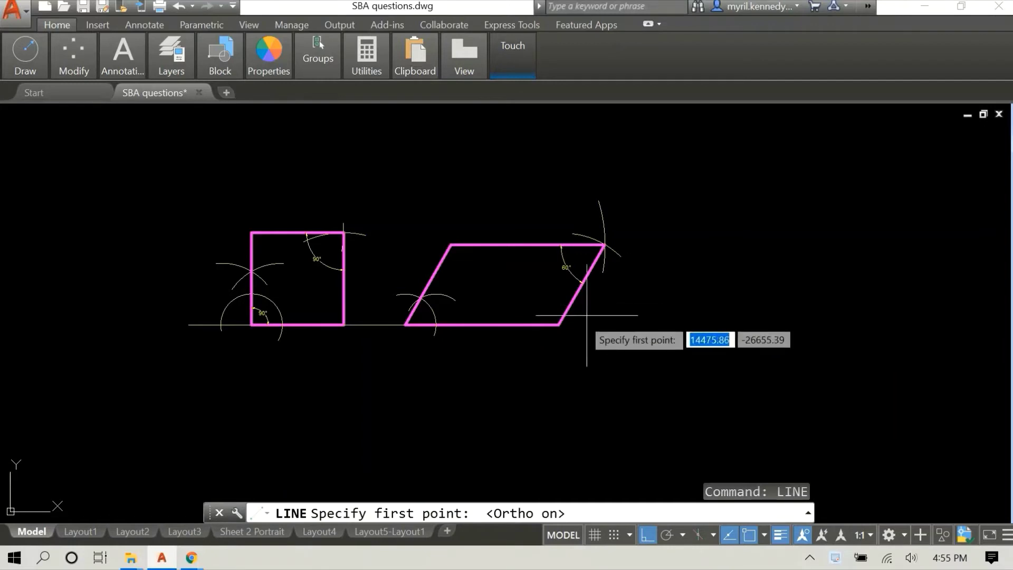
{"action": "left_click", "coordinate": [559, 325]}
{"action": "type", "text": "1500"}
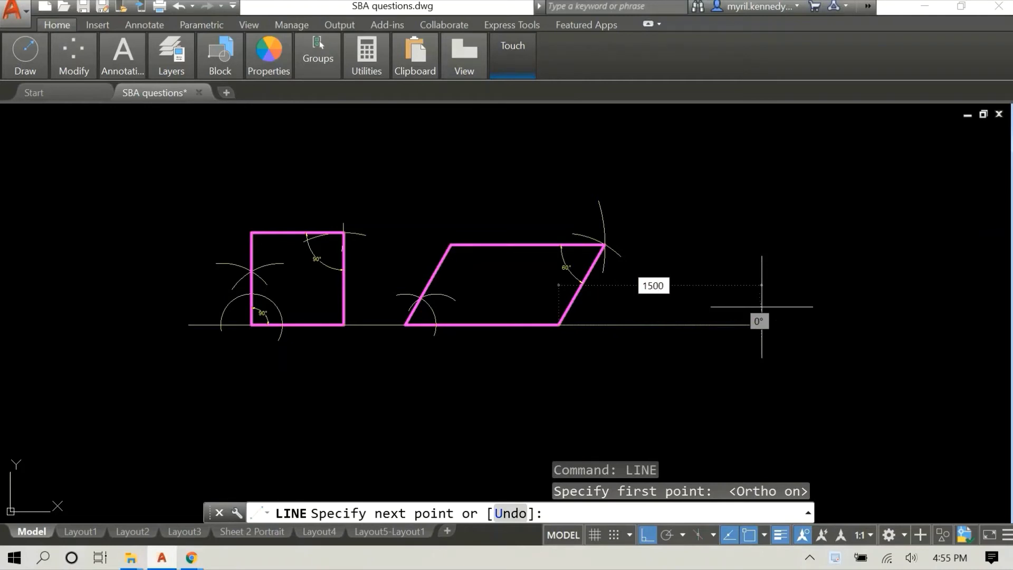
{"action": "key", "text": "Return"}
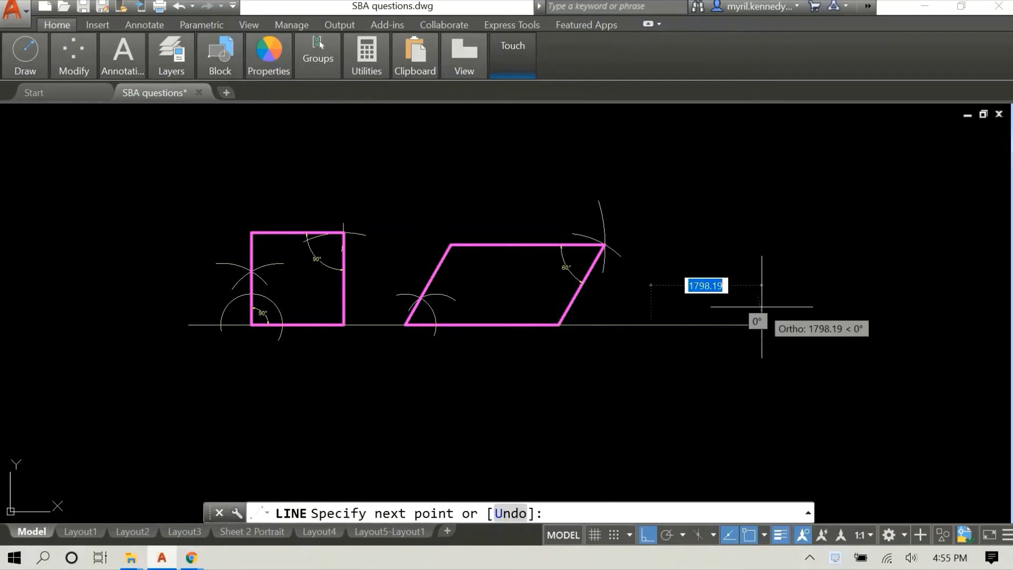
{"action": "right_click", "coordinate": [793, 254]}
{"action": "left_click", "coordinate": [802, 259]}
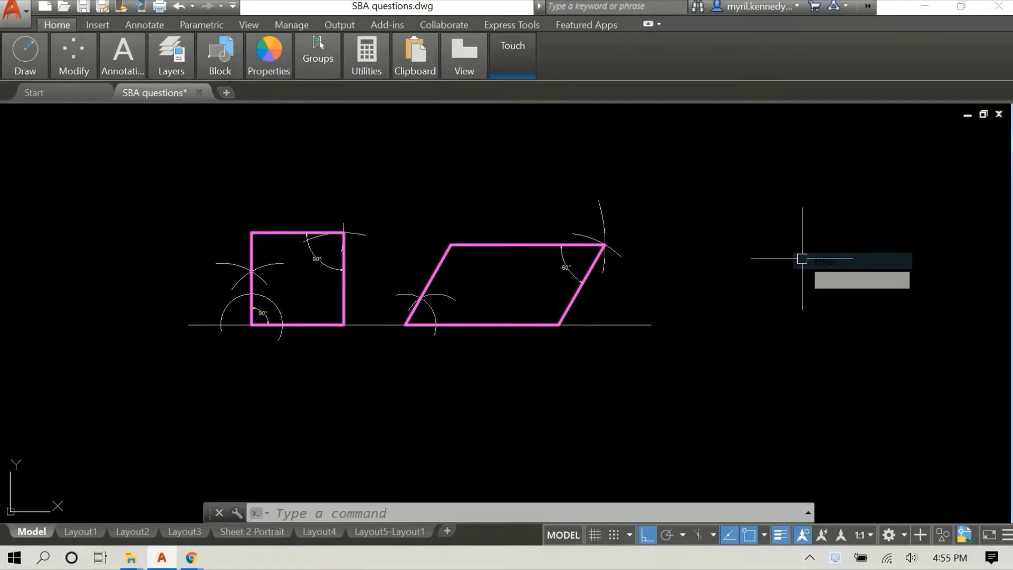
Step: Continue the baseline with a further 2500-long horizontal segment from the first one's end
{"action": "right_click", "coordinate": [745, 217]}
{"action": "left_click", "coordinate": [760, 223]}
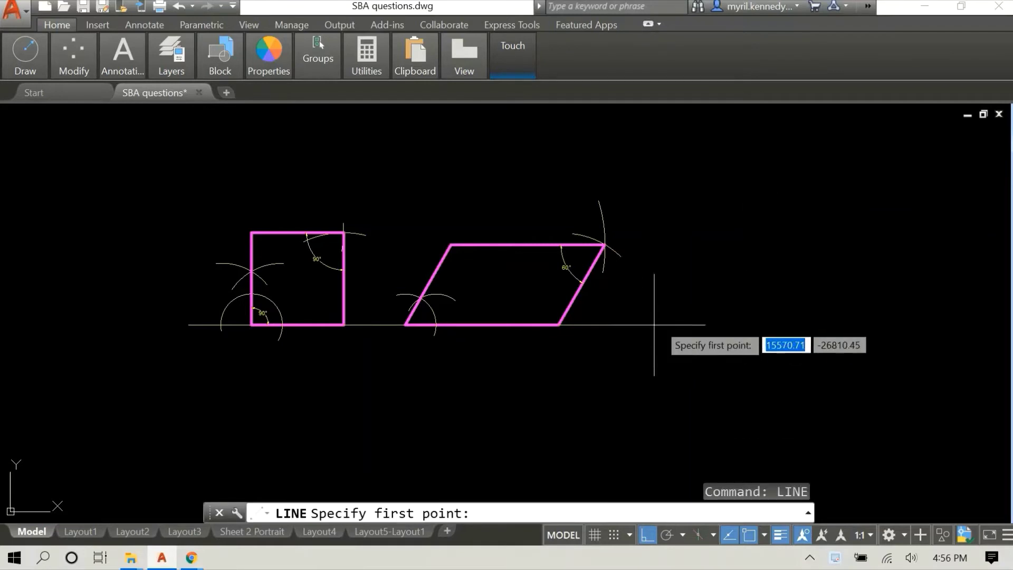
{"action": "left_click", "coordinate": [652, 324]}
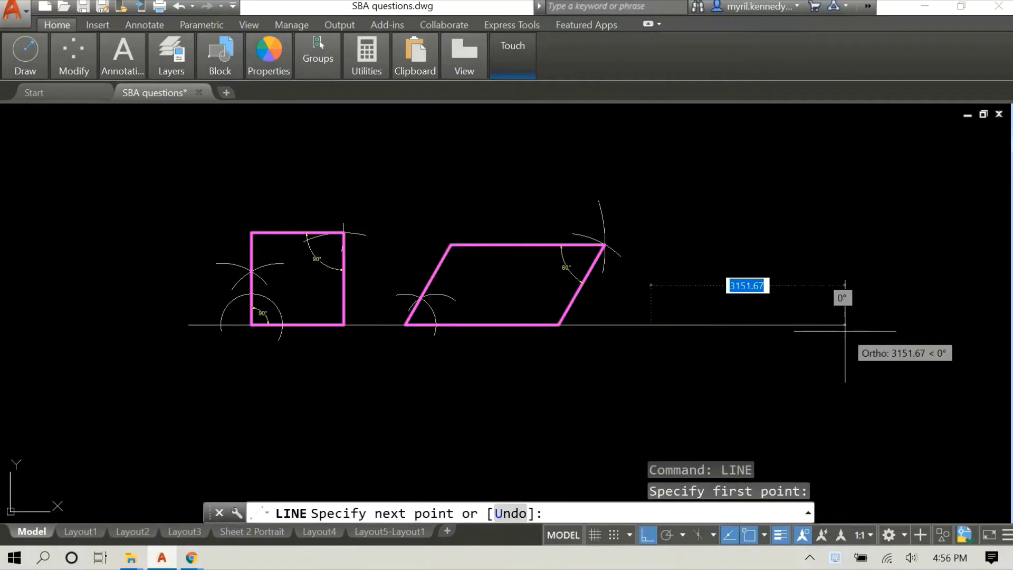
{"action": "type", "text": "2"}
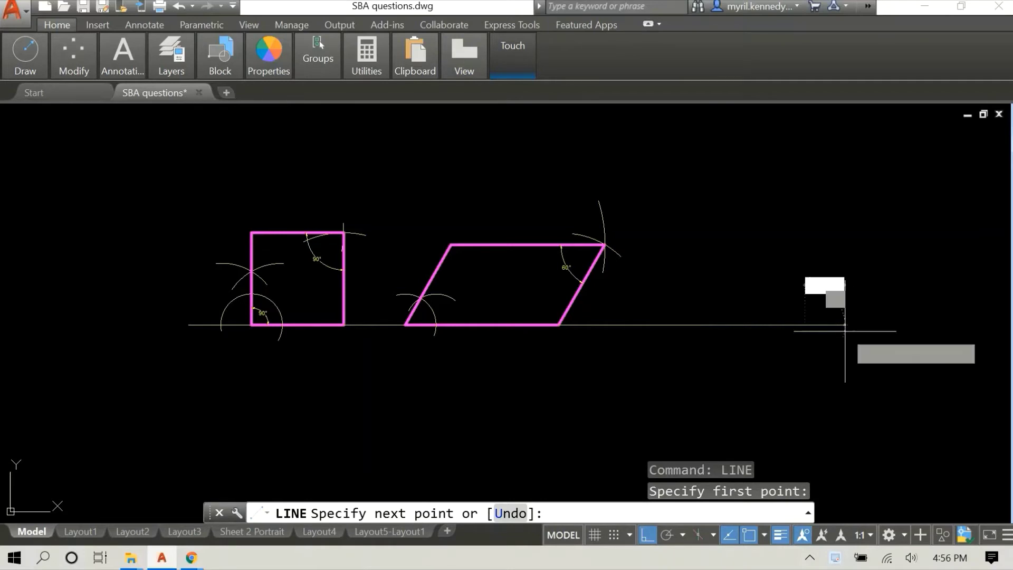
{"action": "key", "text": "Return"}
{"action": "right_click", "coordinate": [860, 243]}
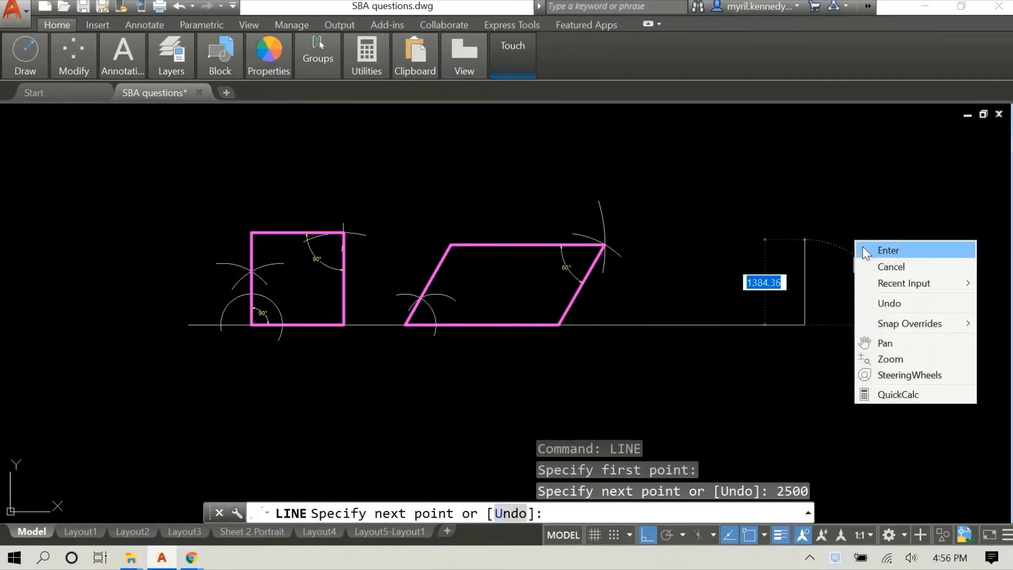
{"action": "left_click", "coordinate": [886, 250]}
{"action": "right_click", "coordinate": [803, 244]}
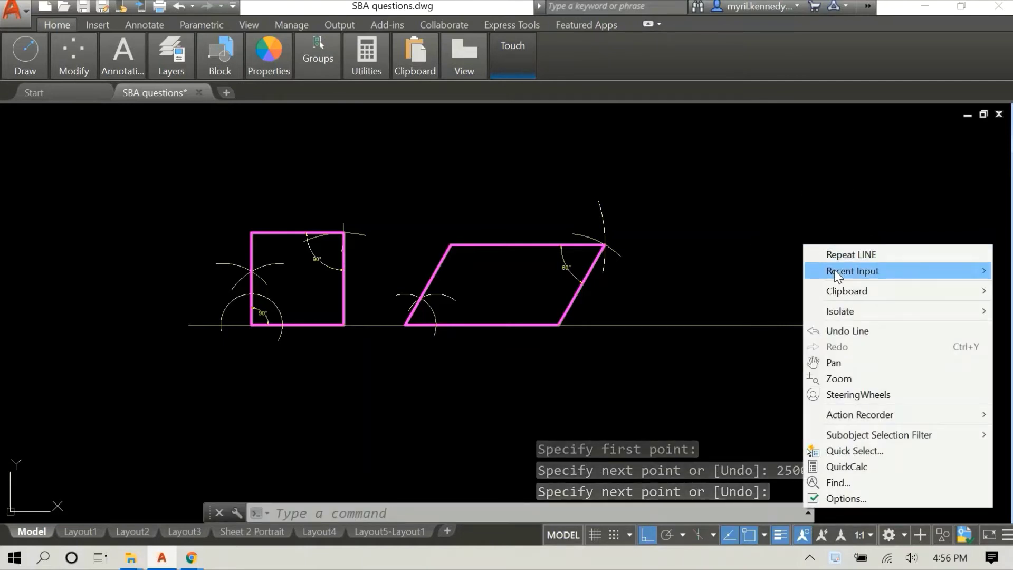
Step: With Ortho off, draw a radius-500 arc centred on the extended baseline, above it
{"action": "mouse_move", "coordinate": [824, 270]}
{"action": "left_click", "coordinate": [730, 303]}
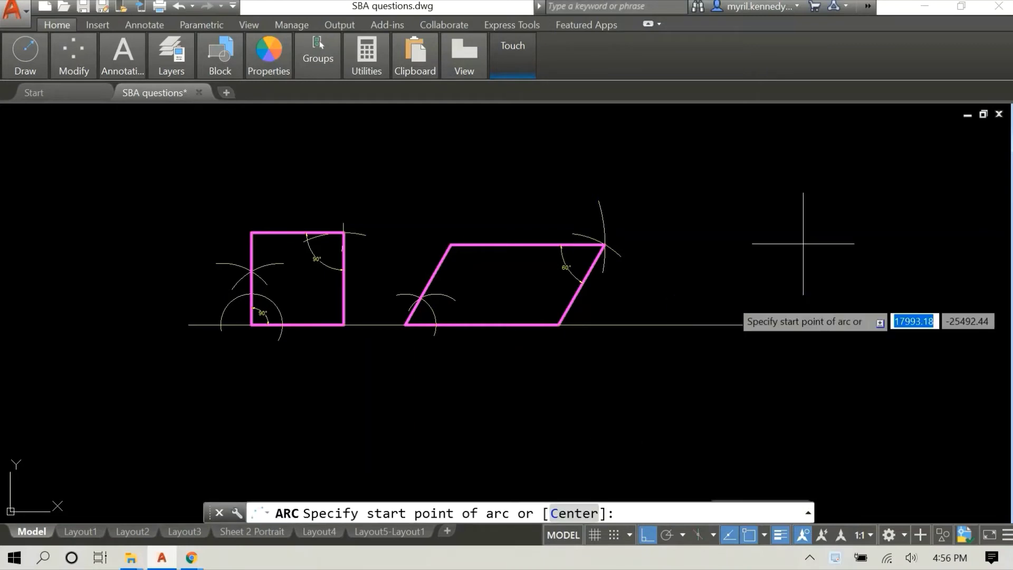
{"action": "type", "text": "c"}
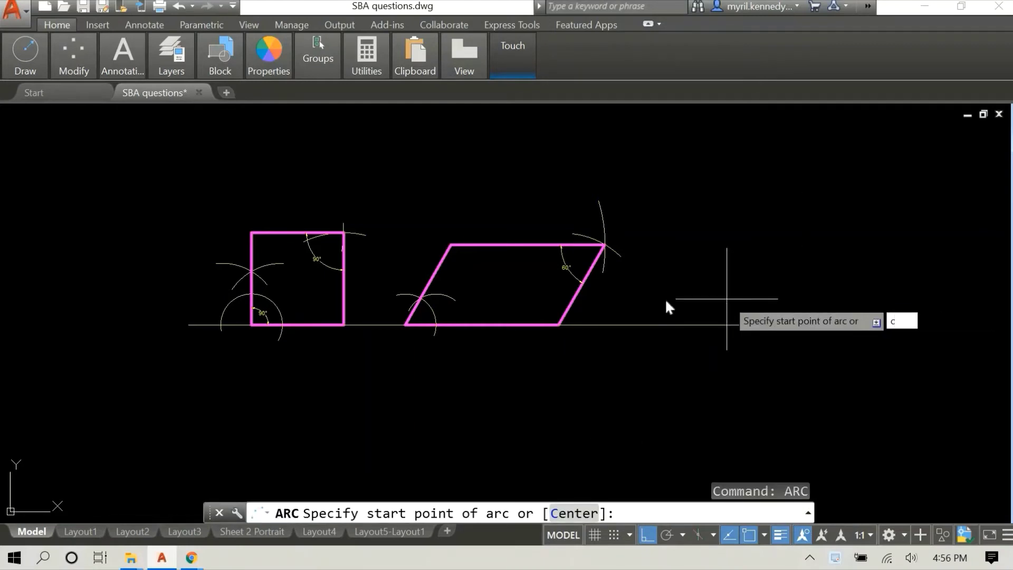
{"action": "right_click", "coordinate": [665, 300]}
{"action": "left_click", "coordinate": [728, 313]}
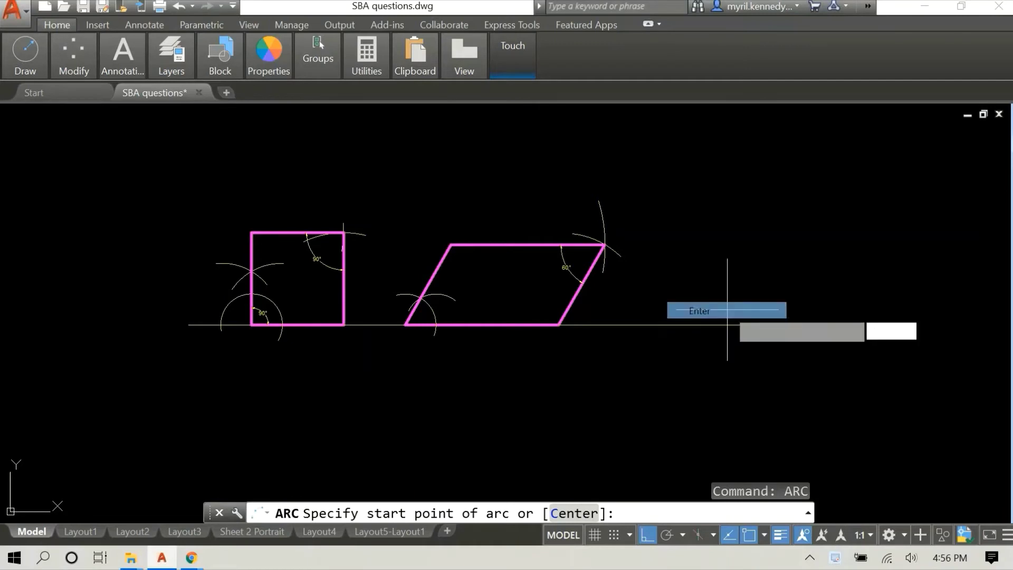
{"action": "left_click", "coordinate": [650, 324]}
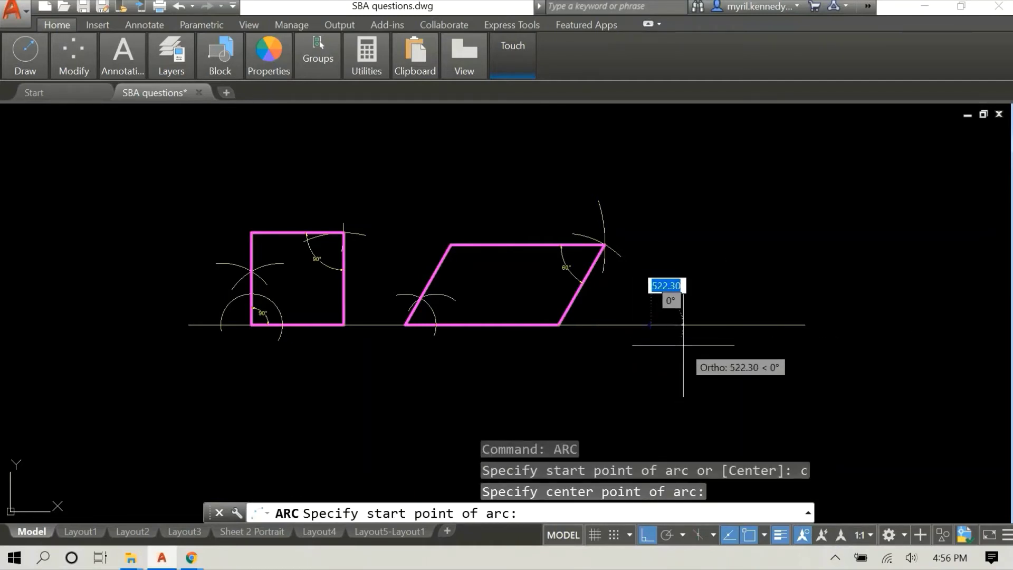
{"action": "key", "text": "F8"}
{"action": "type", "text": "5"}
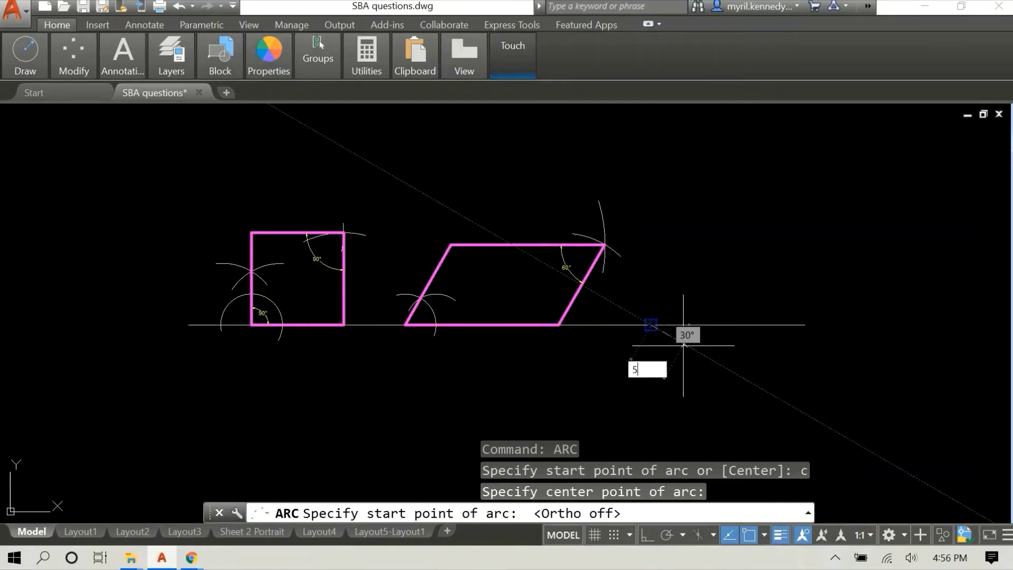
{"action": "type", "text": "00"}
{"action": "key", "text": "Return"}
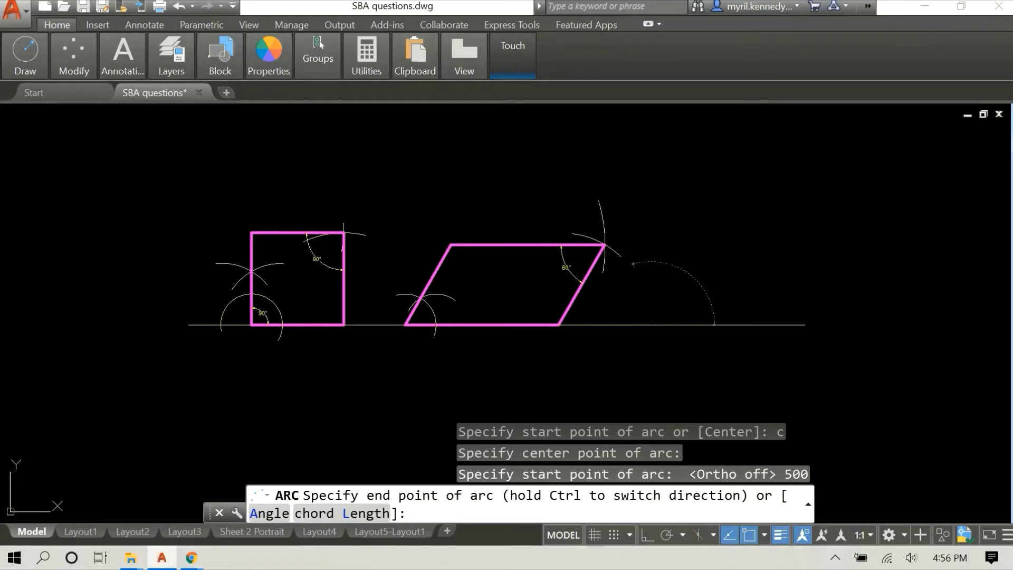
{"action": "left_click", "coordinate": [633, 264]}
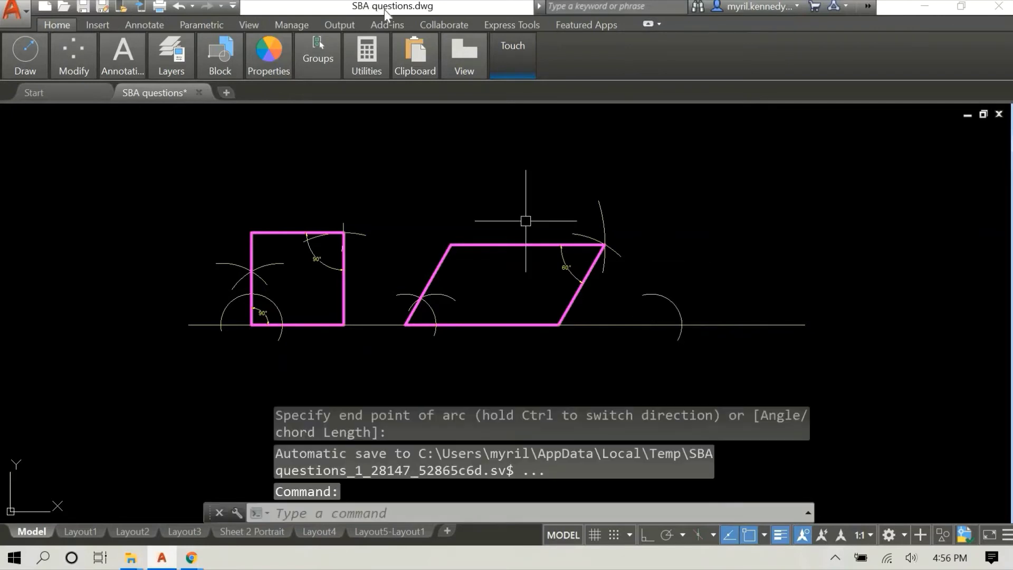
Step: Draw a second radius-500 arc centred where the first meets the baseline, crossing it
{"action": "right_click", "coordinate": [751, 246]}
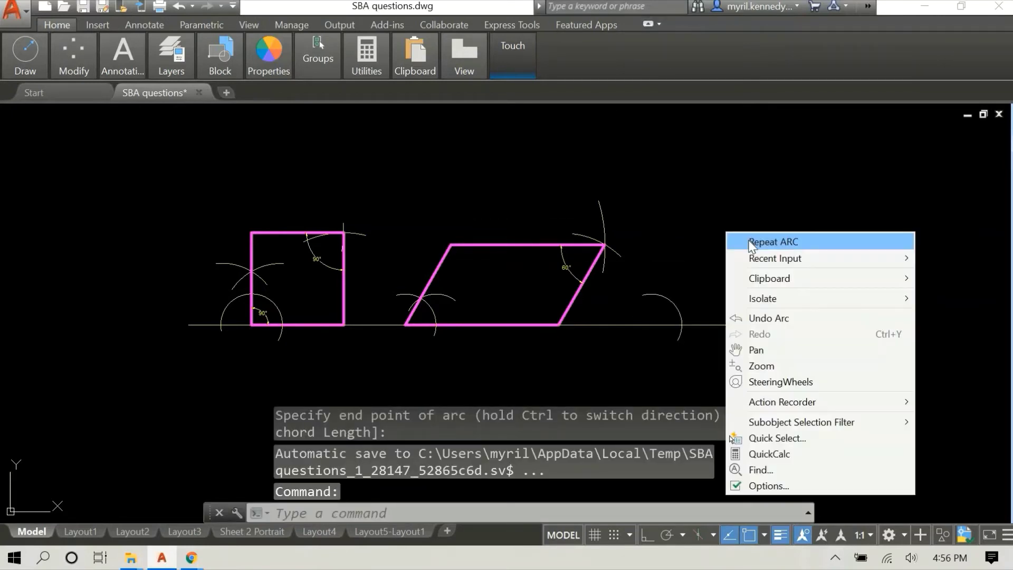
{"action": "left_click", "coordinate": [751, 243]}
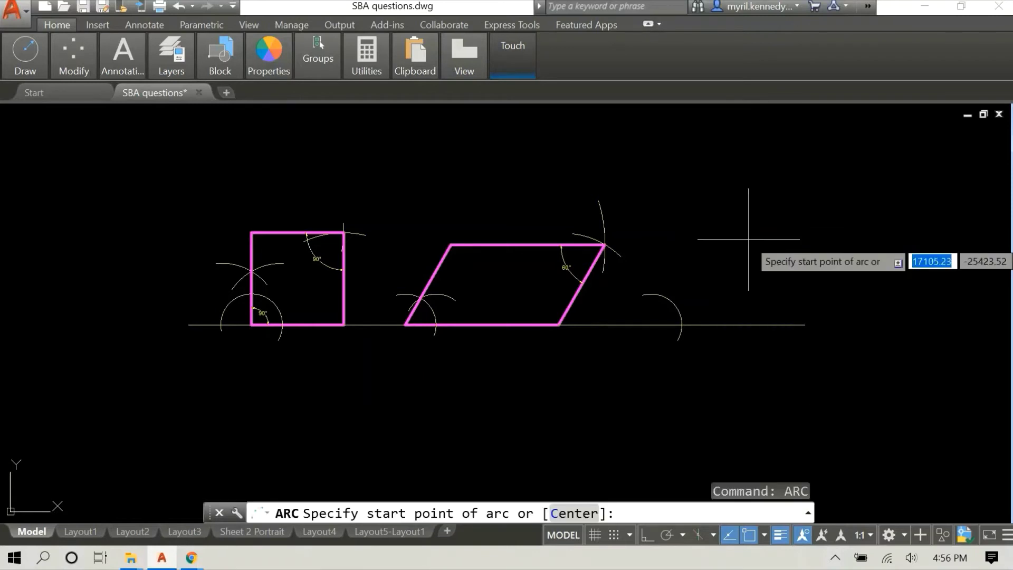
{"action": "type", "text": "c"}
{"action": "right_click", "coordinate": [748, 239]}
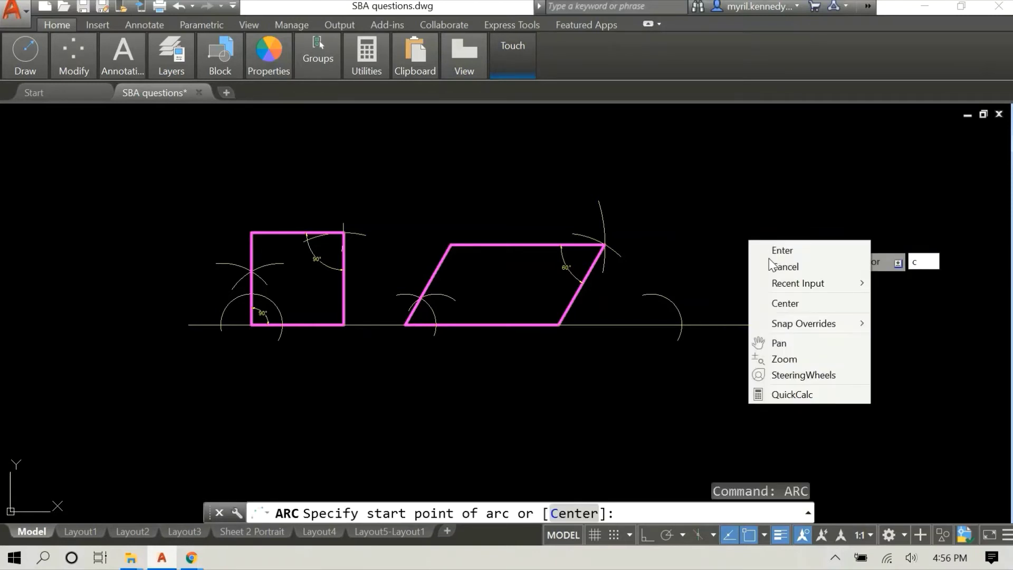
{"action": "left_click", "coordinate": [775, 250]}
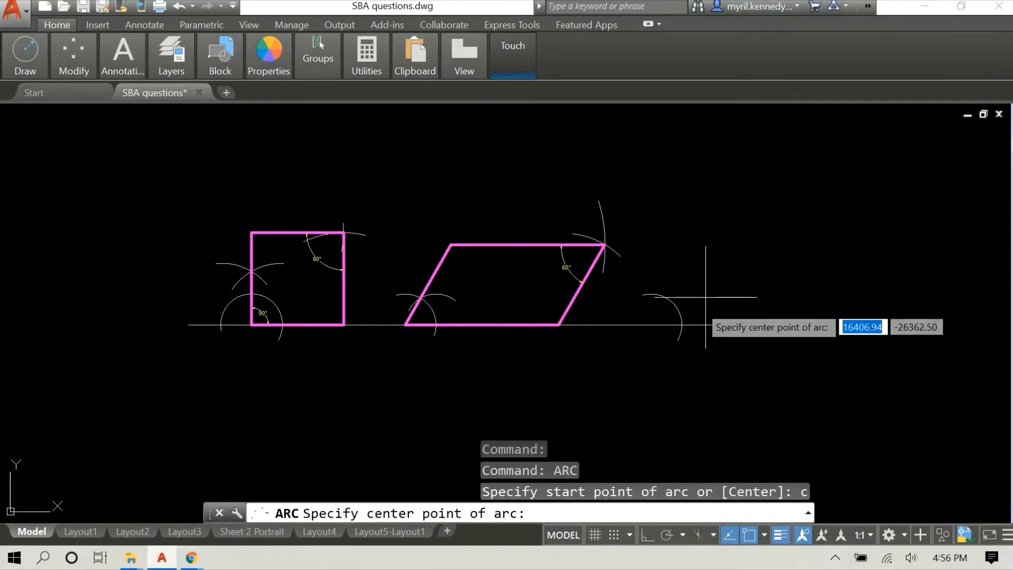
{"action": "left_click", "coordinate": [682, 325]}
{"action": "type", "text": "500"}
{"action": "key", "text": "Return"}
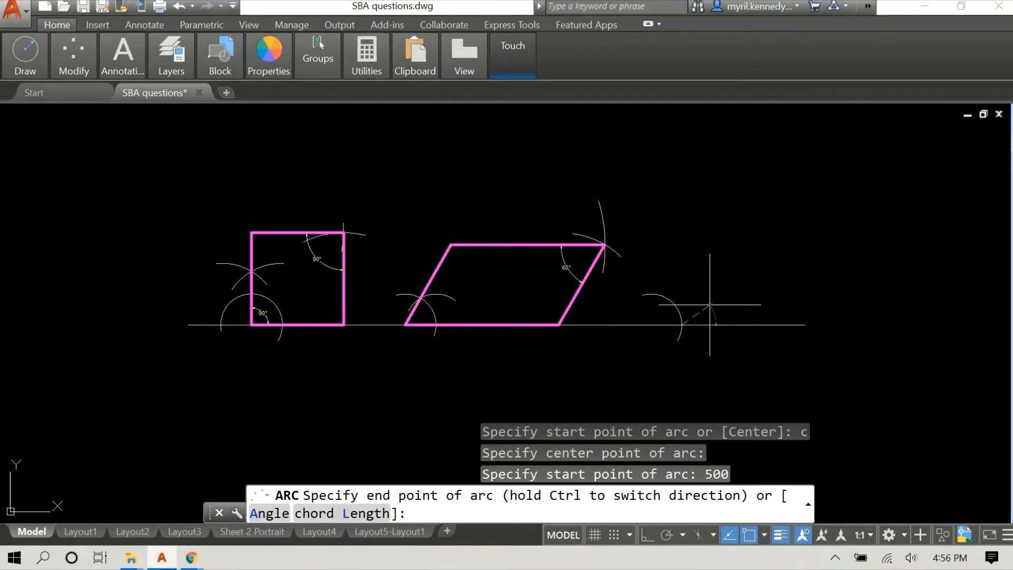
{"action": "left_click", "coordinate": [654, 302]}
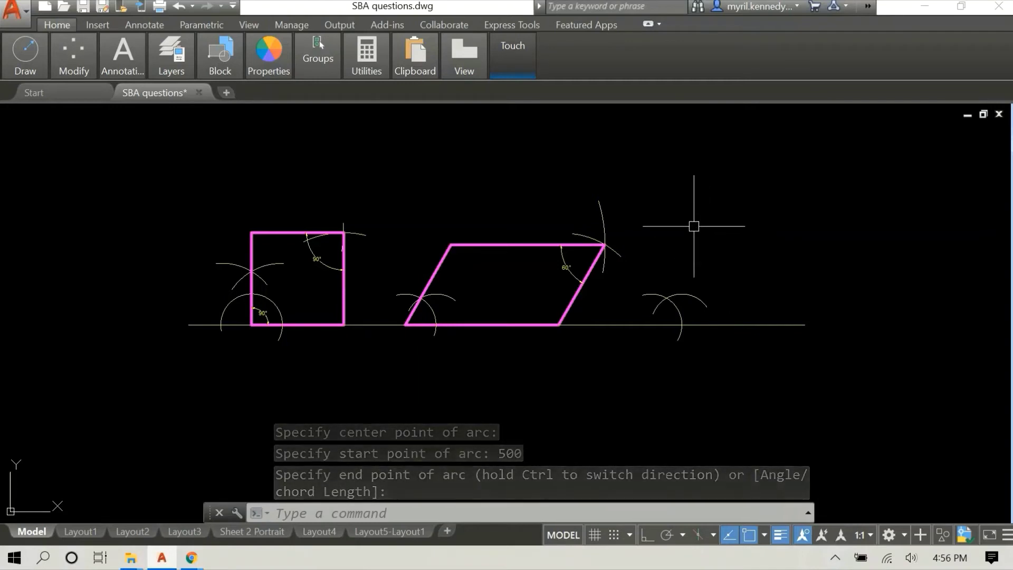
Step: Draw a slanted line from the arc centre on the baseline up past the arcs' crossing
{"action": "type", "text": "line"}
{"action": "key", "text": "Return"}
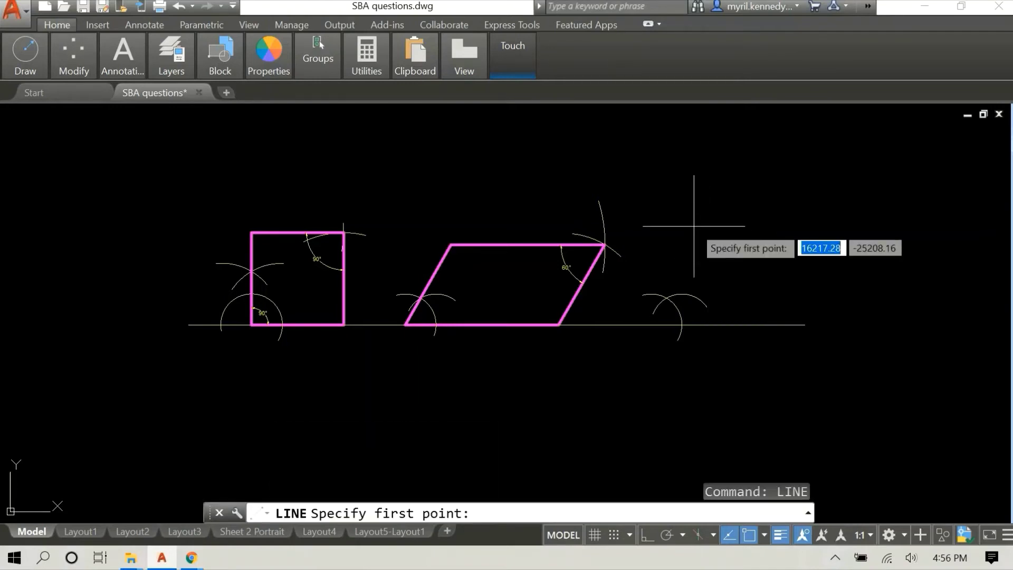
{"action": "left_click", "coordinate": [653, 324]}
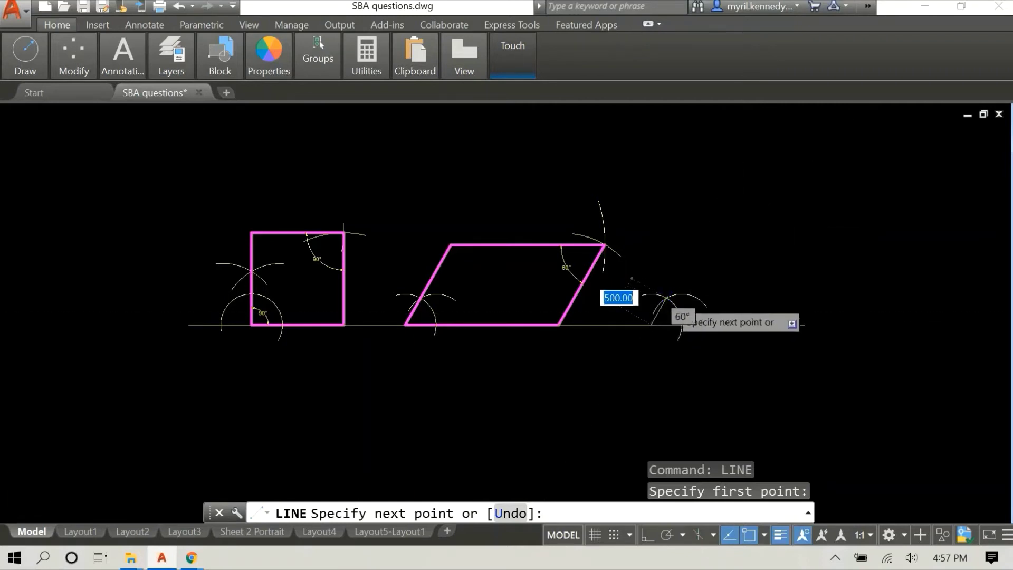
{"action": "scroll", "coordinate": [668, 311], "scroll_direction": "up", "scroll_amount": 10}
{"action": "scroll", "coordinate": [668, 299], "scroll_direction": "up", "scroll_amount": 2}
{"action": "scroll", "coordinate": [665, 299], "scroll_direction": "down", "scroll_amount": 4}
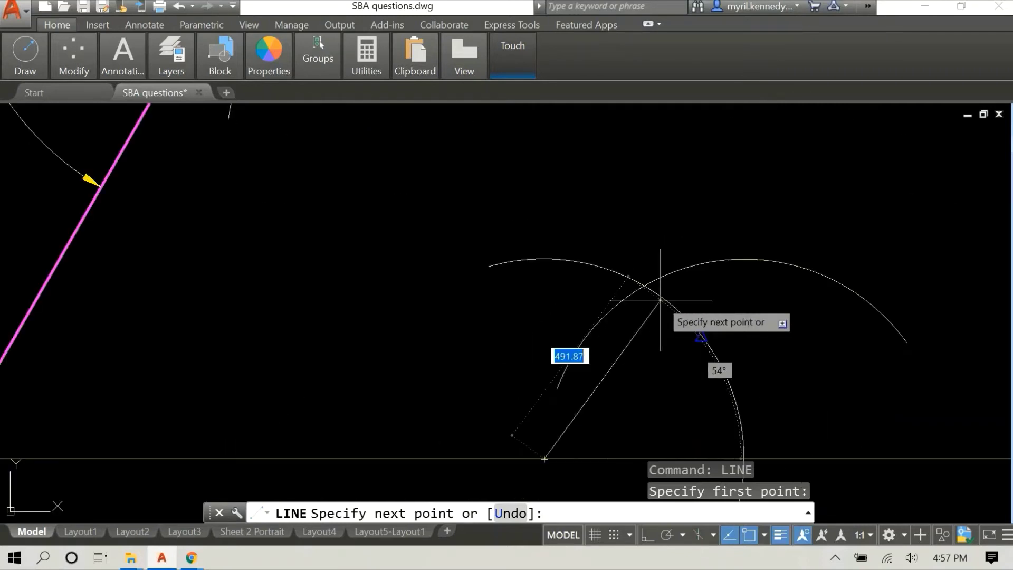
{"action": "scroll", "coordinate": [659, 299], "scroll_direction": "up", "scroll_amount": 3}
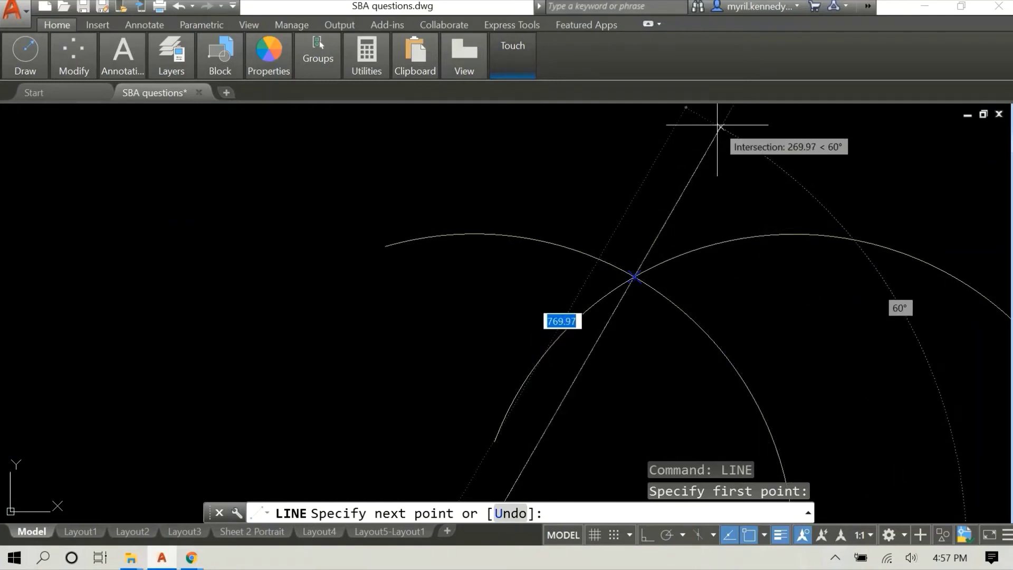
{"action": "left_click", "coordinate": [719, 126]}
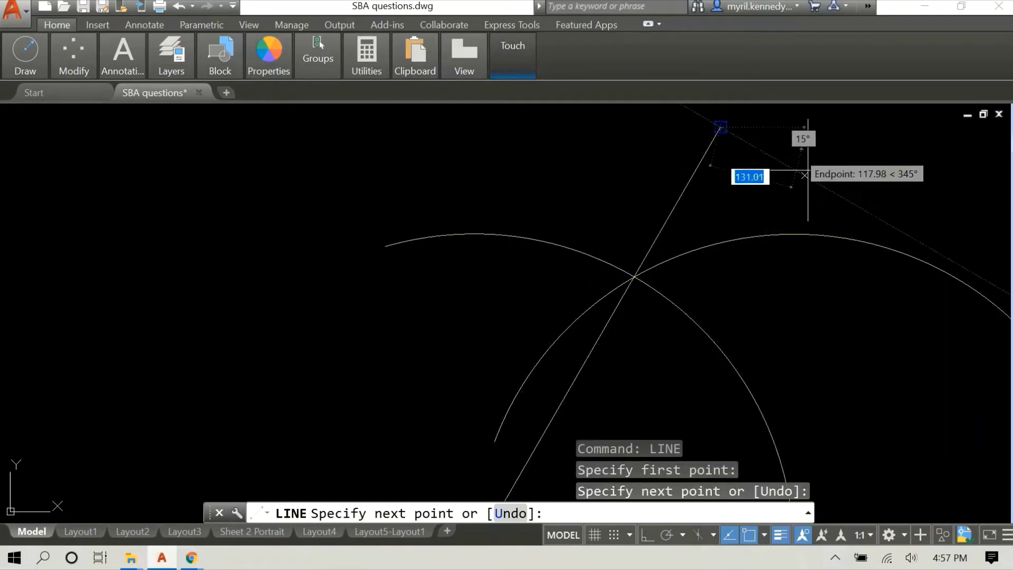
{"action": "right_click", "coordinate": [806, 174]}
{"action": "left_click", "coordinate": [842, 181]}
{"action": "scroll", "coordinate": [818, 179], "scroll_direction": "down", "scroll_amount": 2}
{"action": "scroll", "coordinate": [866, 176], "scroll_direction": "down", "scroll_amount": 3}
{"action": "middle_click_drag", "start_coordinate": [867, 176], "coordinate": [436, 227]}
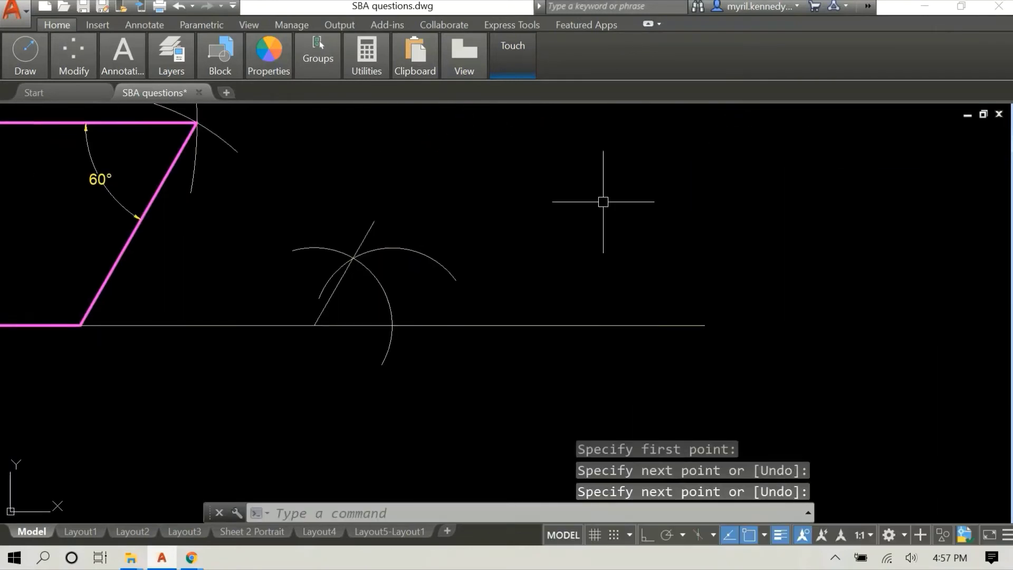
{"action": "scroll", "coordinate": [609, 199], "scroll_direction": "down", "scroll_amount": 1}
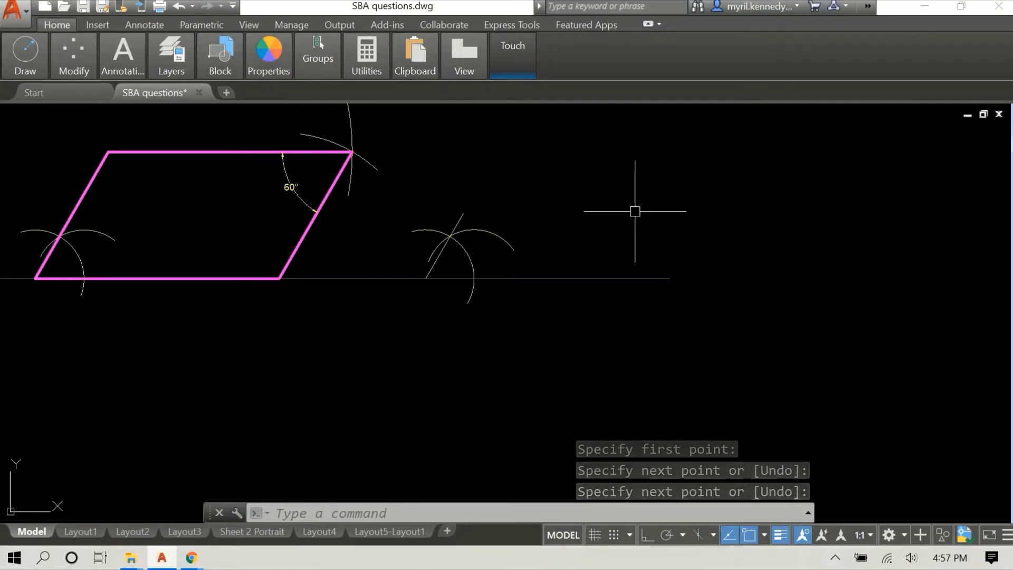
Step: Draw a radius-500 arc centred on the baseline's right end
{"action": "right_click", "coordinate": [630, 205]}
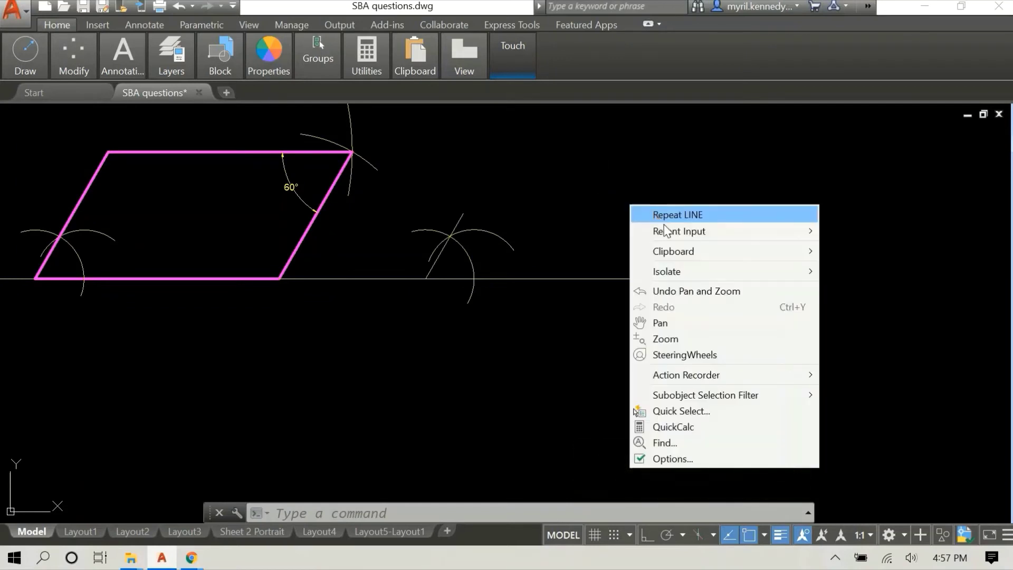
{"action": "mouse_move", "coordinate": [666, 230]}
{"action": "left_click", "coordinate": [881, 246]}
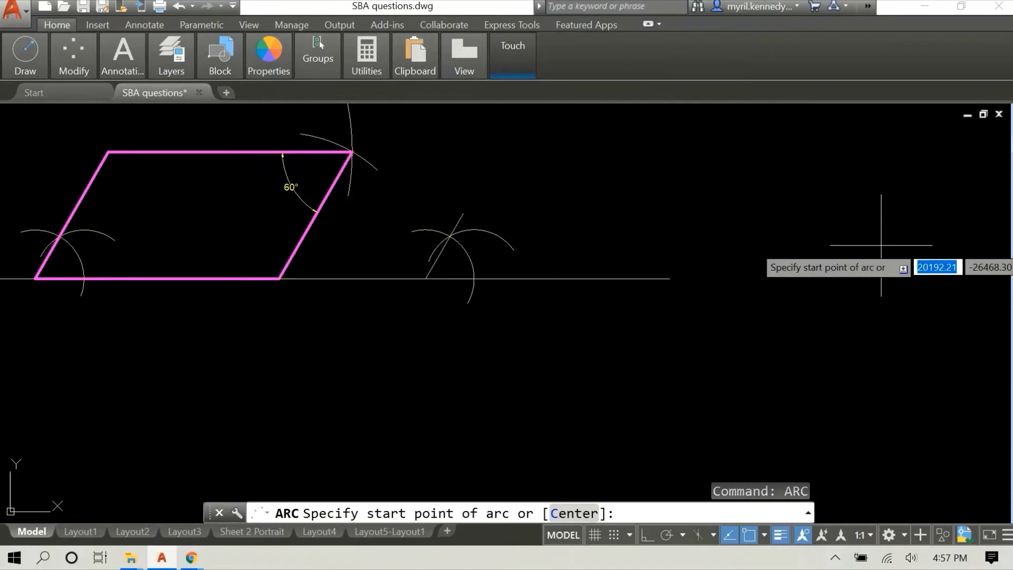
{"action": "type", "text": "c"}
{"action": "right_click", "coordinate": [869, 220]}
{"action": "left_click", "coordinate": [904, 233]}
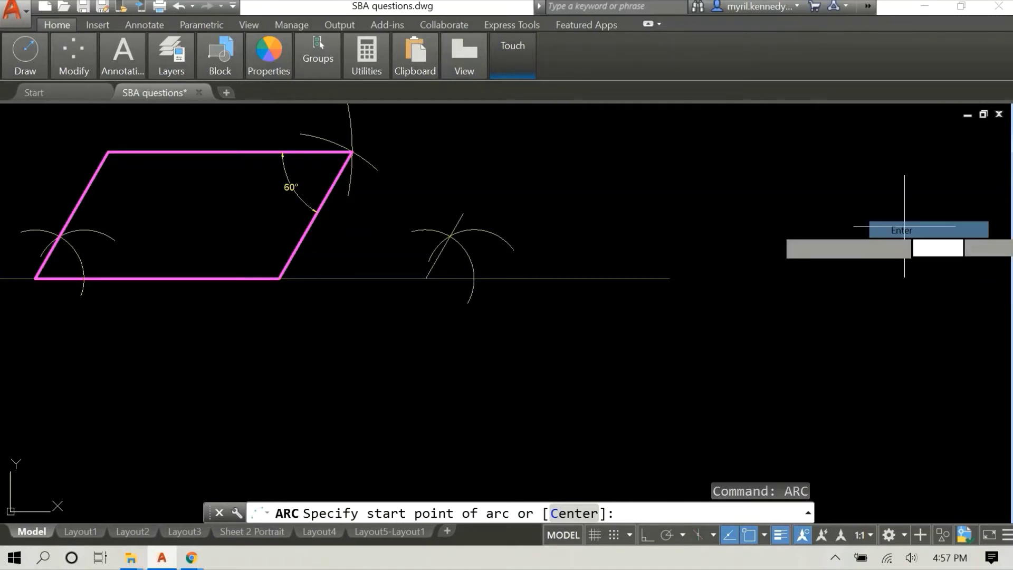
{"action": "left_click", "coordinate": [668, 278]}
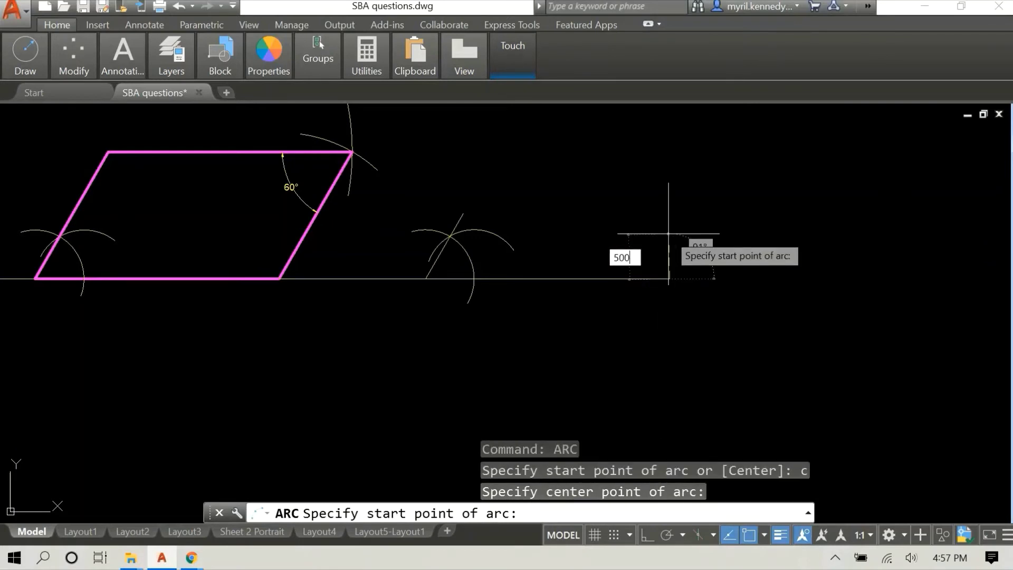
{"action": "key", "text": "Return"}
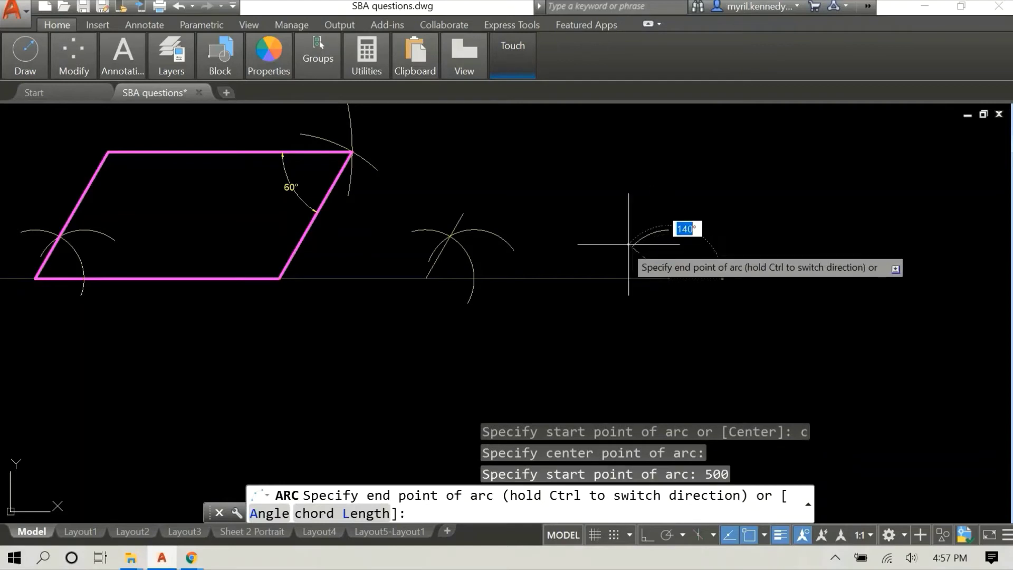
{"action": "left_click", "coordinate": [595, 299]}
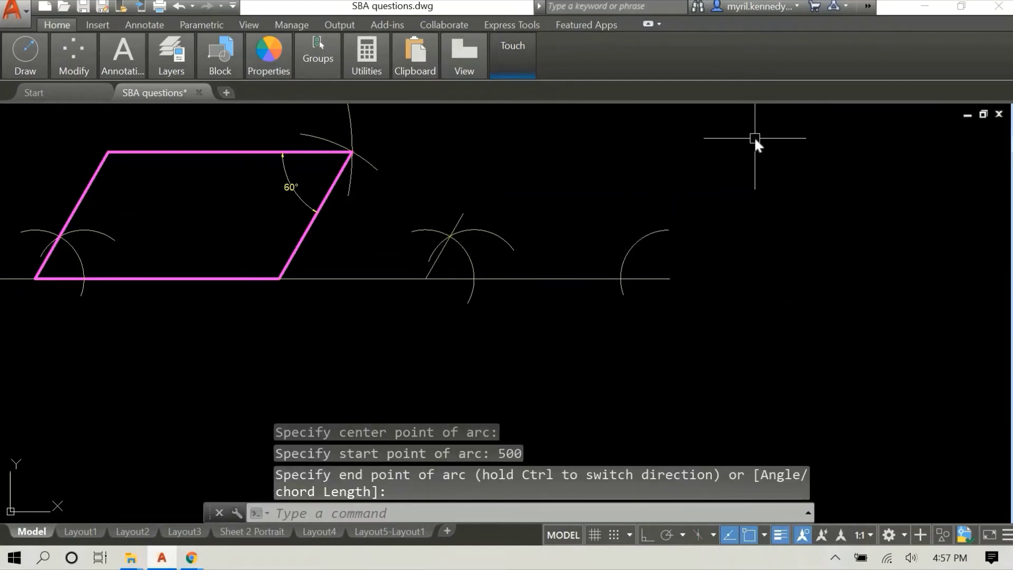
Step: Draw a second radius-500 arc centred where the first meets the baseline, crossing it
{"action": "right_click", "coordinate": [757, 142]}
{"action": "left_click", "coordinate": [766, 149]}
{"action": "type", "text": "c"}
{"action": "right_click", "coordinate": [755, 153]}
{"action": "left_click", "coordinate": [766, 162]}
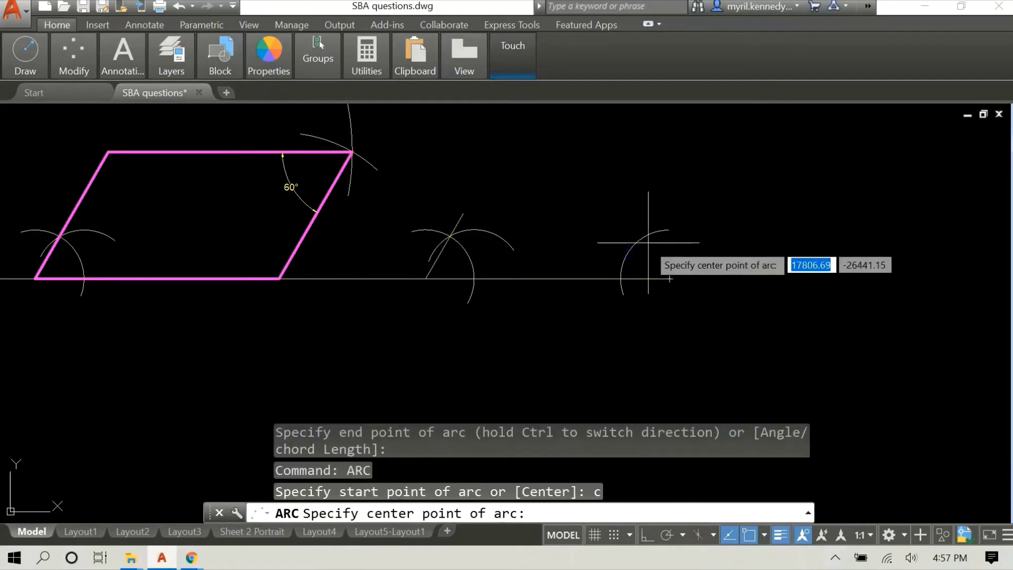
{"action": "left_click", "coordinate": [622, 278]}
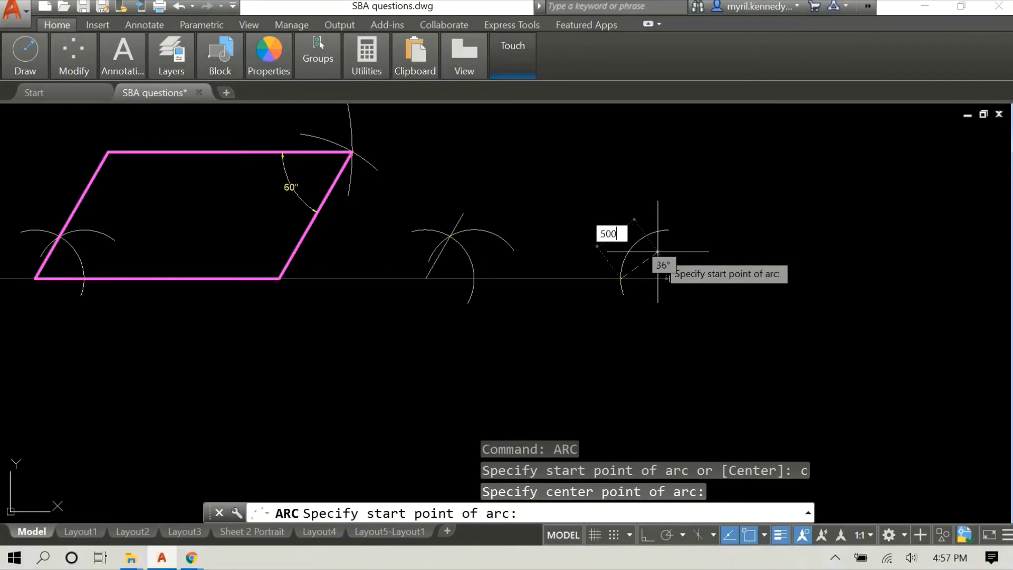
{"action": "key", "text": "Return"}
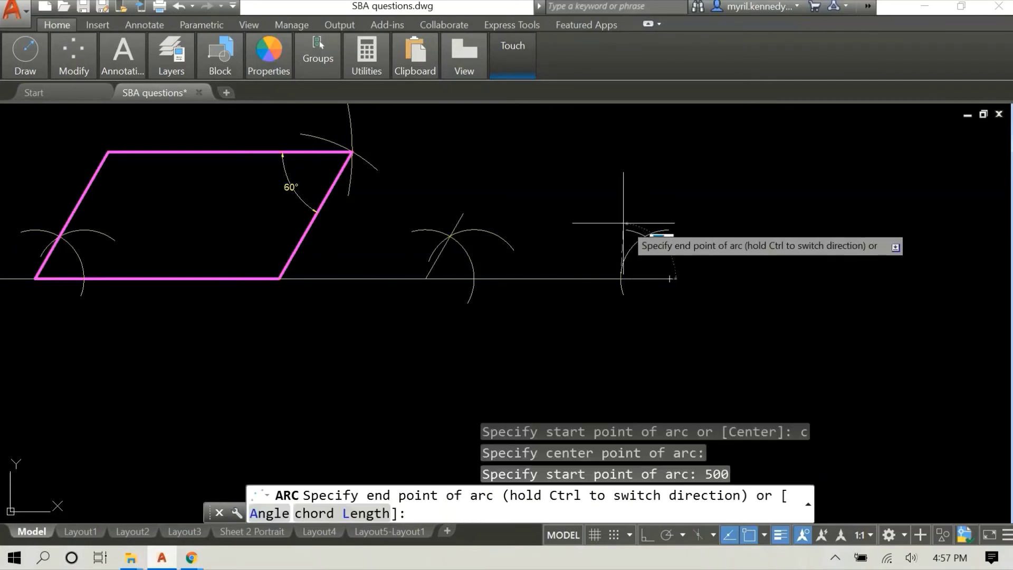
{"action": "left_click", "coordinate": [607, 223]}
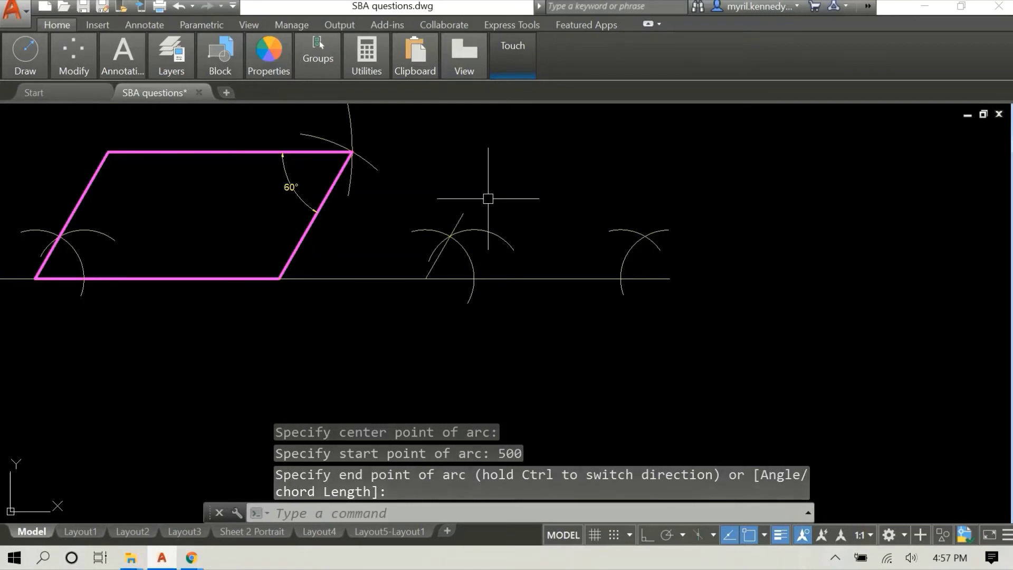
Step: Lengthen the short slanted line by pulling its top grip well above the arcs
{"action": "scroll", "coordinate": [459, 223], "scroll_direction": "down", "scroll_amount": 4}
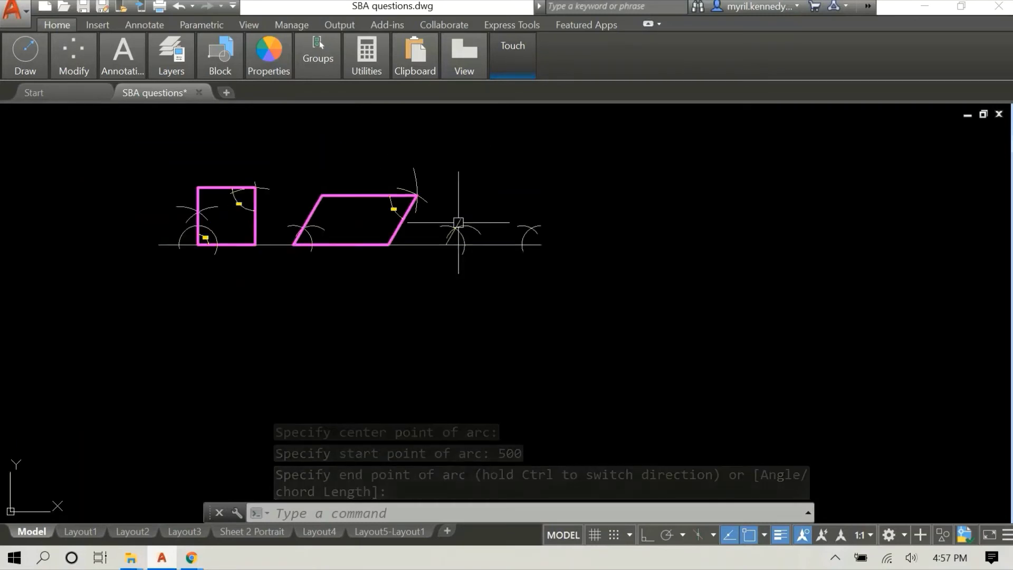
{"action": "middle_click_drag", "start_coordinate": [455, 227], "coordinate": [455, 317]}
{"action": "scroll", "coordinate": [455, 316], "scroll_direction": "up", "scroll_amount": 5}
{"action": "left_click", "coordinate": [452, 328]}
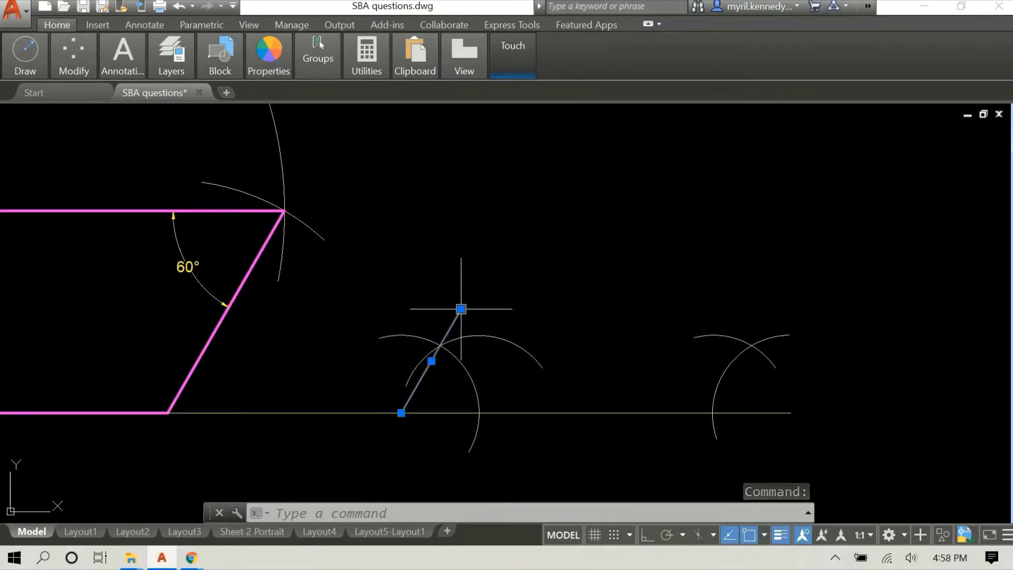
{"action": "mouse_move", "coordinate": [461, 309]}
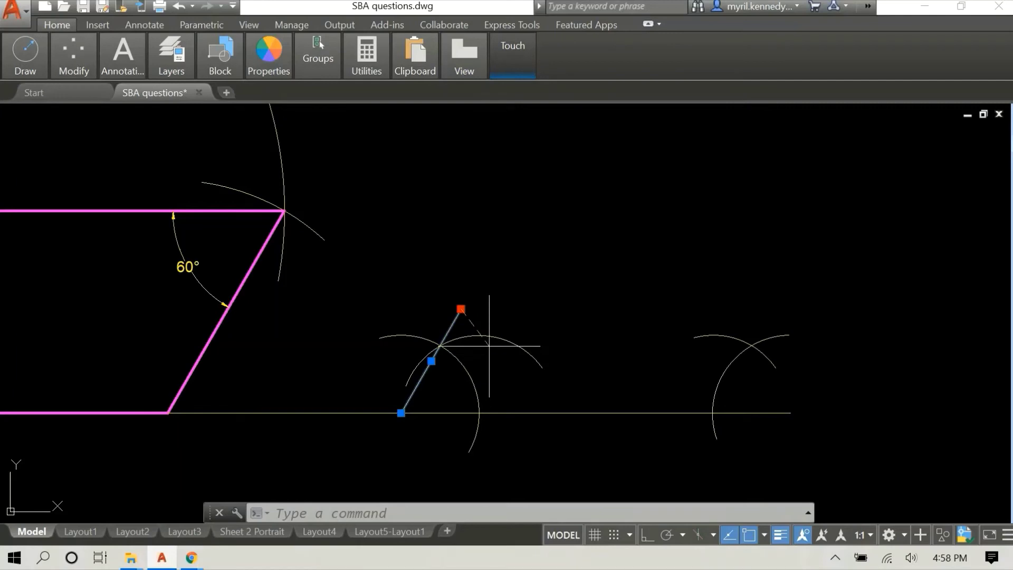
{"action": "key", "text": "ctrl"}
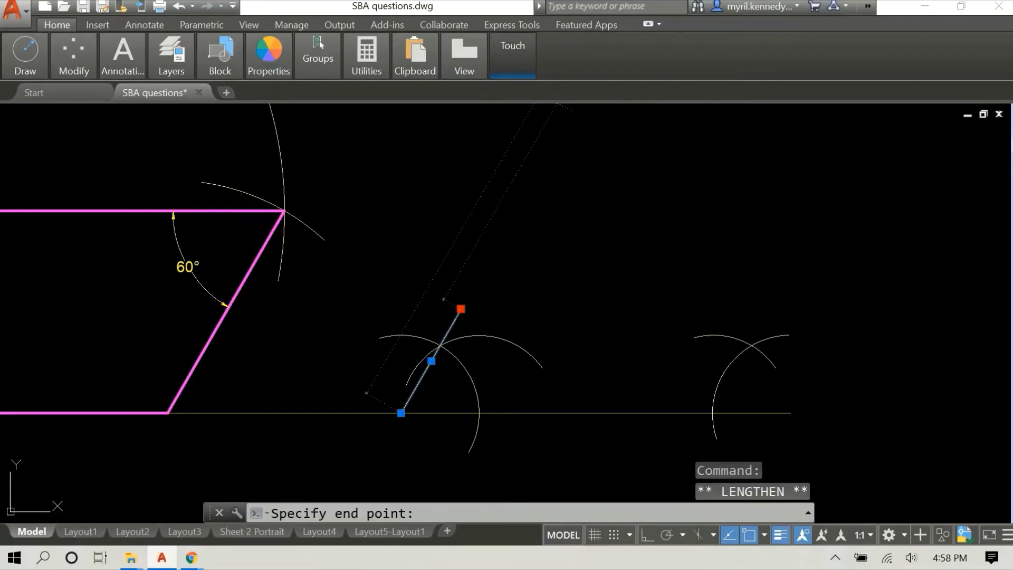
{"action": "left_click", "coordinate": [598, 155]}
{"action": "scroll", "coordinate": [637, 168], "scroll_direction": "down", "scroll_amount": 5}
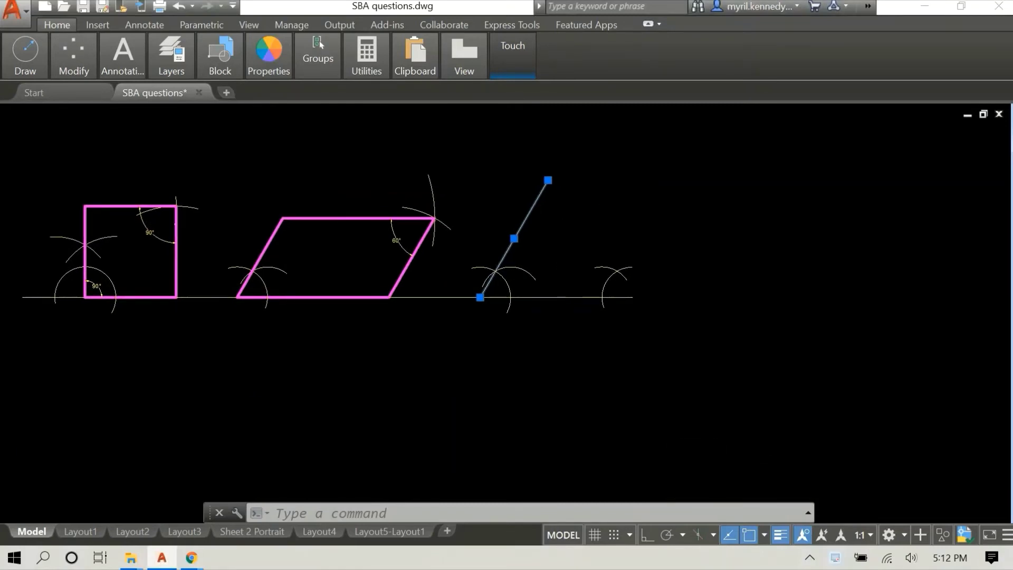
{"action": "scroll", "coordinate": [567, 275], "scroll_direction": "up", "scroll_amount": 2}
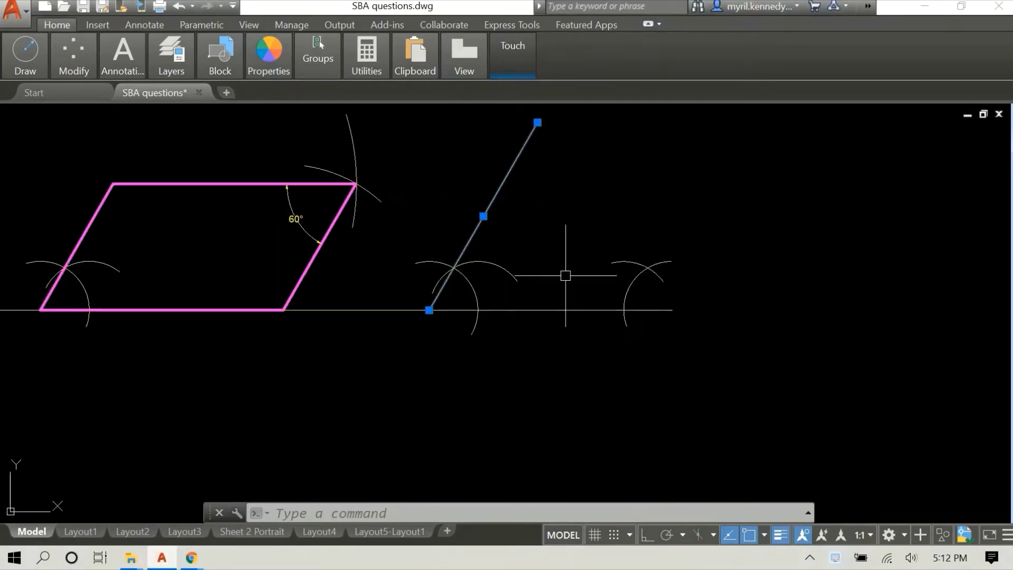
{"action": "middle_click_drag", "start_coordinate": [572, 242], "coordinate": [532, 313]}
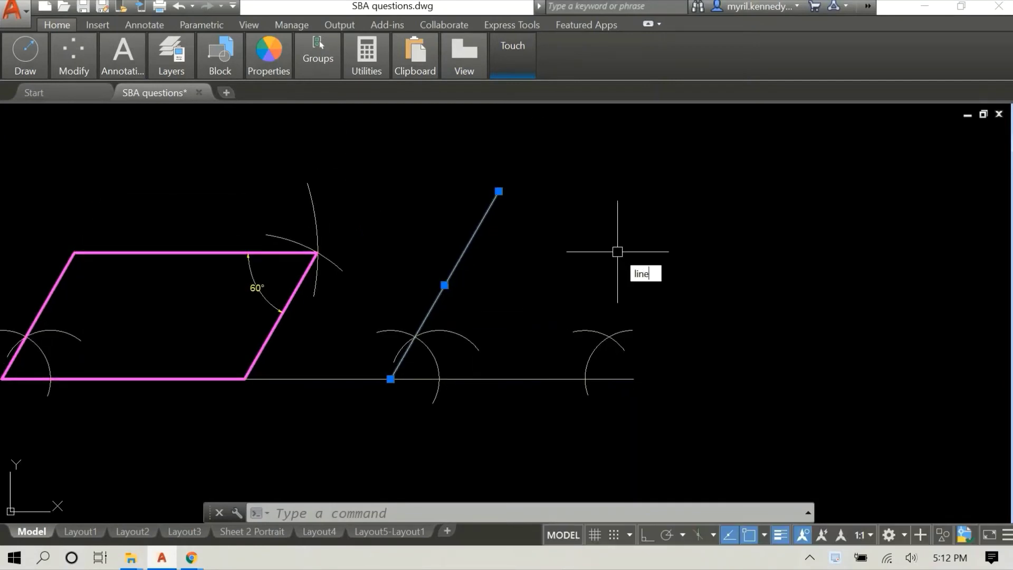
Step: Draw a line from the baseline's right end up to where the two right-hand arcs cross
{"action": "type", "text": "l"}
{"action": "key", "text": "Return"}
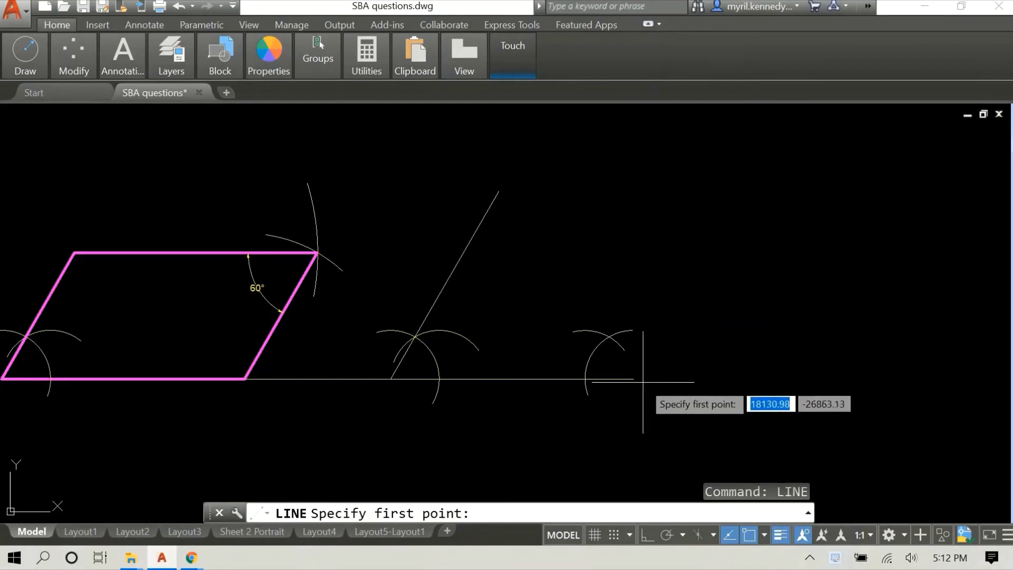
{"action": "left_click", "coordinate": [633, 379]}
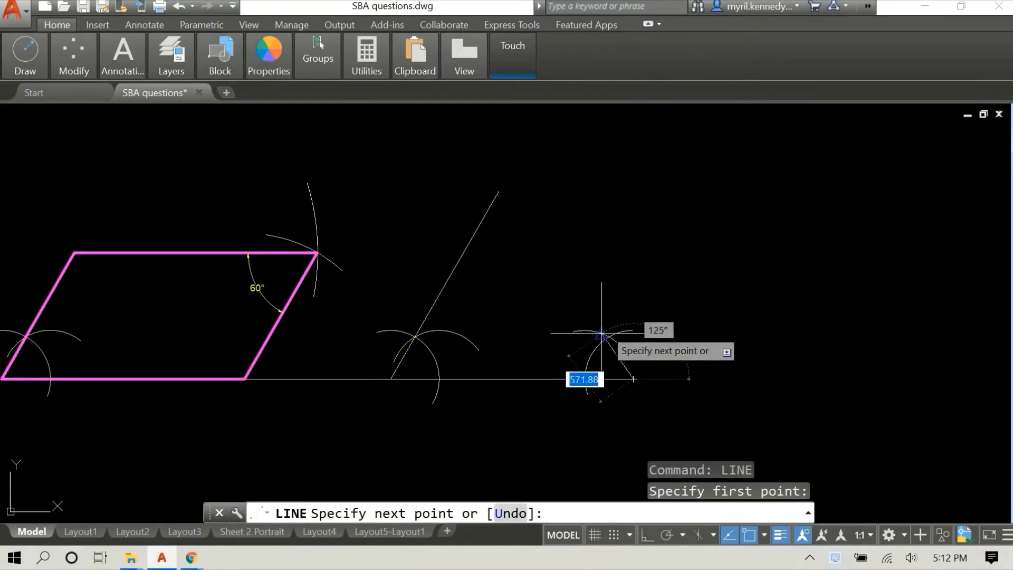
{"action": "scroll", "coordinate": [612, 336], "scroll_direction": "up", "scroll_amount": 4}
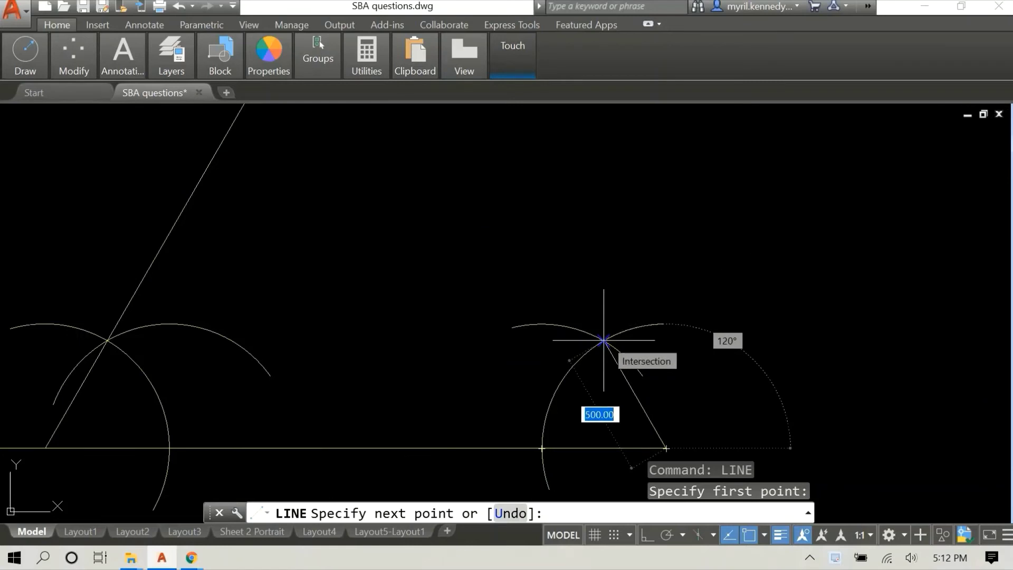
{"action": "left_click", "coordinate": [604, 340]}
{"action": "right_click", "coordinate": [642, 210]}
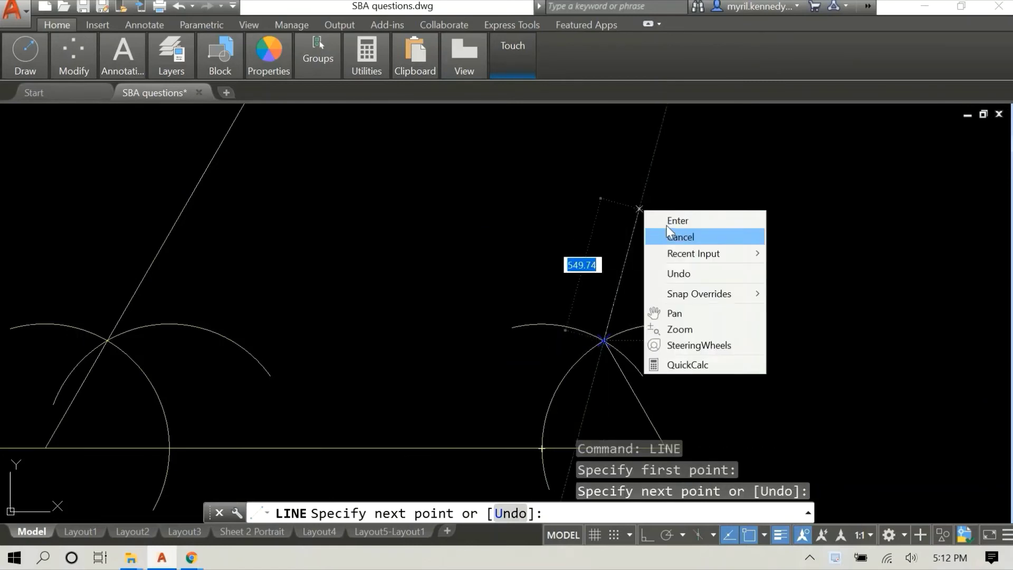
{"action": "left_click", "coordinate": [672, 226]}
{"action": "scroll", "coordinate": [684, 242], "scroll_direction": "down", "scroll_amount": 2}
{"action": "middle_click_drag", "start_coordinate": [767, 270], "coordinate": [739, 232]}
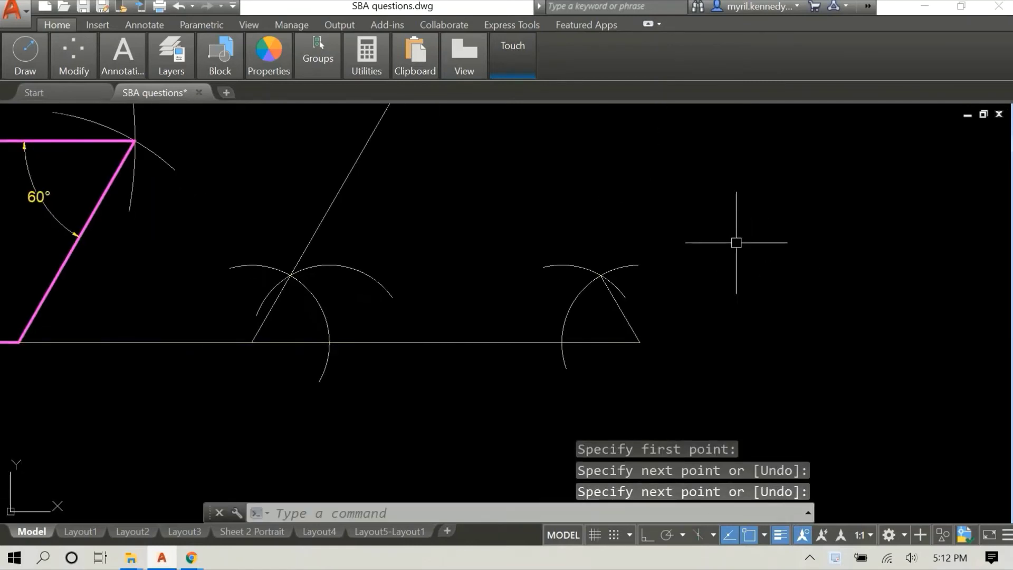
{"action": "right_click", "coordinate": [746, 226]}
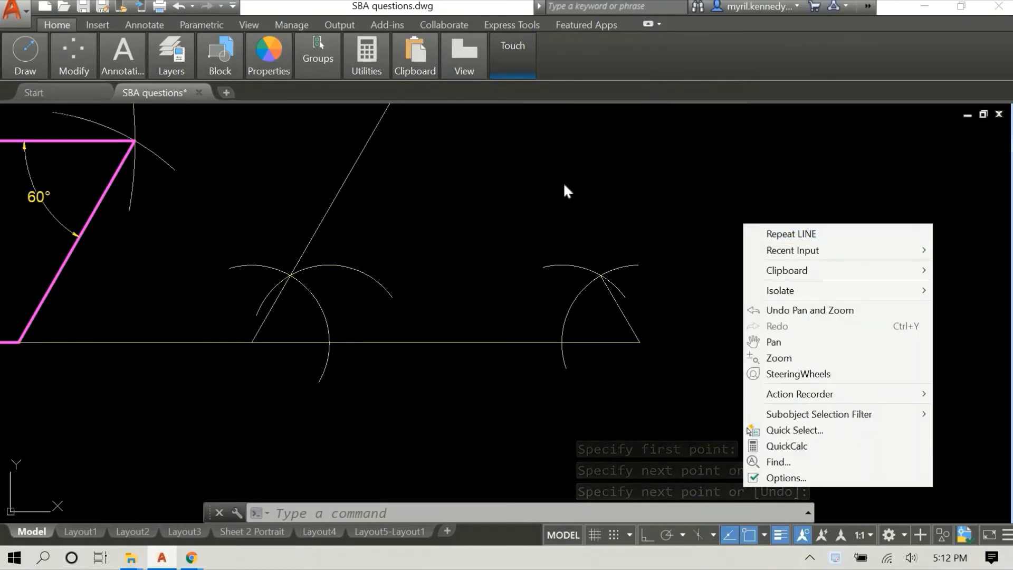
Step: Start a centre-based arc at the new line's top end, then cancel the unfinished attempt
{"action": "left_click", "coordinate": [563, 183]}
{"action": "left_click", "coordinate": [742, 217]}
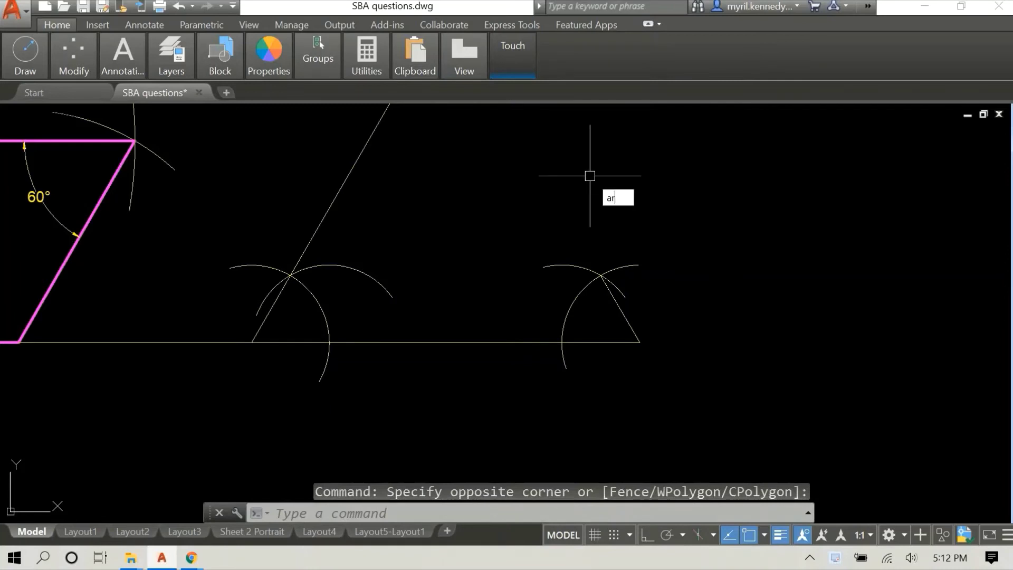
{"action": "key", "text": "Return"}
{"action": "type", "text": "c"}
{"action": "key", "text": "Return"}
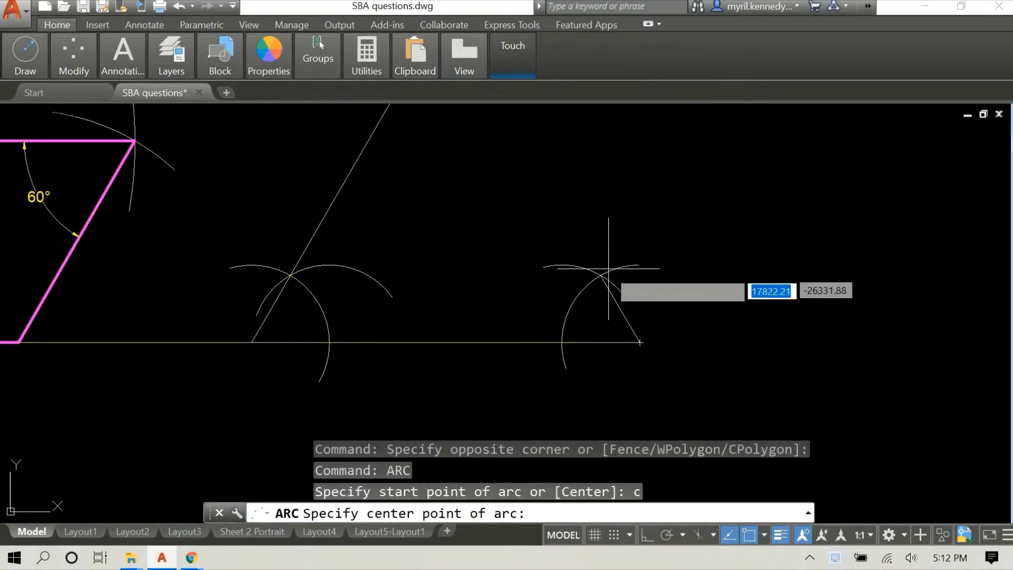
{"action": "scroll", "coordinate": [605, 273], "scroll_direction": "up", "scroll_amount": 5}
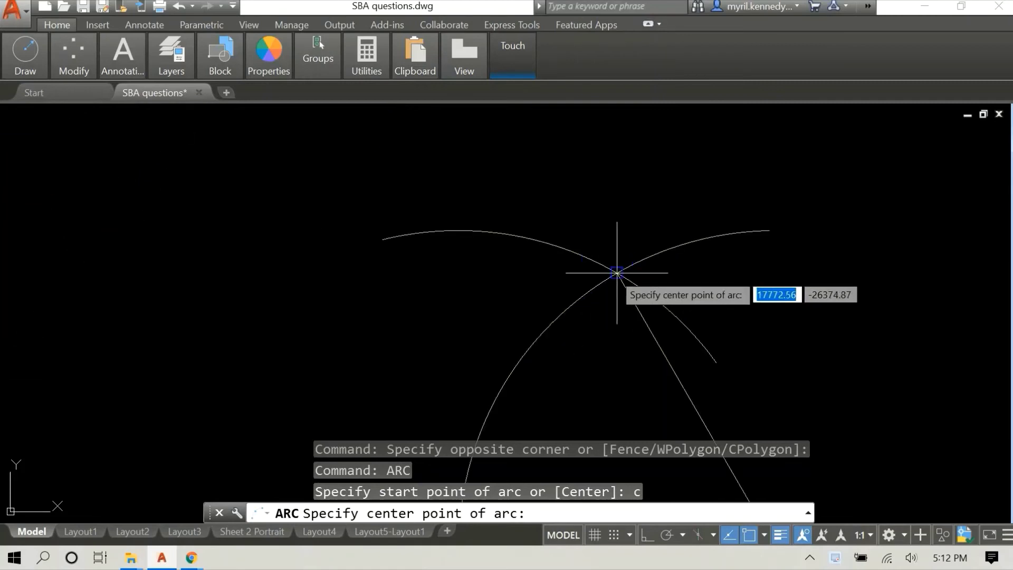
{"action": "left_click", "coordinate": [616, 272]}
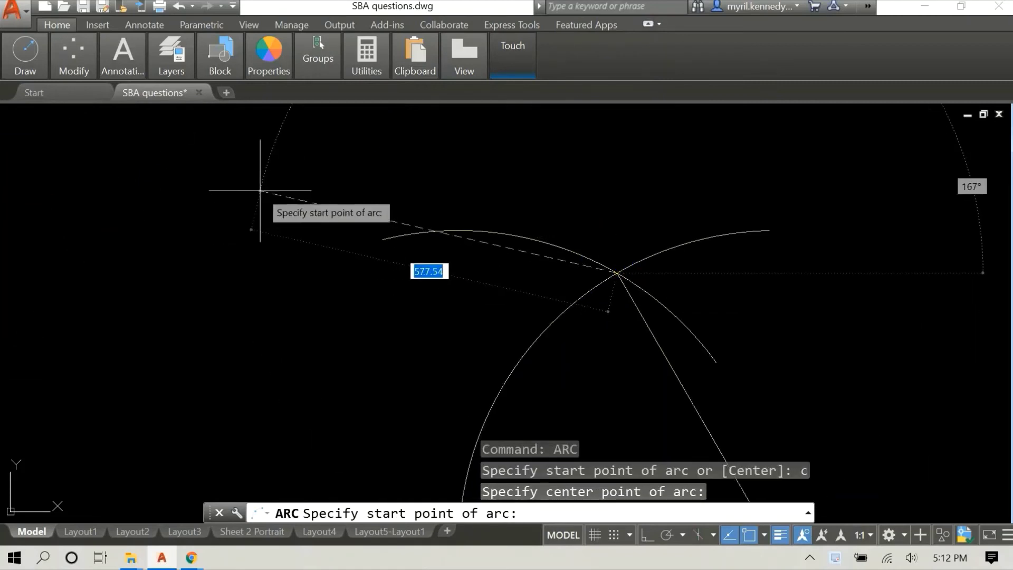
{"action": "scroll", "coordinate": [259, 197], "scroll_direction": "down", "scroll_amount": 4}
{"action": "scroll", "coordinate": [258, 197], "scroll_direction": "down", "scroll_amount": 2}
{"action": "middle_click_drag", "start_coordinate": [258, 196], "coordinate": [393, 283]}
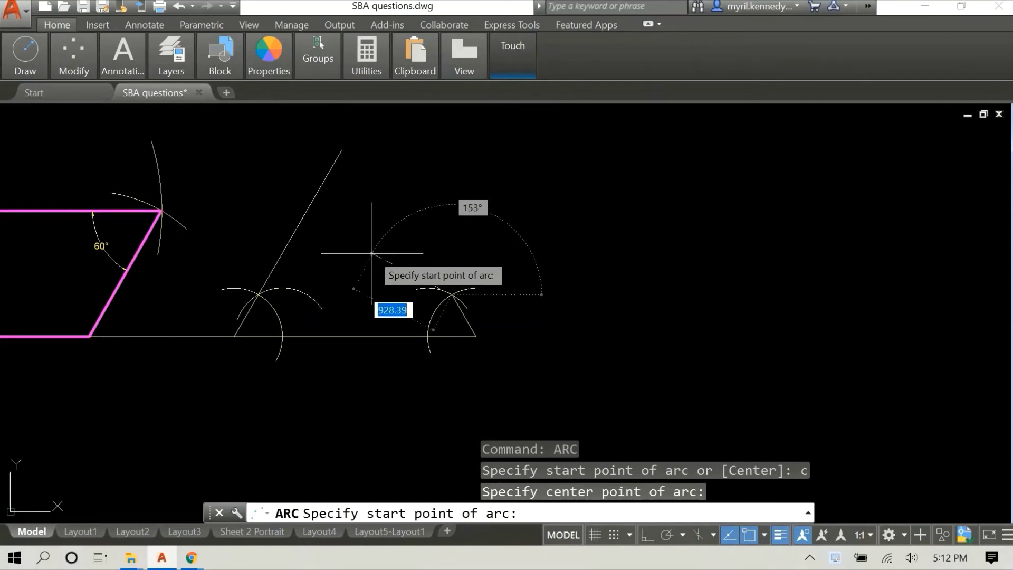
{"action": "key", "text": "Return"}
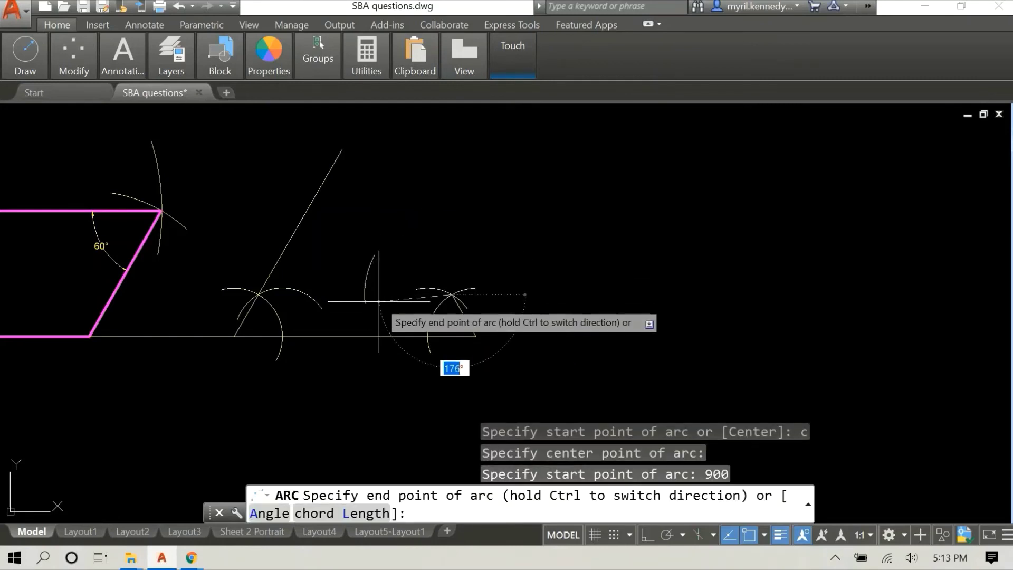
{"action": "key", "text": "Escape"}
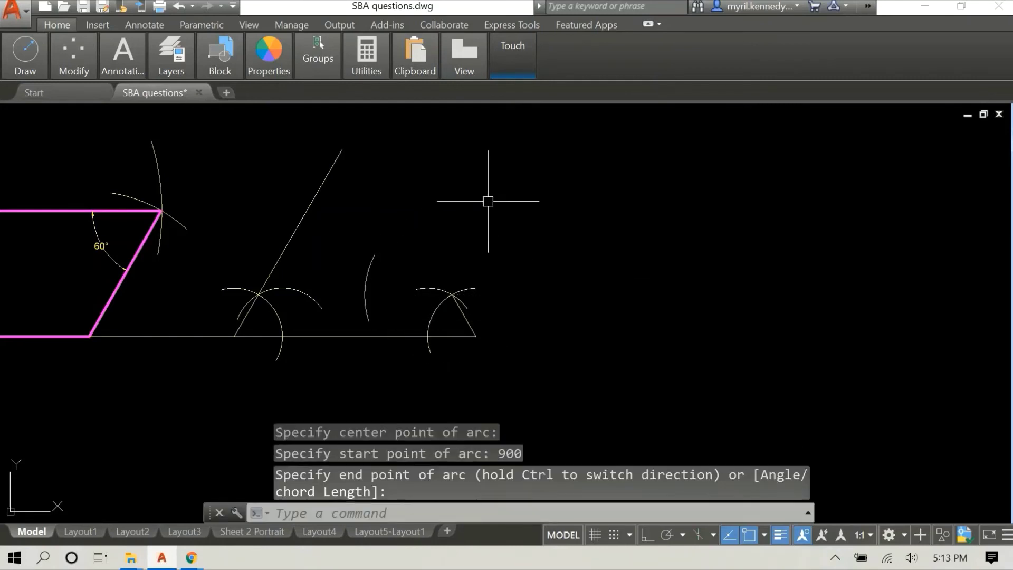
Step: Draw a construction arc of radius 900 from a centre point on the baseline
{"action": "right_click", "coordinate": [490, 201]}
{"action": "left_click", "coordinate": [501, 210]}
{"action": "type", "text": "c"}
{"action": "right_click", "coordinate": [515, 217]}
{"action": "left_click", "coordinate": [525, 219]}
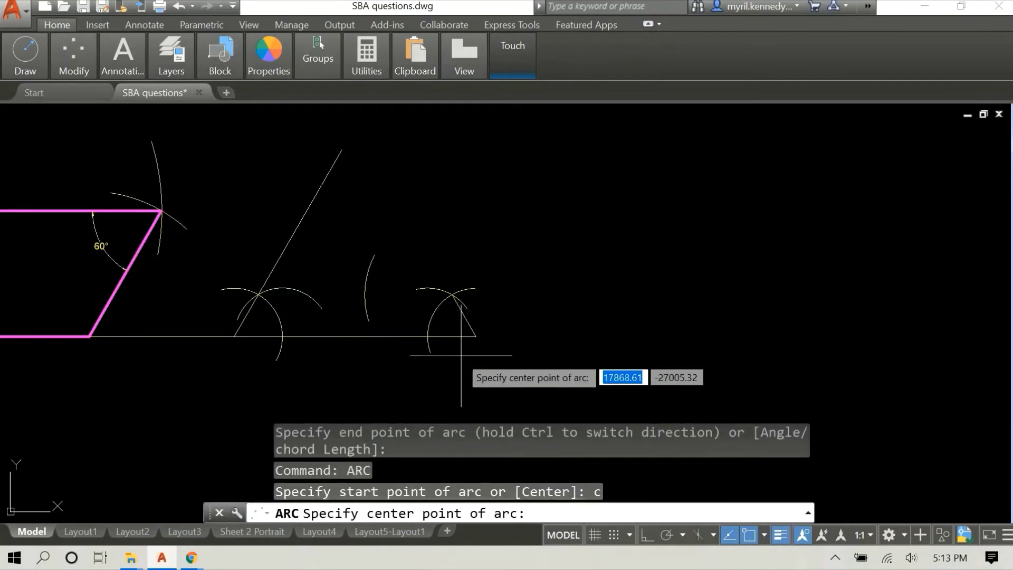
{"action": "left_click", "coordinate": [428, 336]}
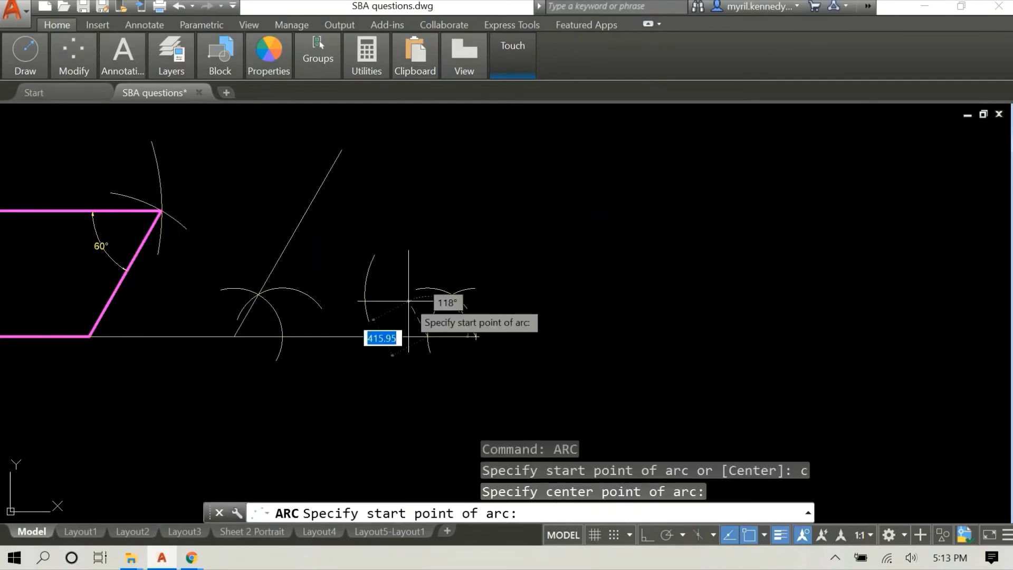
{"action": "type", "text": "900"}
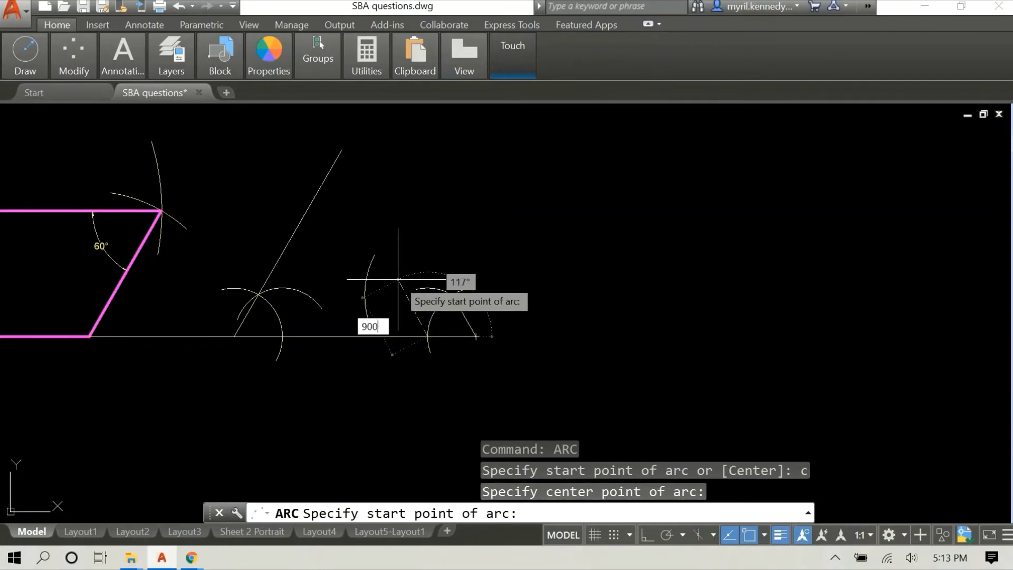
{"action": "key", "text": "Return"}
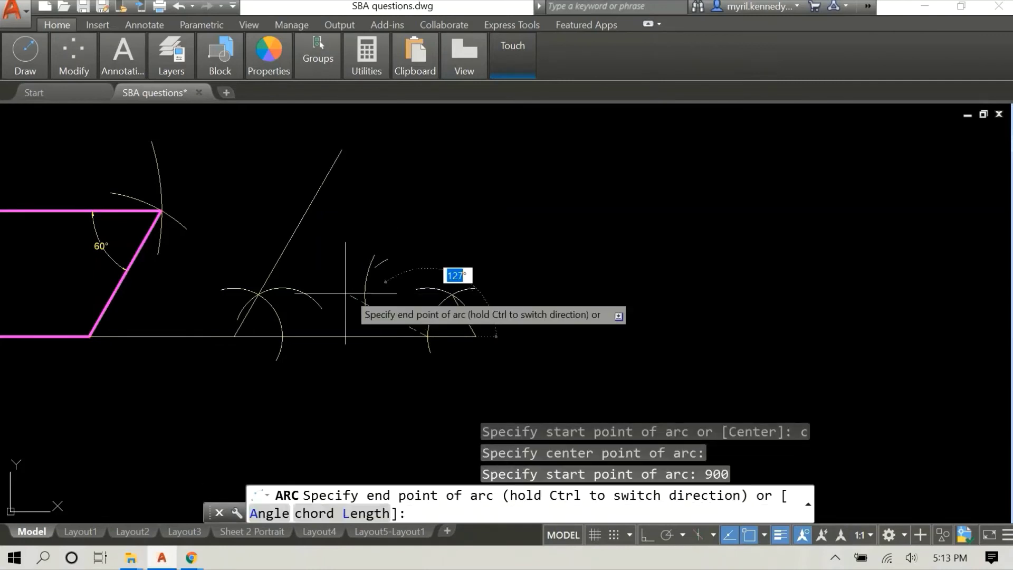
{"action": "key", "text": "Escape"}
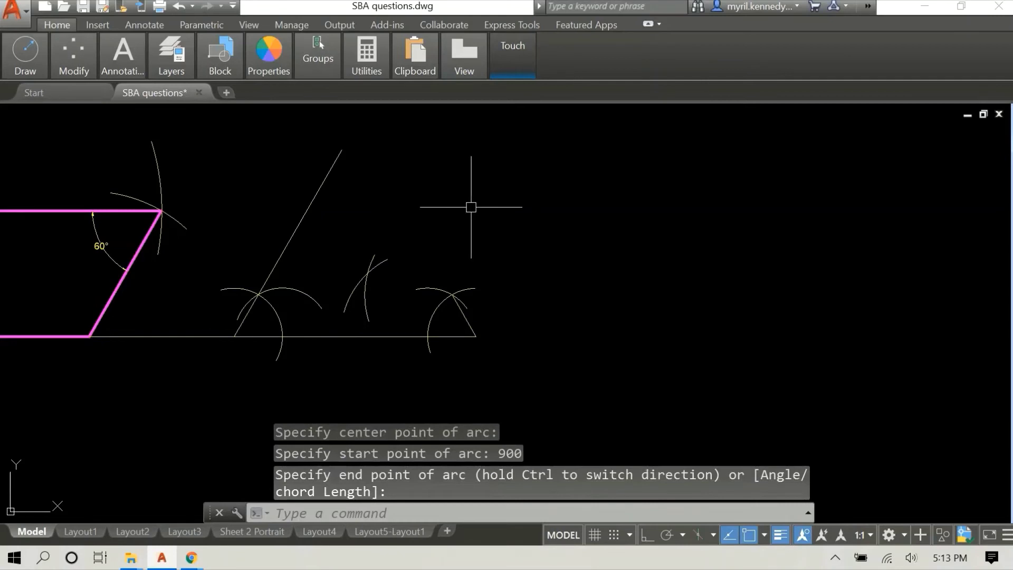
{"action": "right_click", "coordinate": [518, 224]}
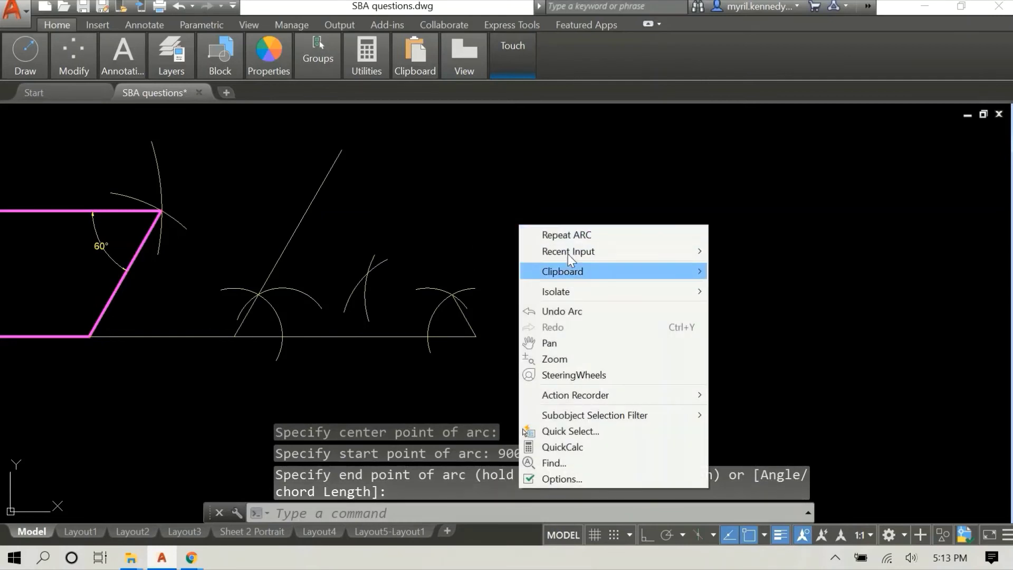
Step: Draw a slanted line from the baseline's right end to the 900-radius arc's crossing with the earlier arc
{"action": "mouse_move", "coordinate": [640, 261]}
{"action": "left_click", "coordinate": [738, 267]}
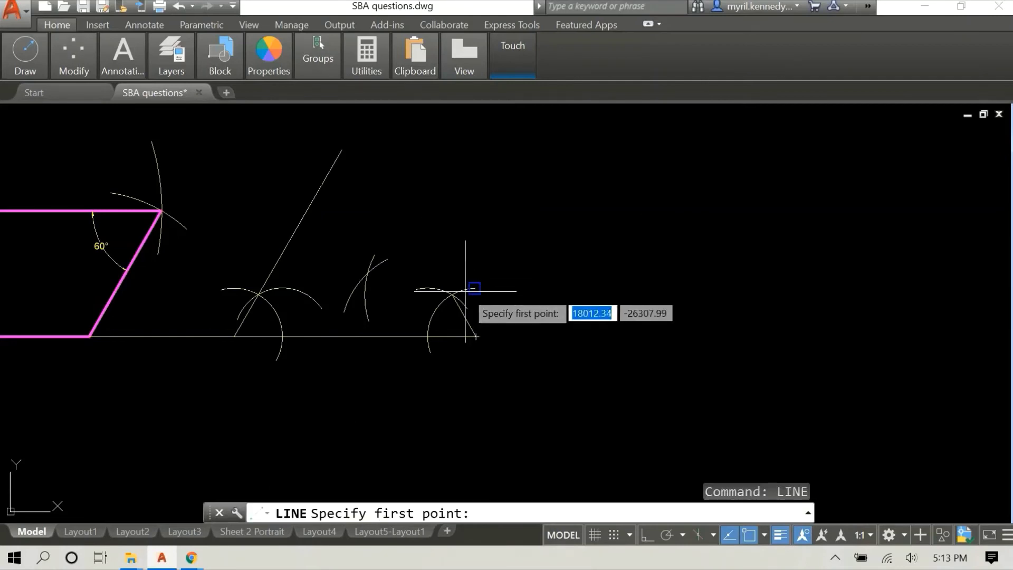
{"action": "left_click", "coordinate": [475, 336]}
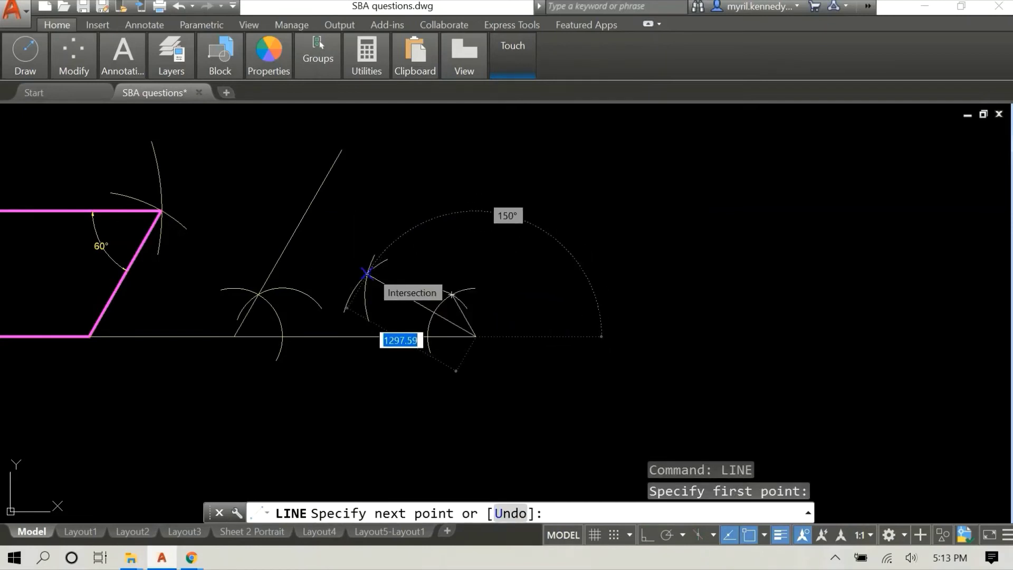
{"action": "left_click", "coordinate": [367, 274]}
{"action": "right_click", "coordinate": [505, 235]}
{"action": "left_click", "coordinate": [539, 244]}
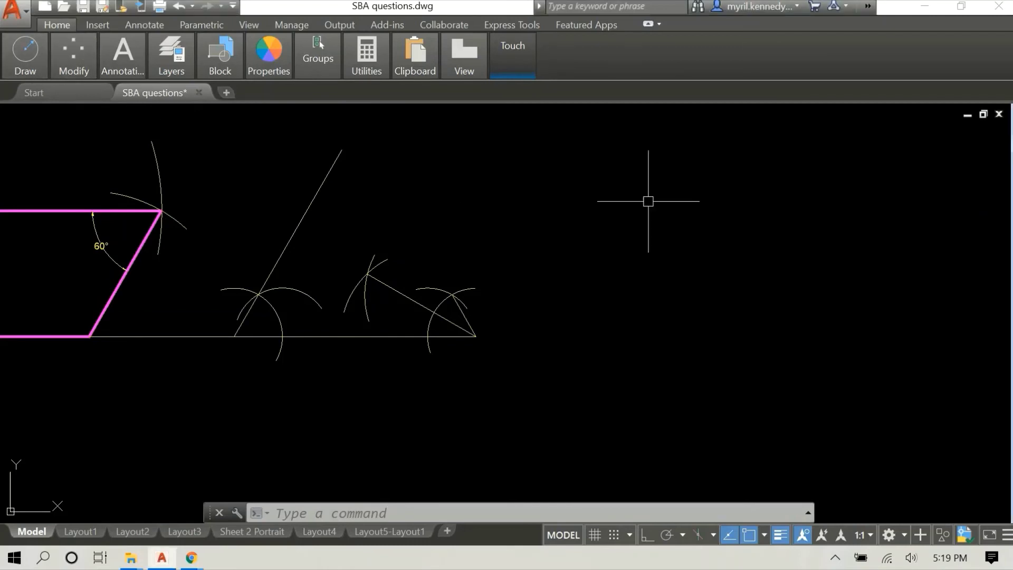
Step: Draw a temporary helper line across the long slanted line
{"action": "type", "text": "e"}
{"action": "key", "text": "Return"}
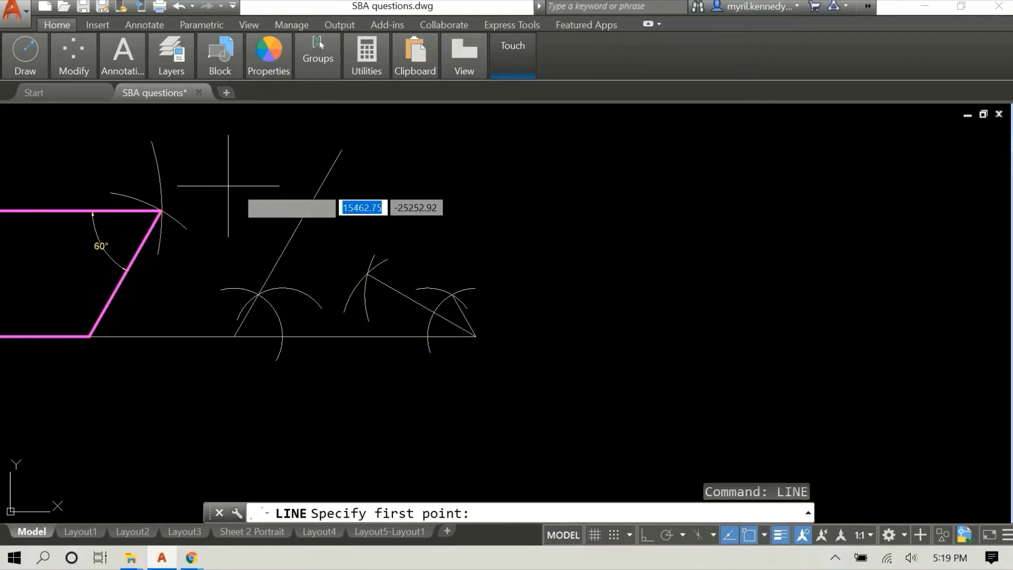
{"action": "left_click", "coordinate": [239, 186]}
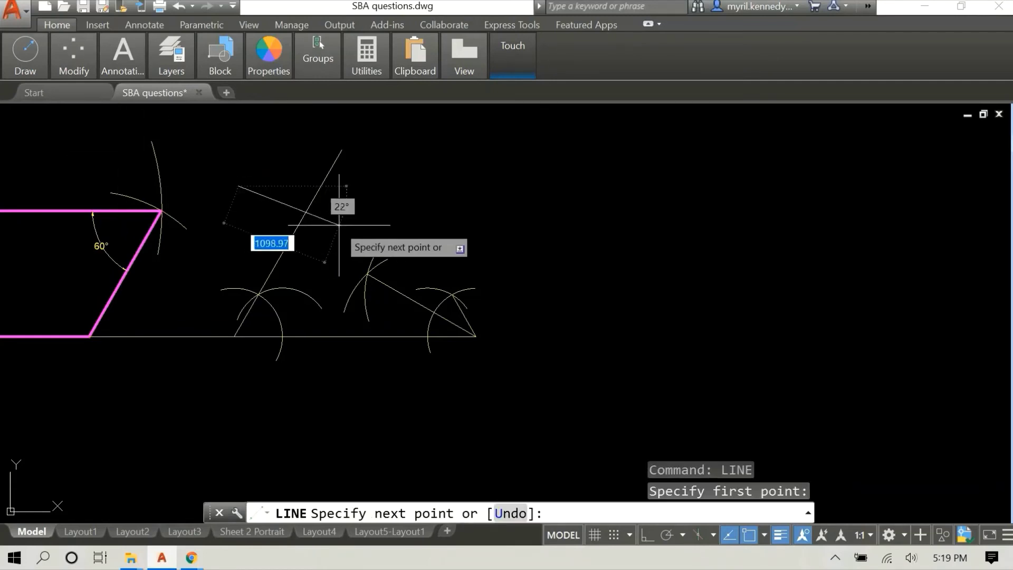
{"action": "left_click", "coordinate": [344, 225]}
{"action": "right_click", "coordinate": [436, 174]}
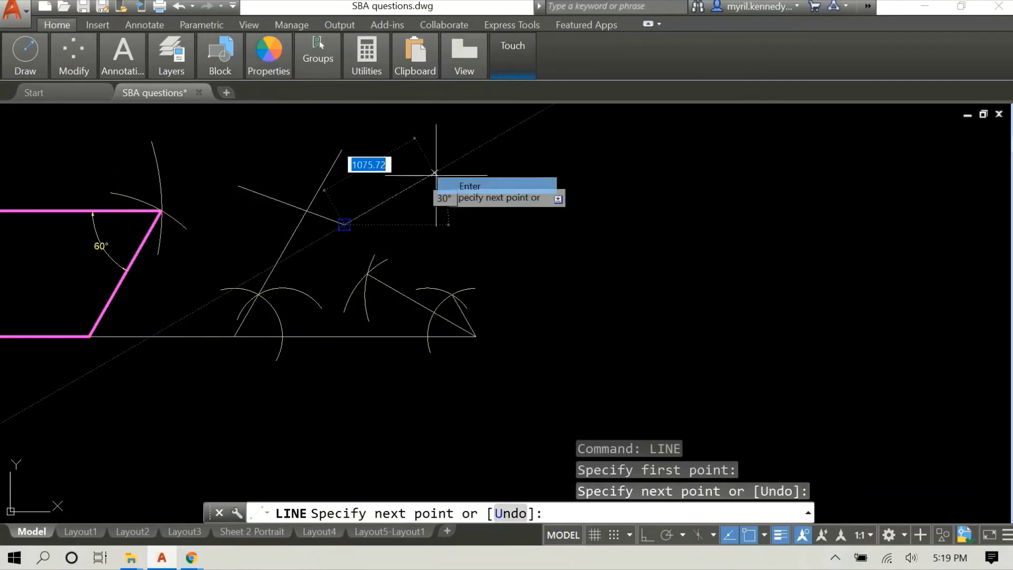
{"action": "left_click", "coordinate": [475, 186]}
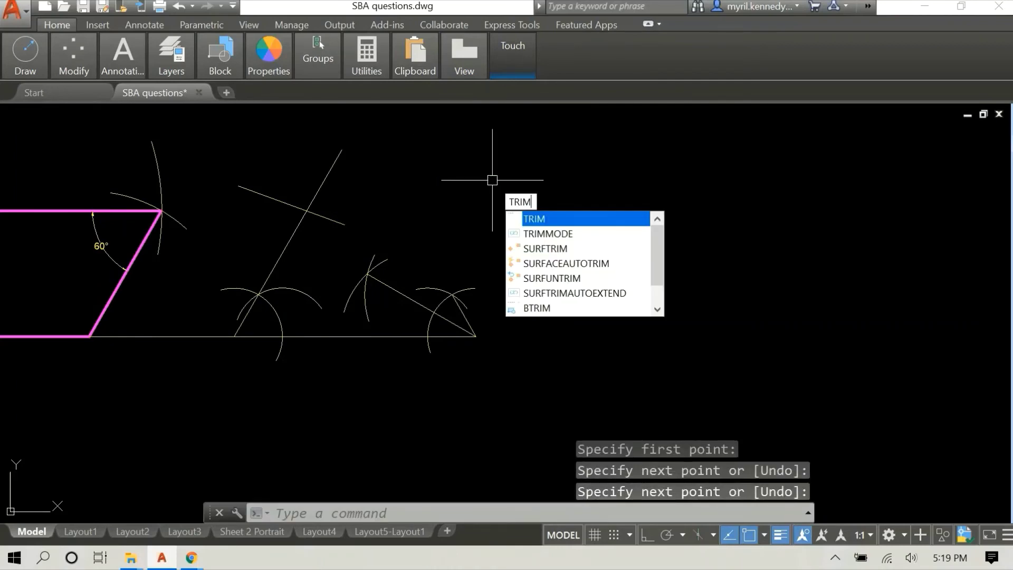
Step: Trim the slanted line's top at the helper line, then delete the helper
{"action": "key", "text": "Return"}
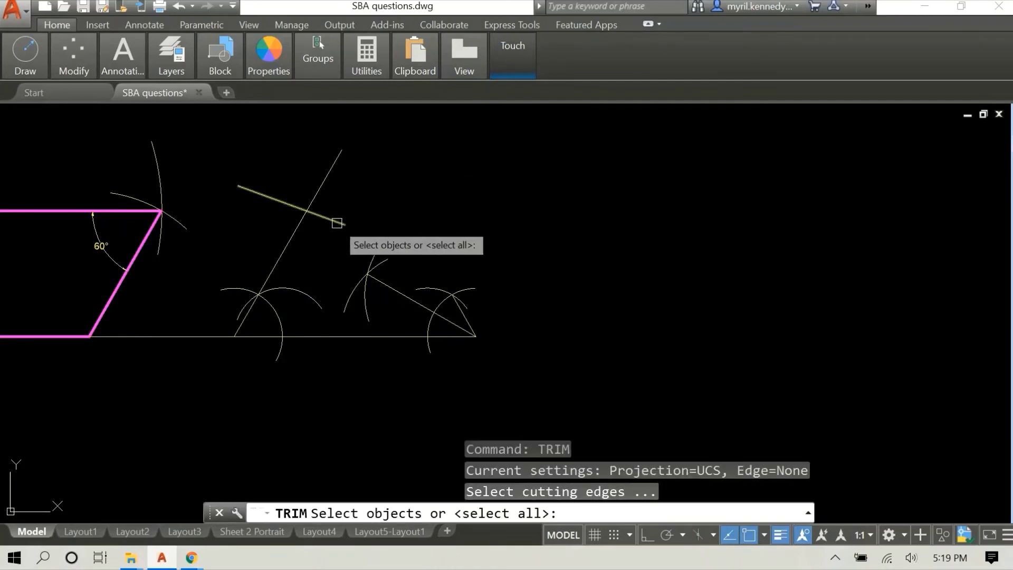
{"action": "left_click", "coordinate": [339, 222]}
{"action": "key", "text": "Return"}
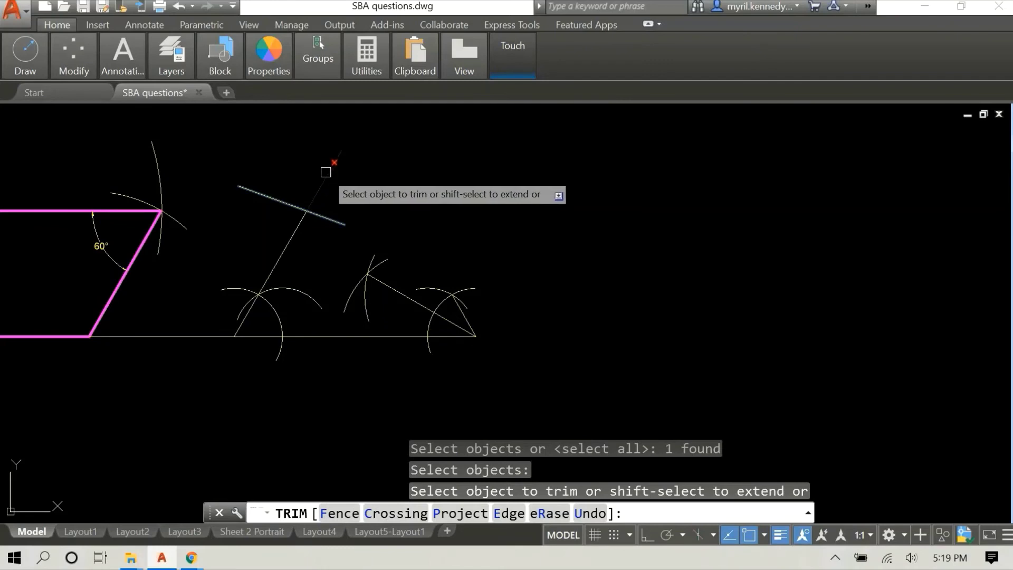
{"action": "left_click", "coordinate": [328, 172]}
{"action": "right_click", "coordinate": [321, 167]}
{"action": "left_click", "coordinate": [348, 179]}
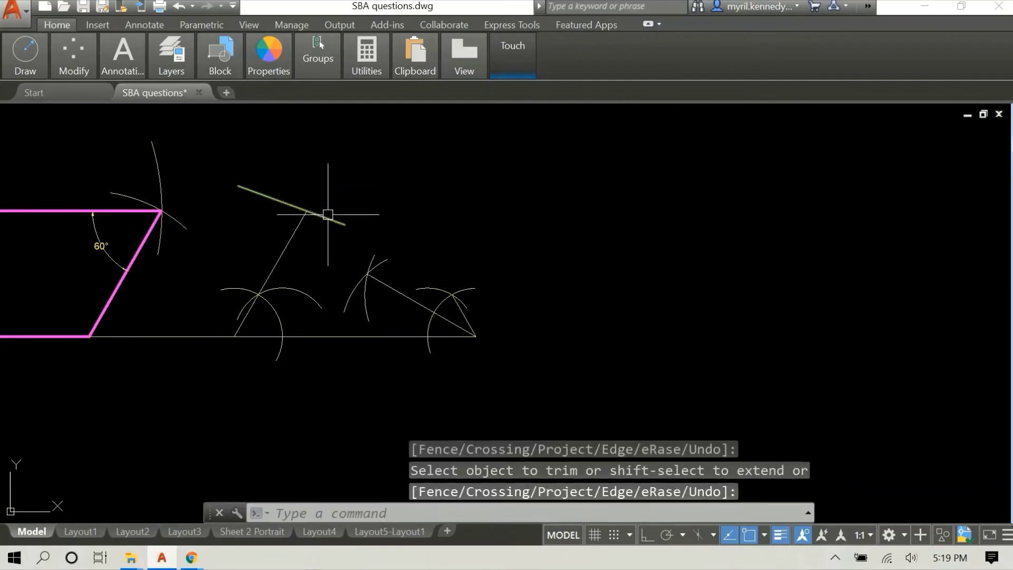
{"action": "left_click", "coordinate": [330, 218]}
{"action": "key", "text": "Delete"}
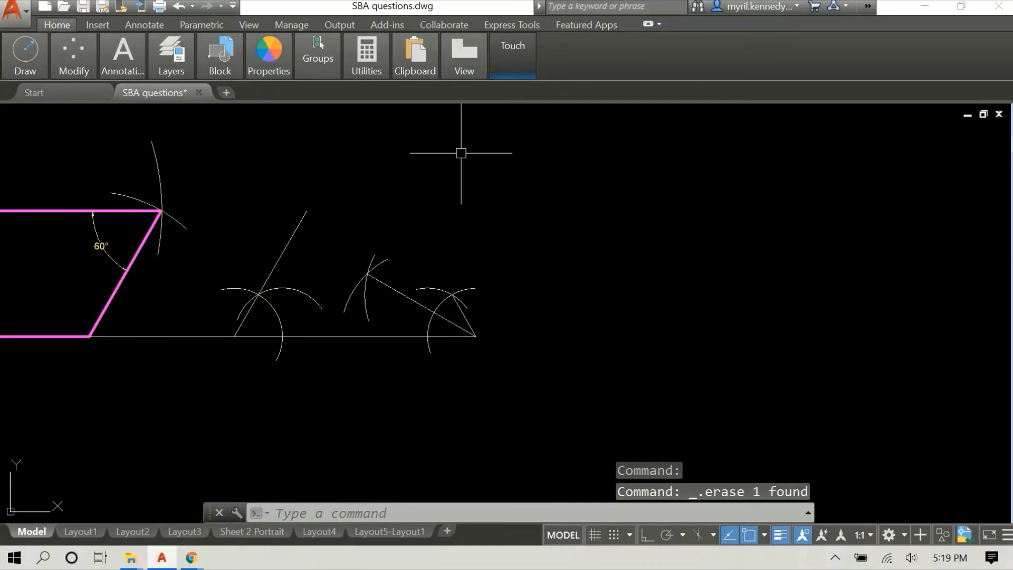
Step: Attempt another trim using all lines as cutting edges, then cancel it
{"action": "right_click", "coordinate": [448, 159]}
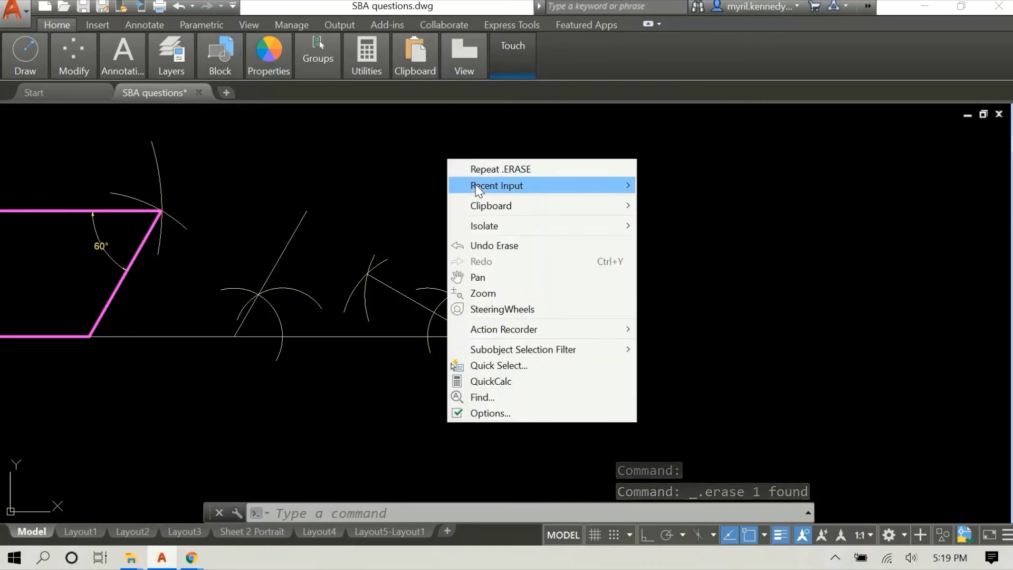
{"action": "mouse_move", "coordinate": [607, 185]}
{"action": "left_click", "coordinate": [724, 203]}
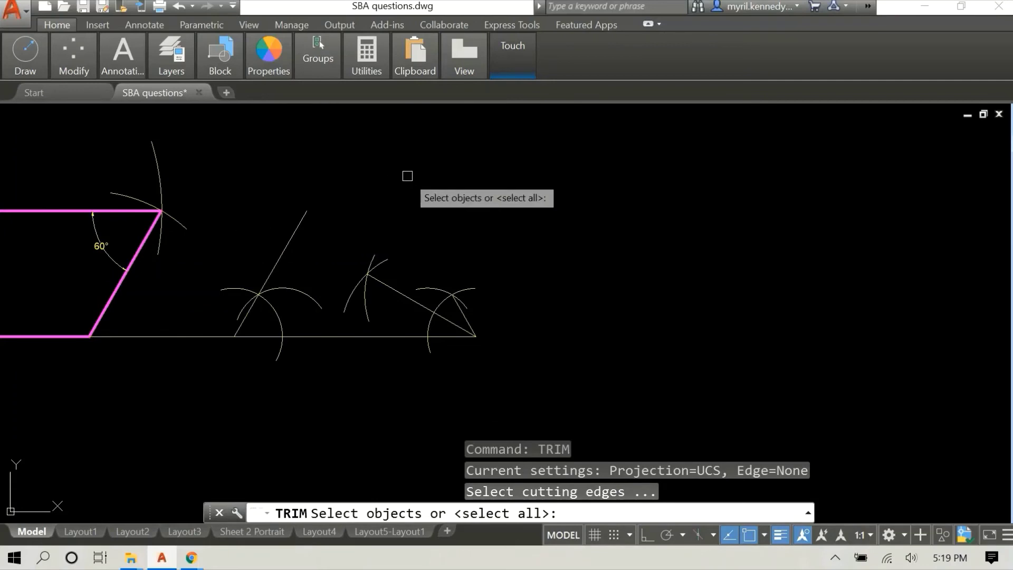
{"action": "key", "text": "Return"}
{"action": "left_click", "coordinate": [459, 178]}
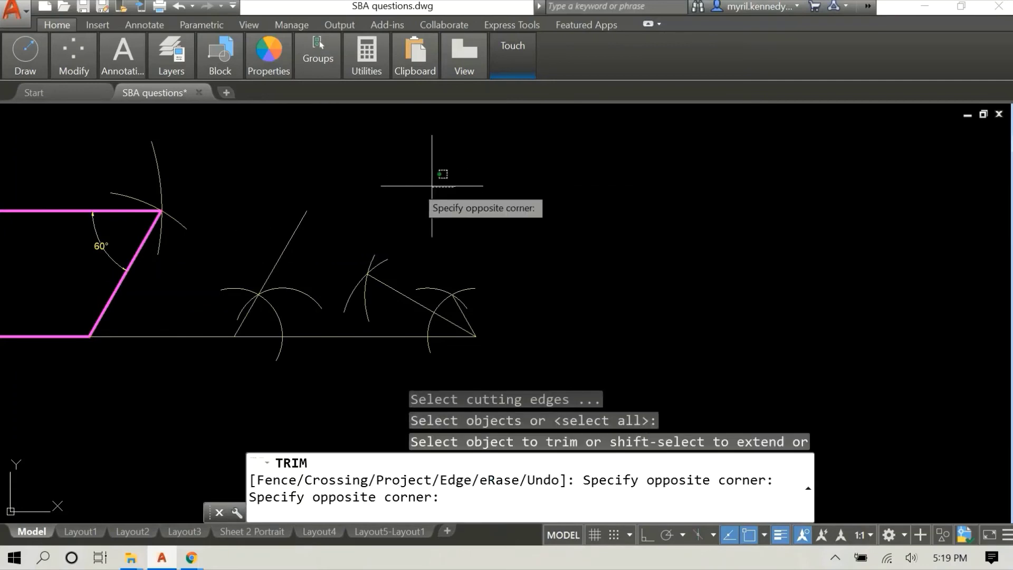
{"action": "left_click", "coordinate": [414, 179]}
{"action": "right_click", "coordinate": [420, 182]}
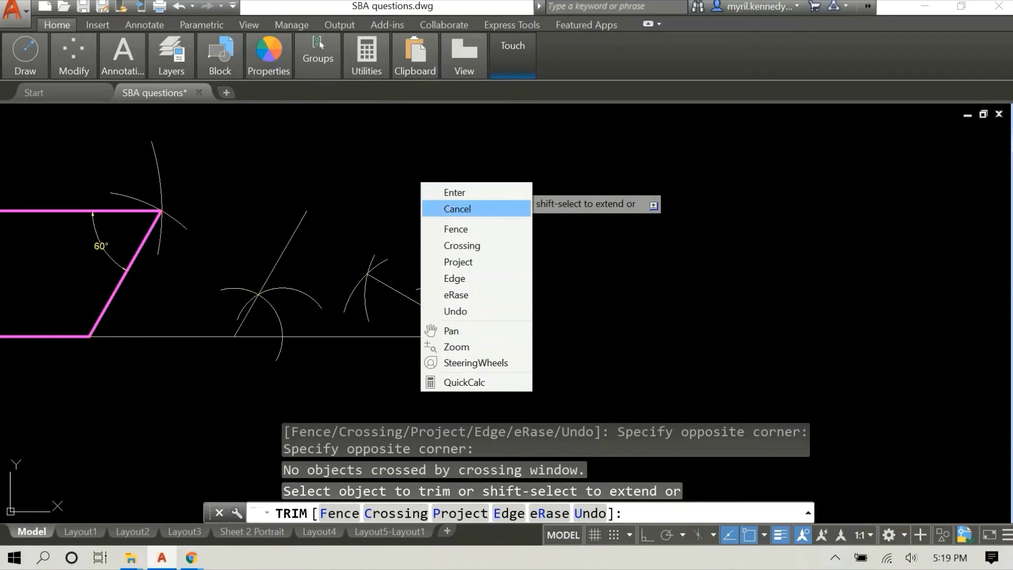
{"action": "left_click", "coordinate": [457, 209]}
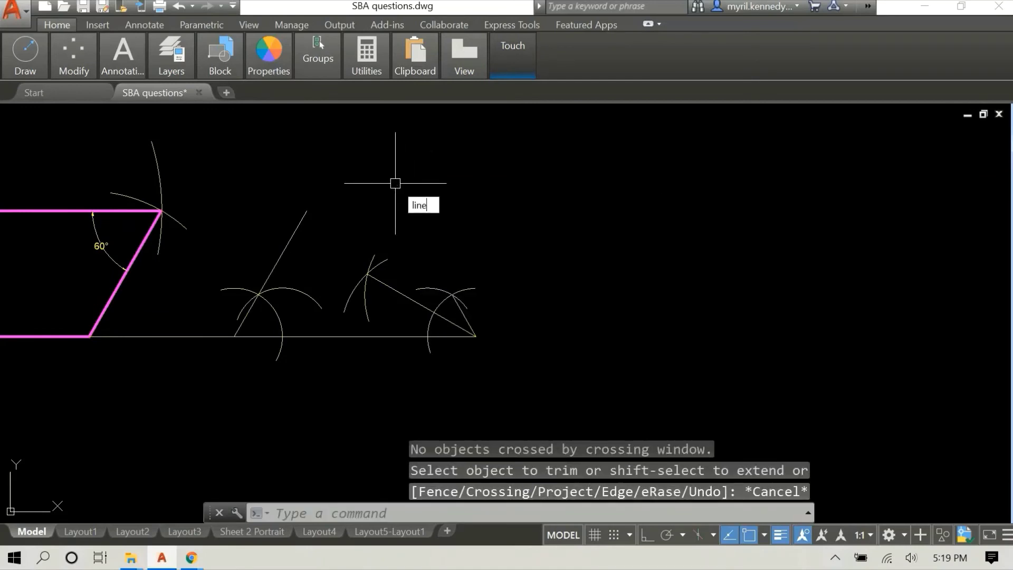
Step: Draw a short horizontal line across the slanted line further down
{"action": "key", "text": "Return"}
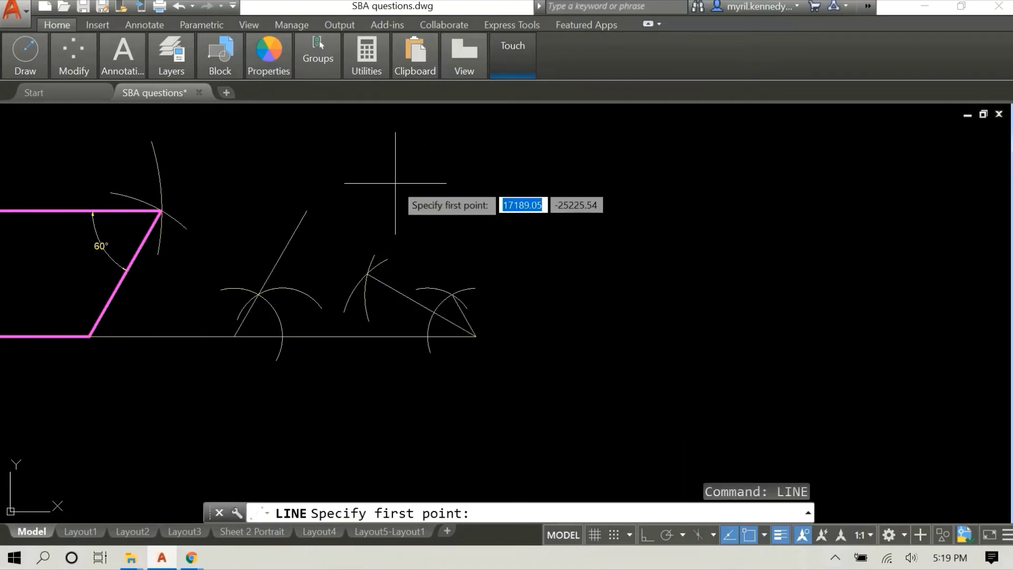
{"action": "left_click", "coordinate": [254, 248]}
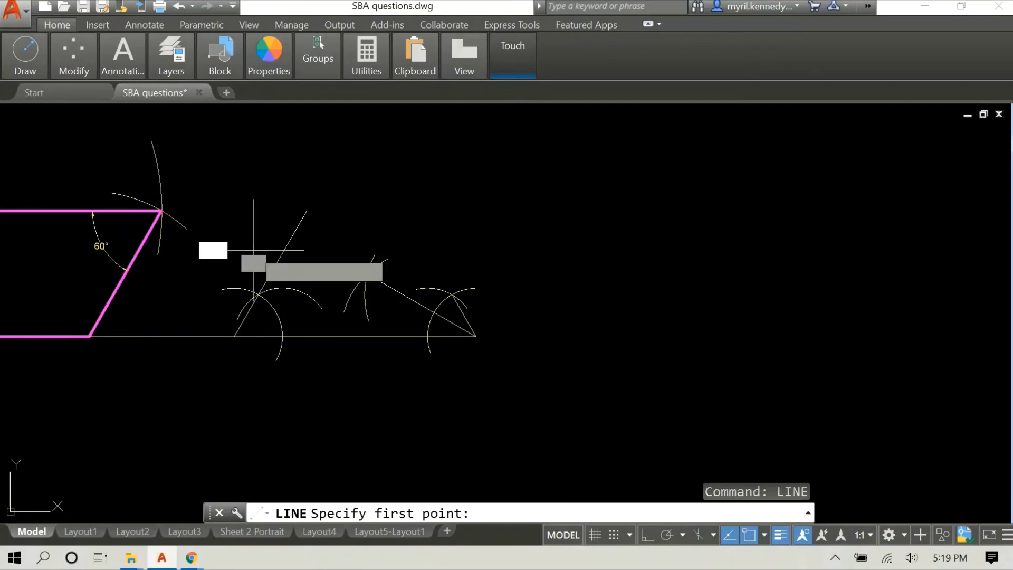
{"action": "left_click", "coordinate": [316, 247]}
{"action": "right_click", "coordinate": [442, 174]}
{"action": "left_click", "coordinate": [465, 180]}
Step: Trim the slanted line above the horizontal line, then delete the horizontal line
{"action": "key", "text": "Return"}
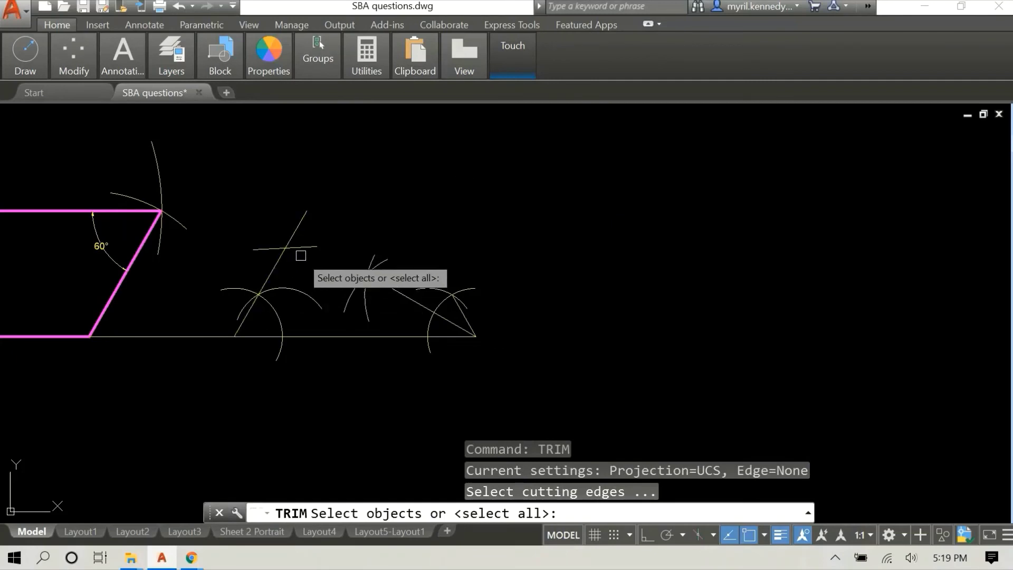
{"action": "left_click", "coordinate": [306, 248]}
{"action": "key", "text": "Return"}
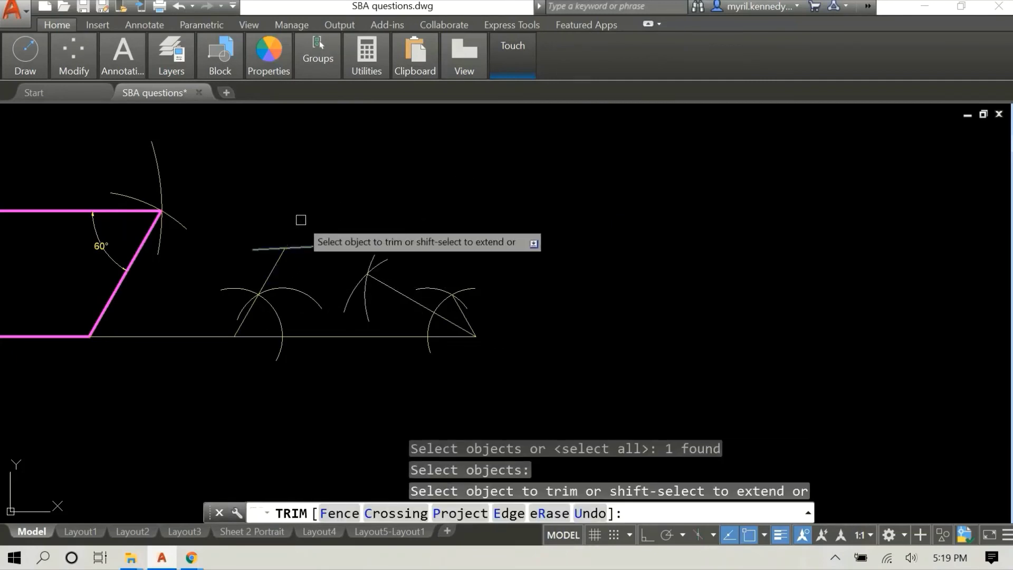
{"action": "left_click", "coordinate": [301, 219]}
{"action": "right_click", "coordinate": [354, 199]}
{"action": "left_click", "coordinate": [370, 205]}
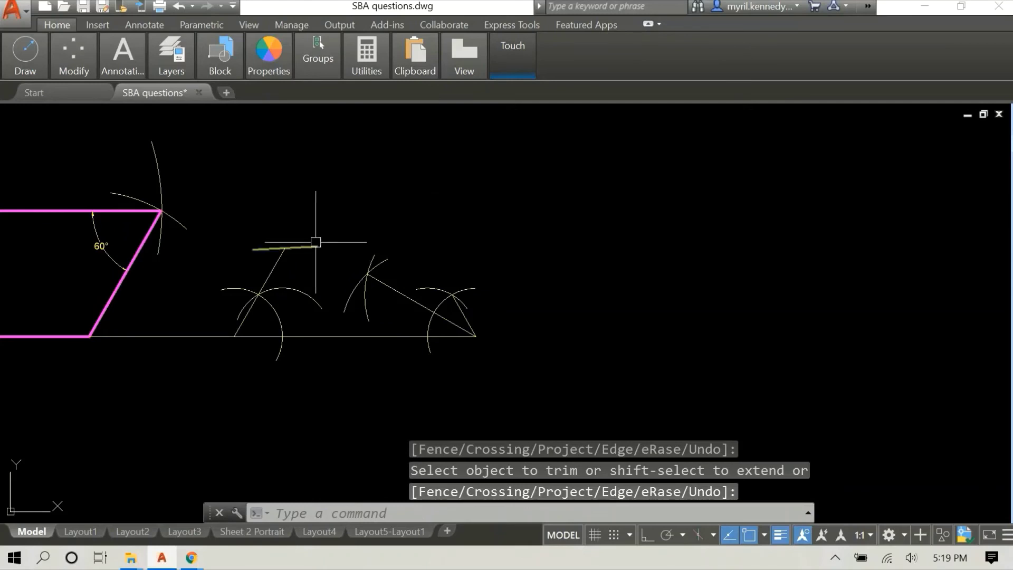
{"action": "left_click", "coordinate": [316, 247]}
{"action": "mouse_move", "coordinate": [316, 247]}
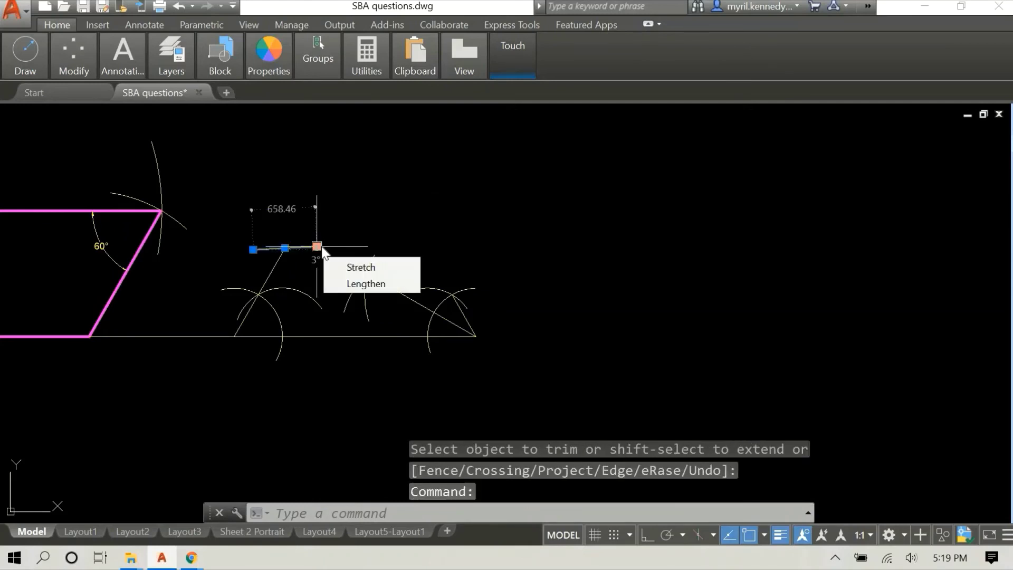
{"action": "key", "text": "Delete"}
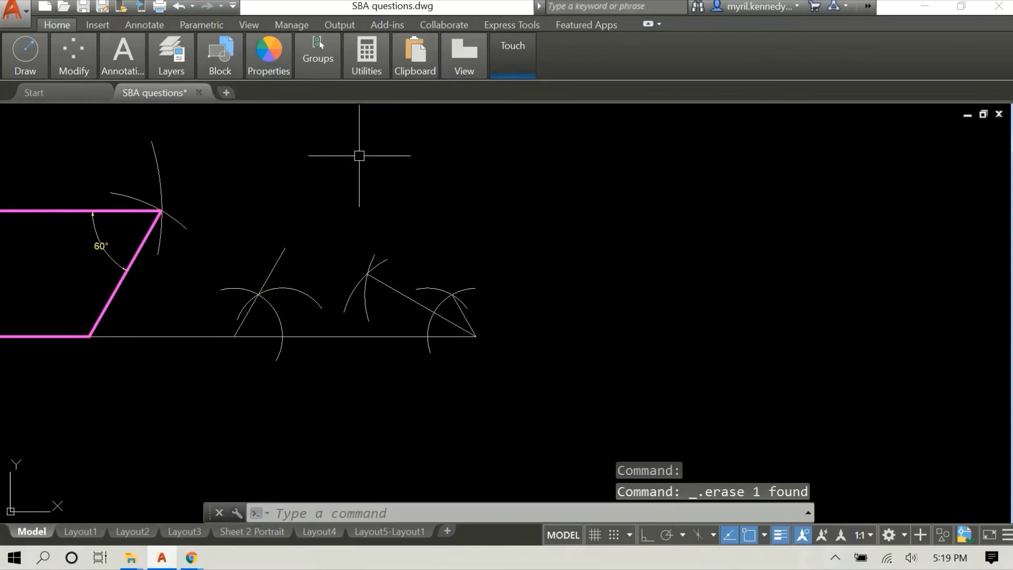
Step: Draw the trapezoid's top edge between the two arc intersections
{"action": "type", "text": "l"}
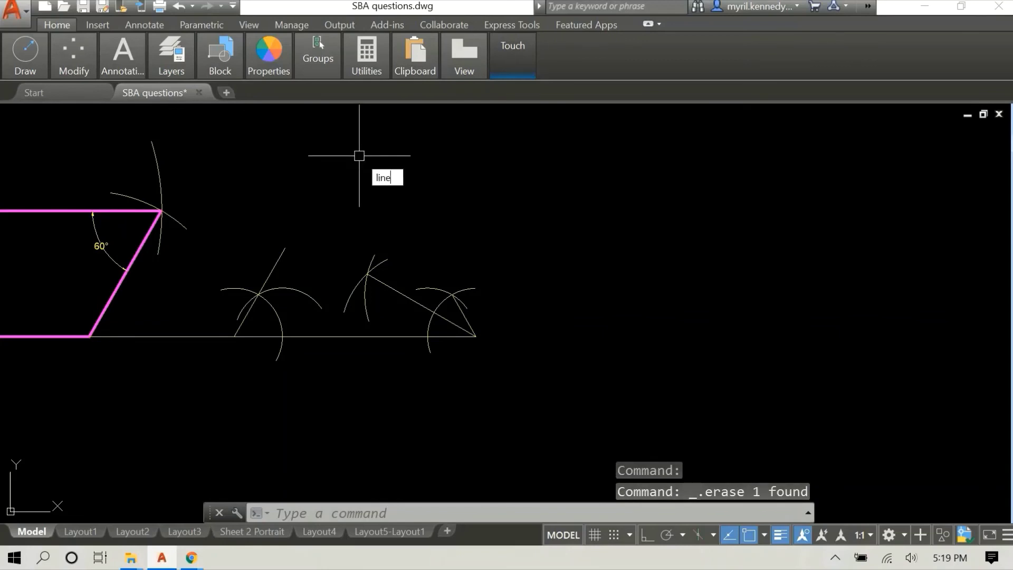
{"action": "type", "text": "ine"}
{"action": "key", "text": "Return"}
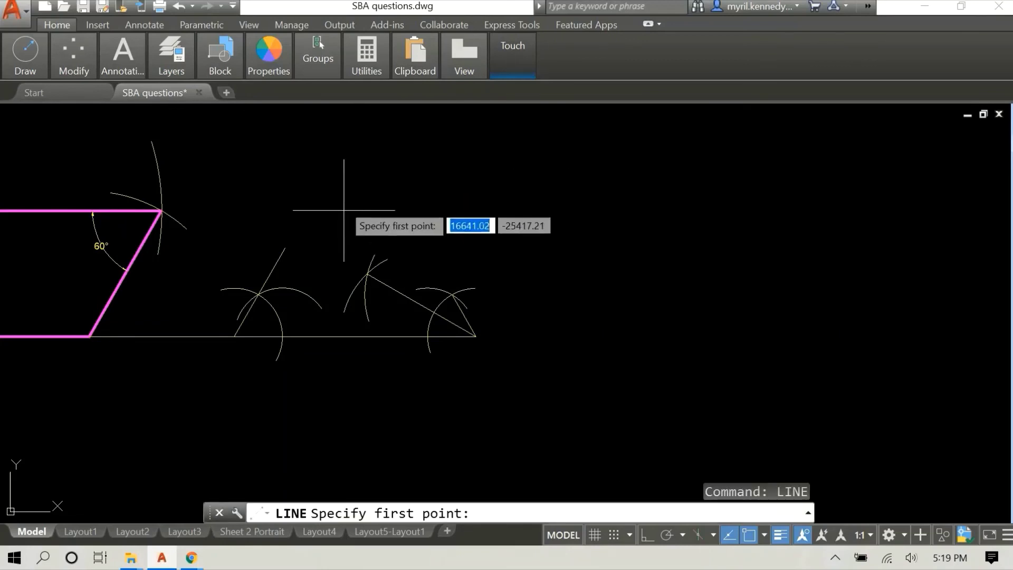
{"action": "left_click", "coordinate": [367, 273]}
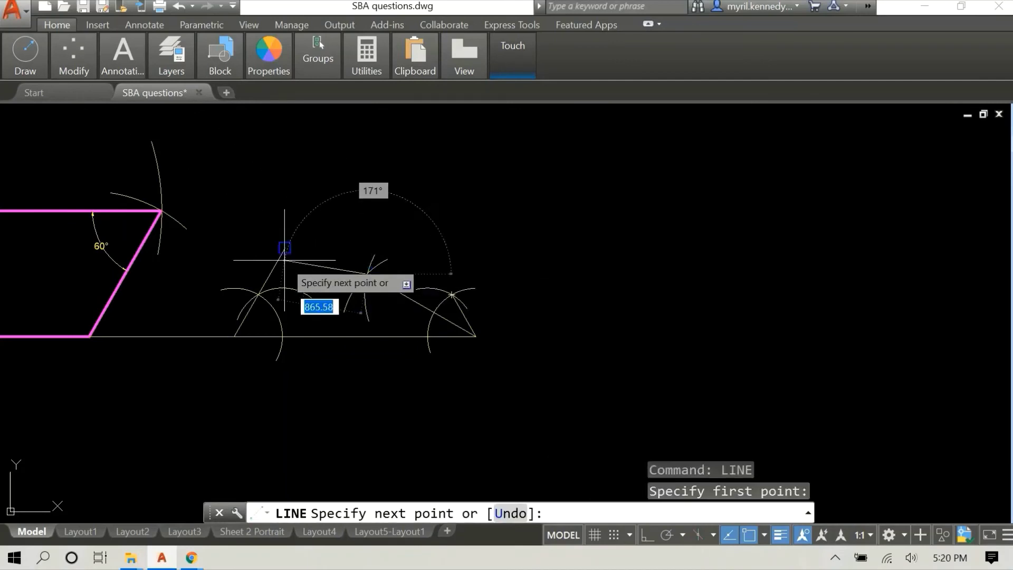
{"action": "left_click", "coordinate": [285, 248]}
{"action": "right_click", "coordinate": [366, 182]}
{"action": "left_click", "coordinate": [377, 188]}
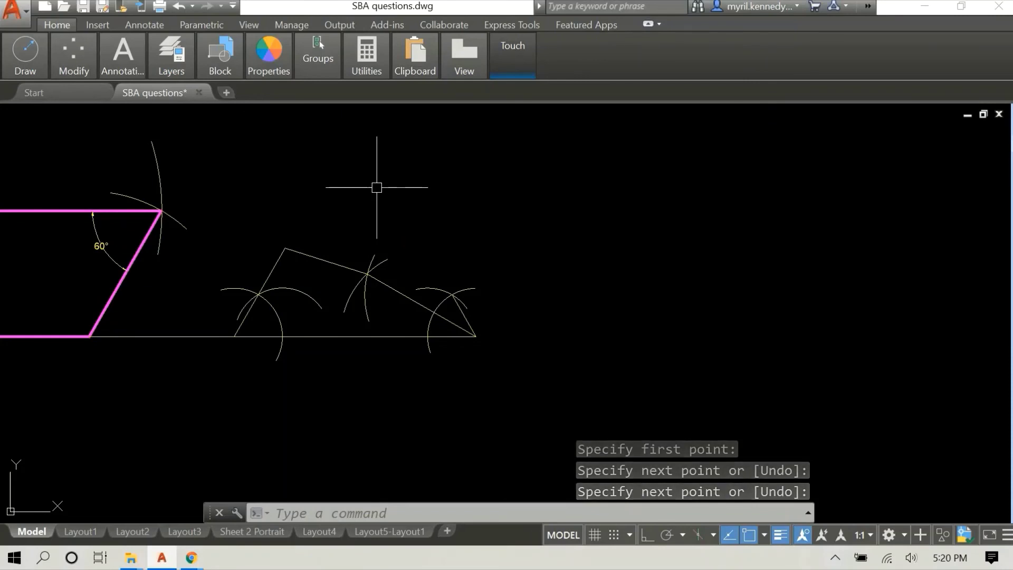
Step: Select the trapezoid's four edges: top, left side, base and right side
{"action": "left_click", "coordinate": [324, 260]}
{"action": "left_click", "coordinate": [276, 267]}
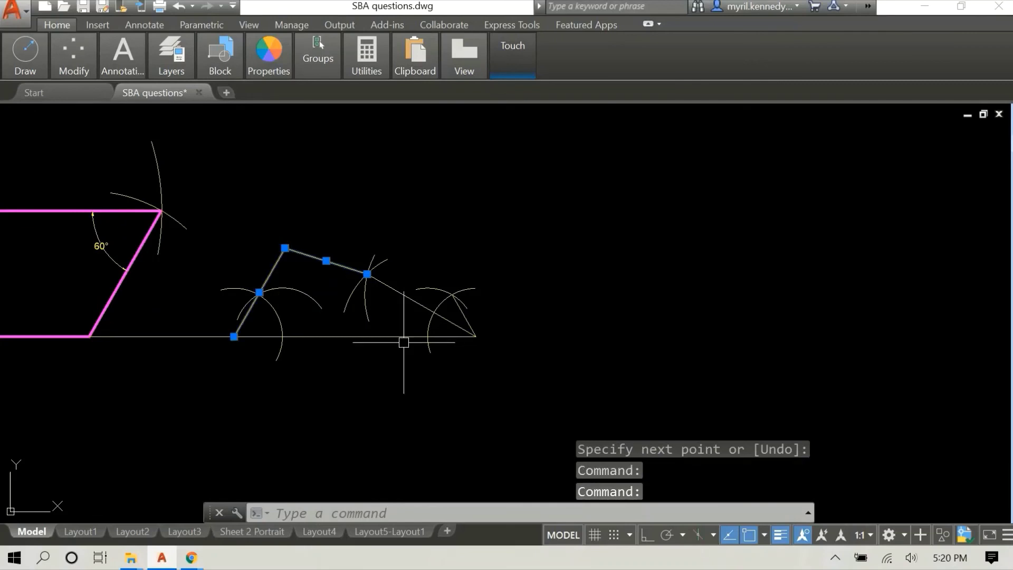
{"action": "left_click", "coordinate": [403, 337]}
{"action": "left_click", "coordinate": [417, 301]}
Step: Move the selected trapezoid edges onto the outline layer so they show pink
{"action": "mouse_move", "coordinate": [169, 62]}
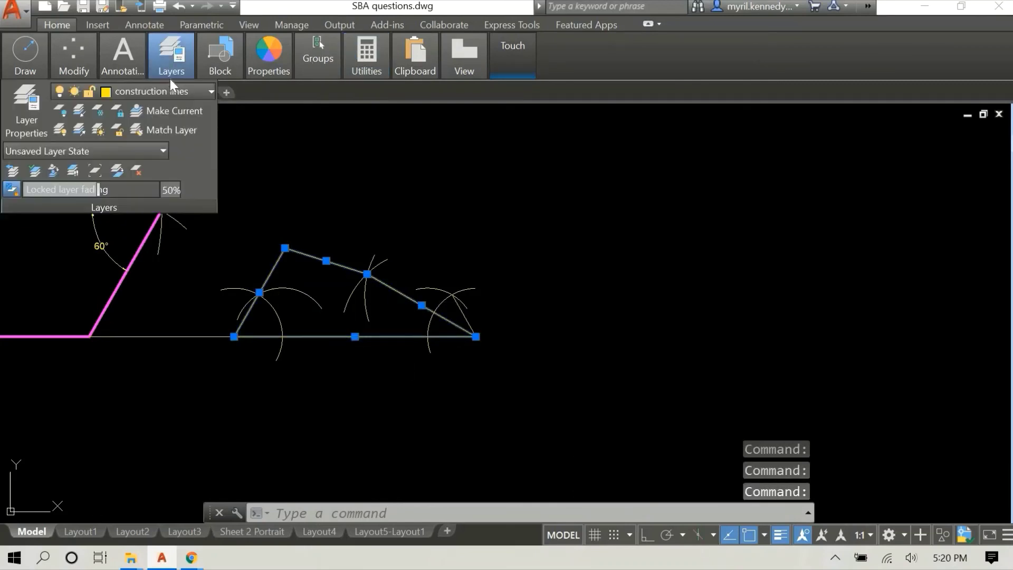
{"action": "left_click", "coordinate": [169, 90]}
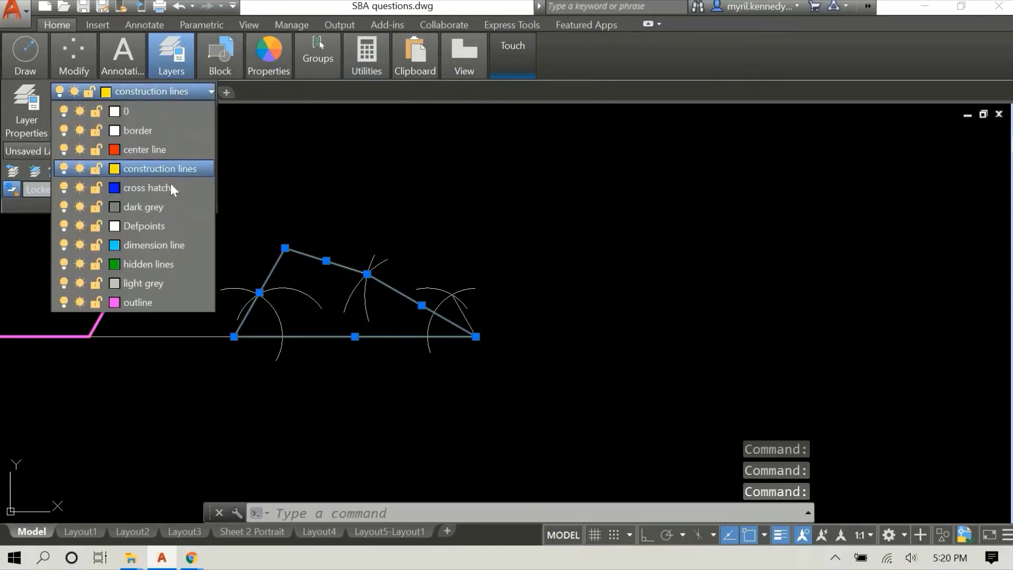
{"action": "left_click", "coordinate": [151, 305]}
{"action": "key", "text": "Escape"}
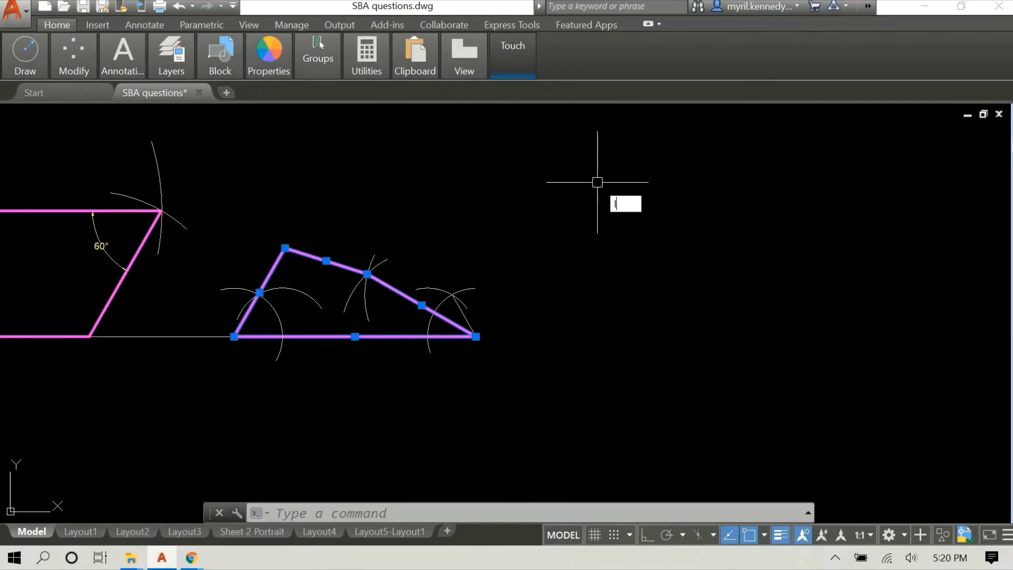
Step: Cancel an unwanted line and pan the view to show the 60° angle
{"action": "key", "text": "Return"}
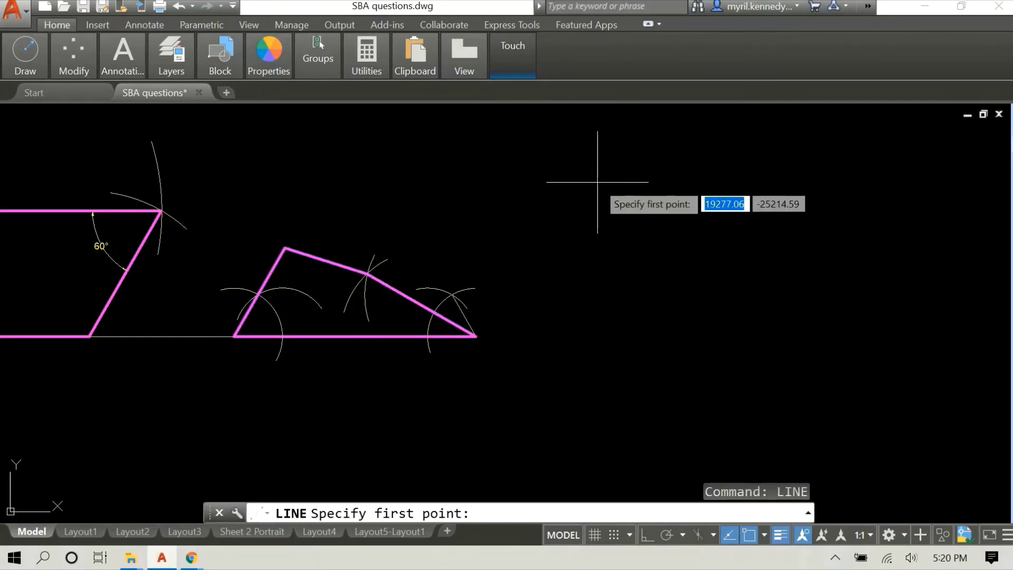
{"action": "key", "text": "Return"}
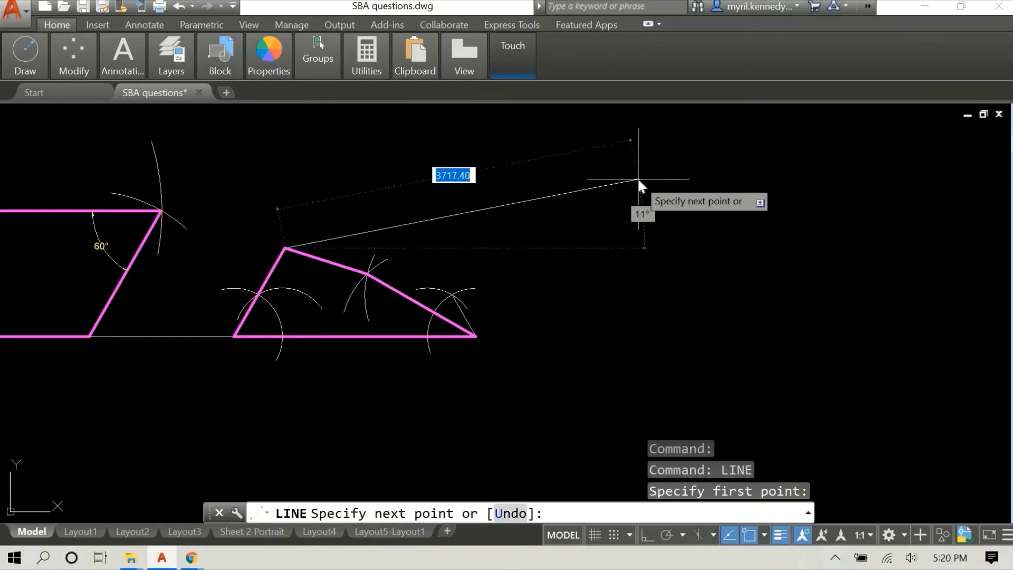
{"action": "right_click", "coordinate": [640, 182]}
{"action": "left_click", "coordinate": [650, 205]}
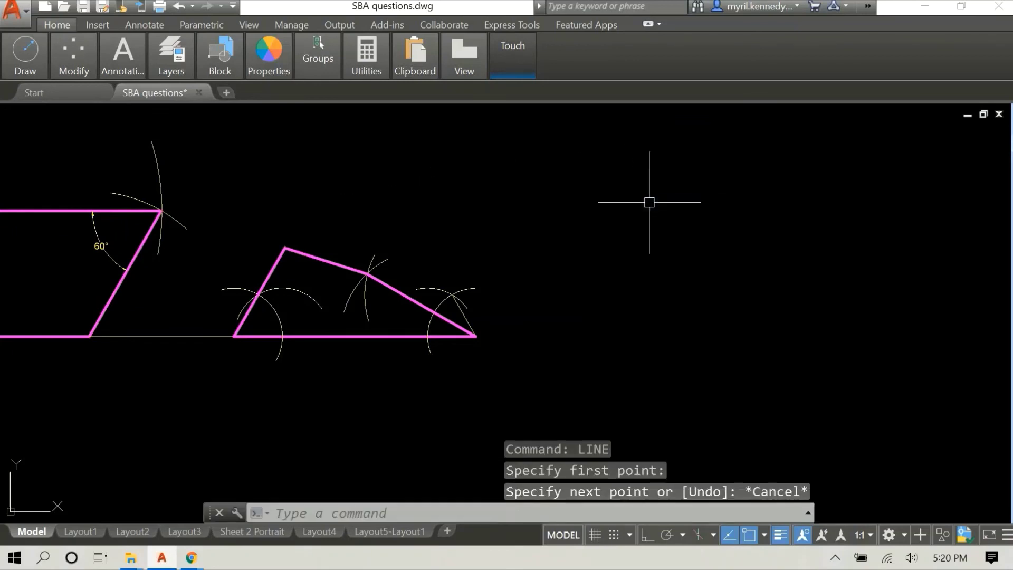
{"action": "scroll", "coordinate": [274, 239], "scroll_direction": "up", "scroll_amount": 2}
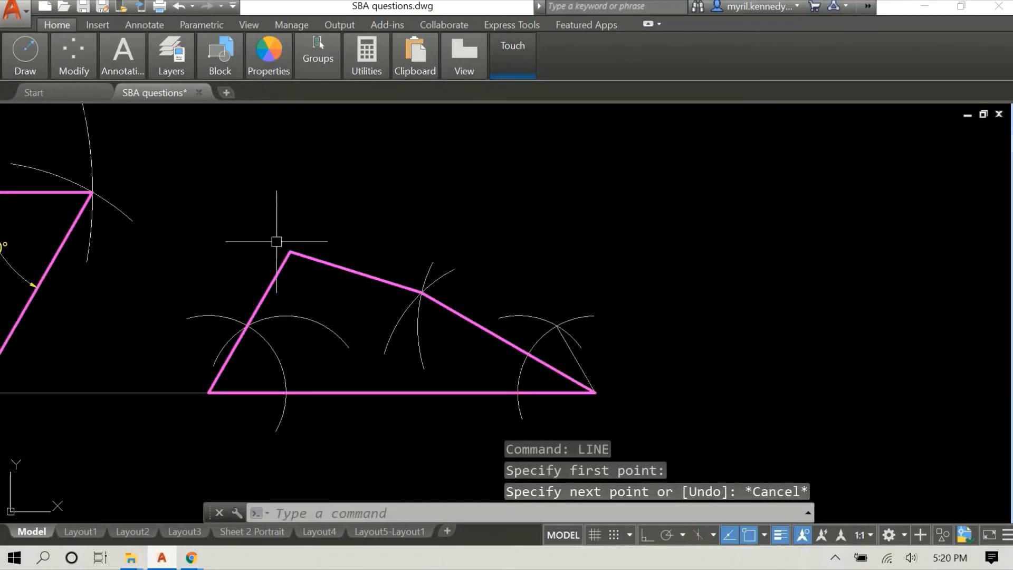
{"action": "middle_click_drag", "start_coordinate": [355, 262], "coordinate": [484, 174]}
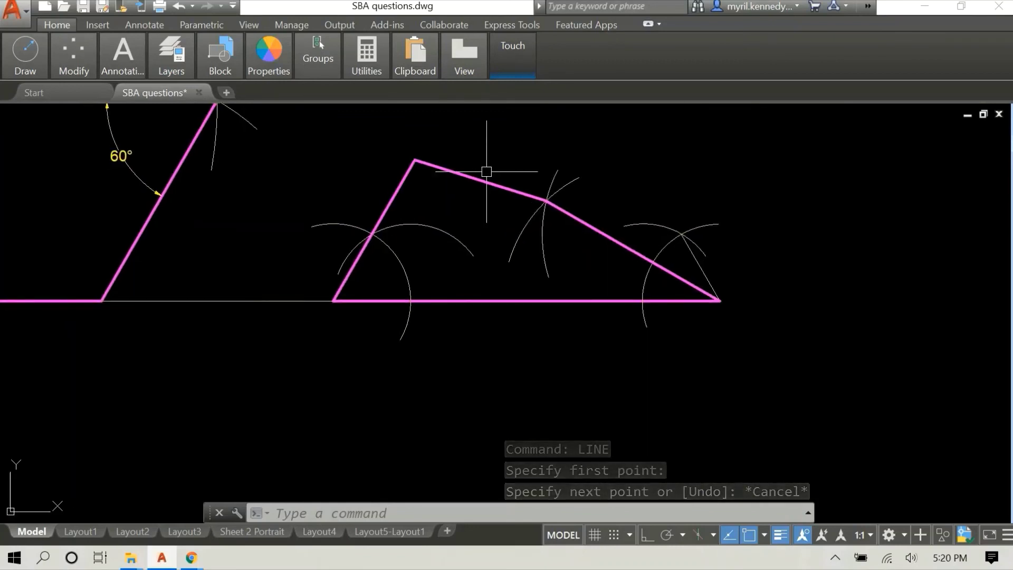
{"action": "right_click", "coordinate": [483, 179]}
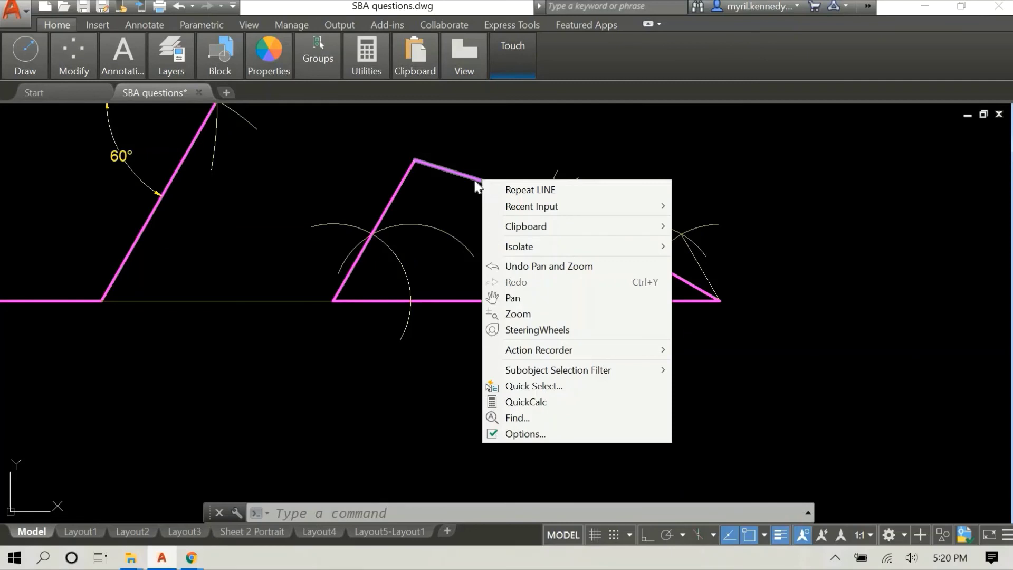
{"action": "left_click", "coordinate": [465, 198]}
{"action": "left_click", "coordinate": [457, 195]}
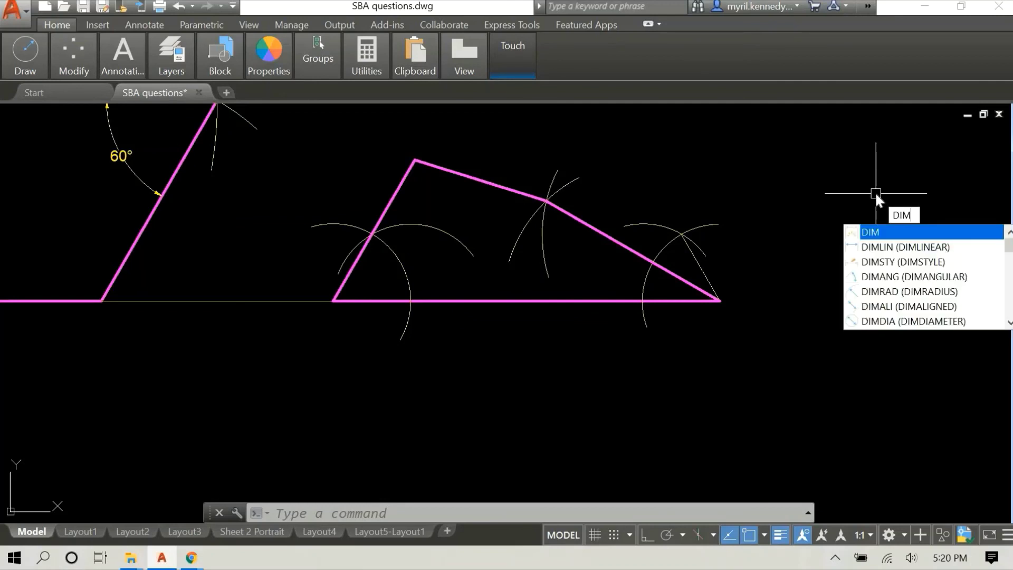
Step: Pick DIMALIGNED from the DIM suggestions to dimension the trapezoid's sides
{"action": "key", "text": "Down"}
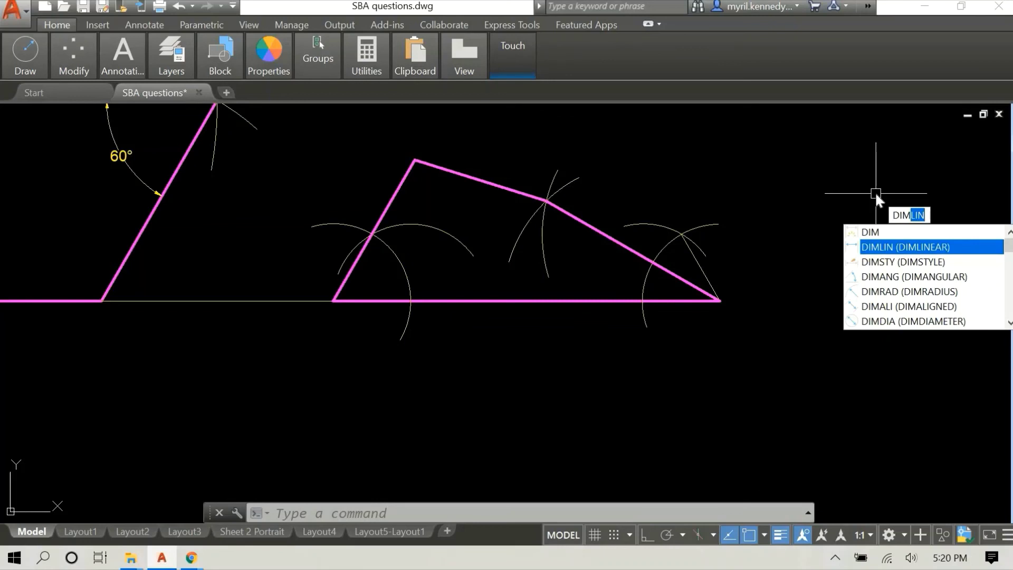
{"action": "key", "text": "Down"}
{"action": "key", "text": "Down"}
{"action": "key", "text": "Down"}
{"action": "key", "text": "Down"}
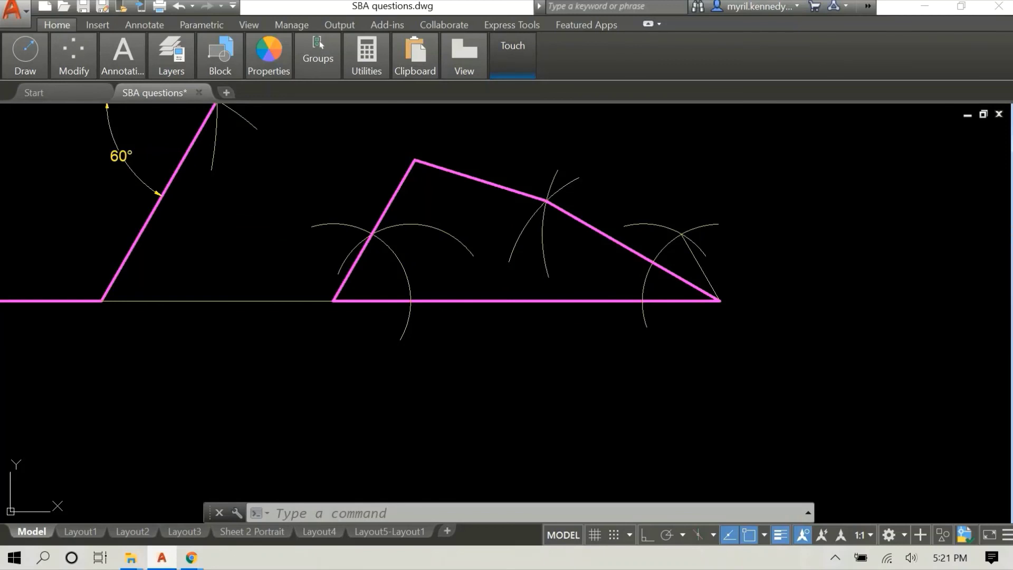
{"action": "key", "text": "Return"}
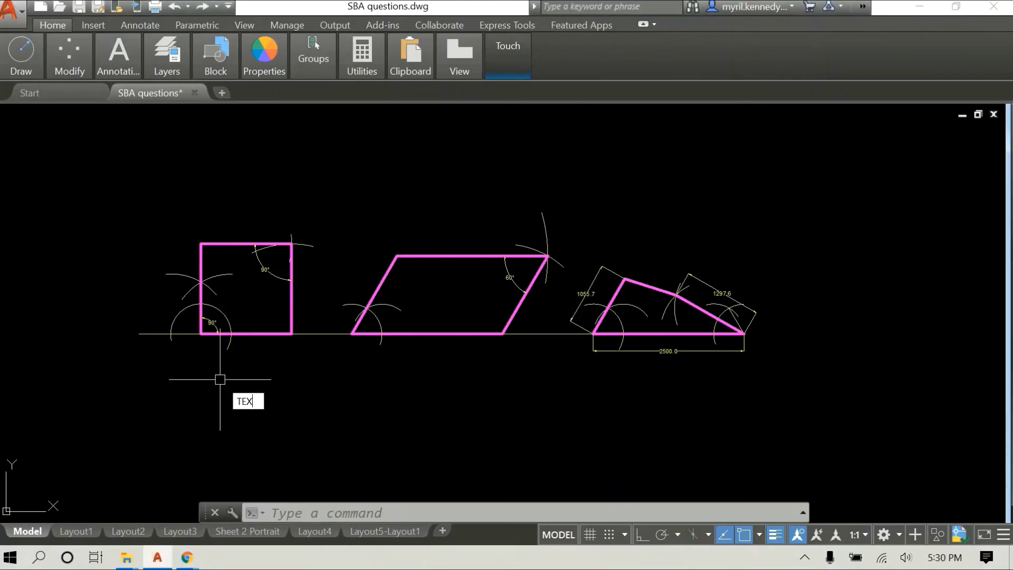
Step: Place text labels SQUARE and TRAPEZOID beneath their shapes at height 50, rotation 0
{"action": "key", "text": "Return"}
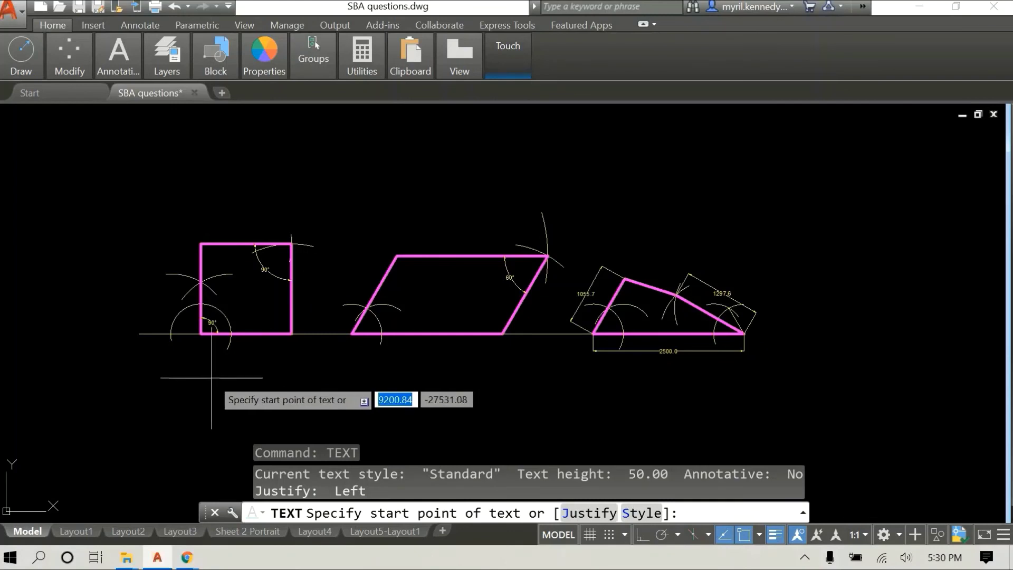
{"action": "left_click", "coordinate": [209, 377]}
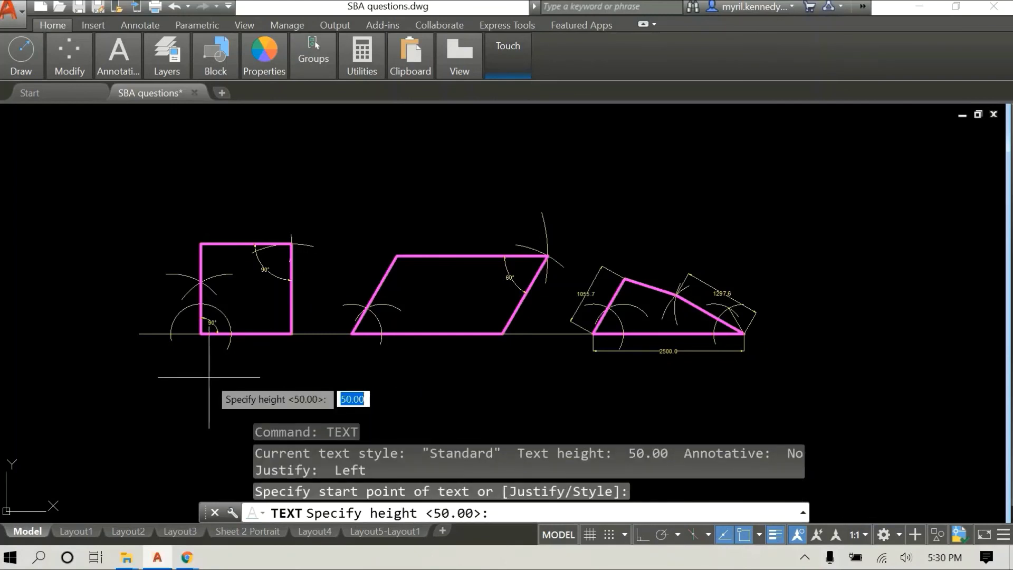
{"action": "key", "text": "Return"}
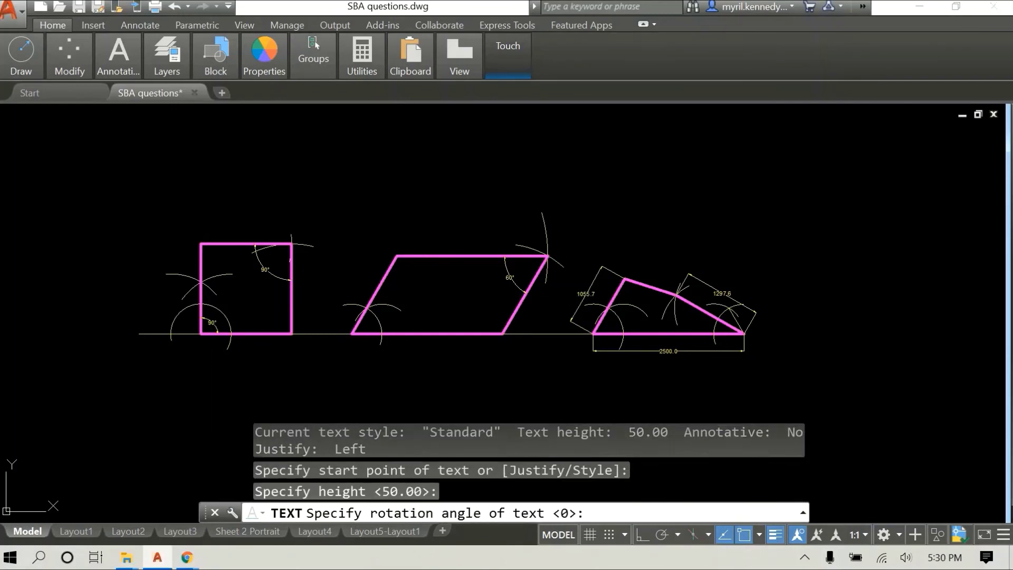
{"action": "key", "text": "Return"}
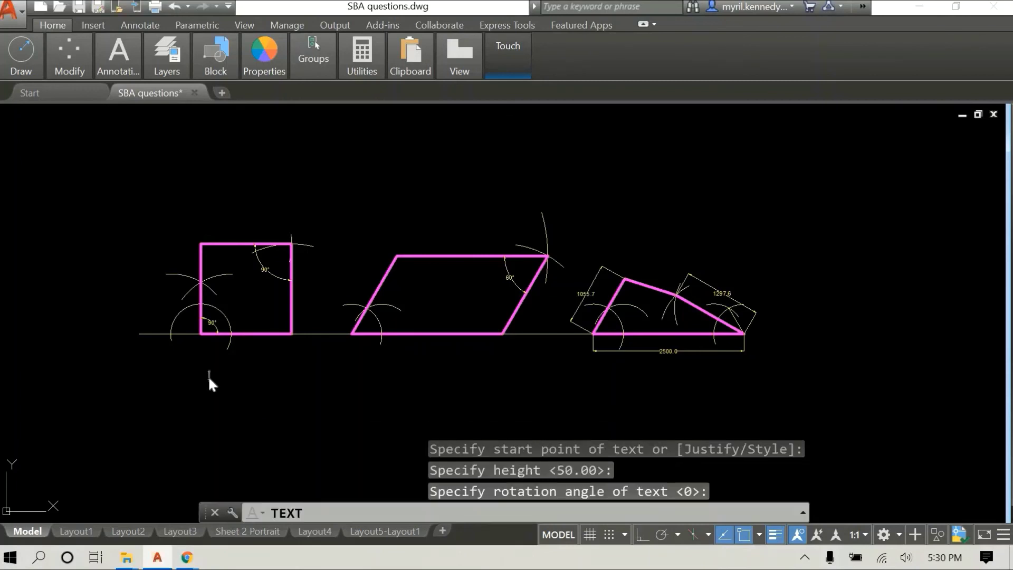
{"action": "type", "text": "SQUARE"}
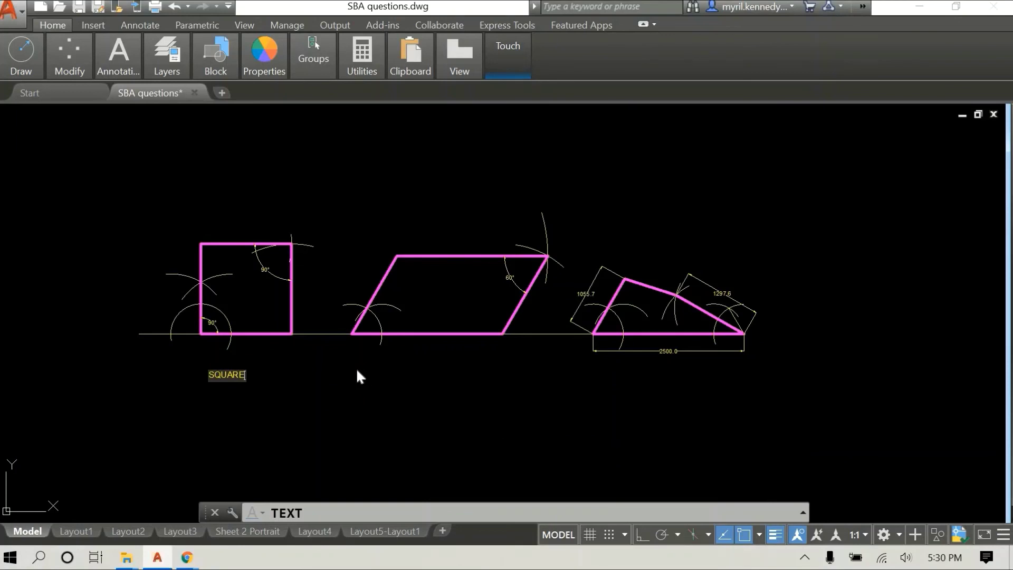
{"action": "key", "text": "Return"}
{"action": "key", "text": "Return"}
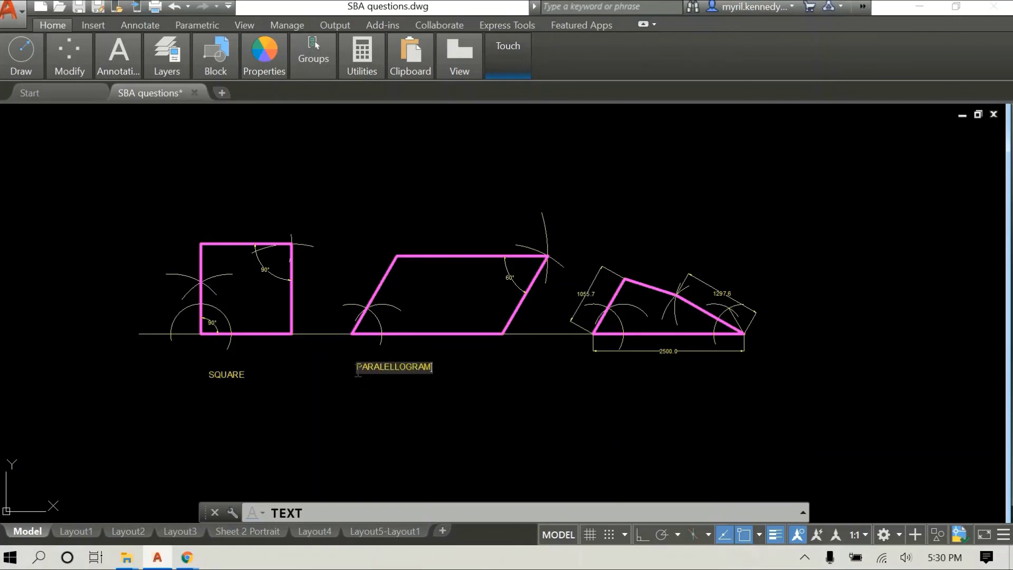
{"action": "left_click", "coordinate": [598, 370]}
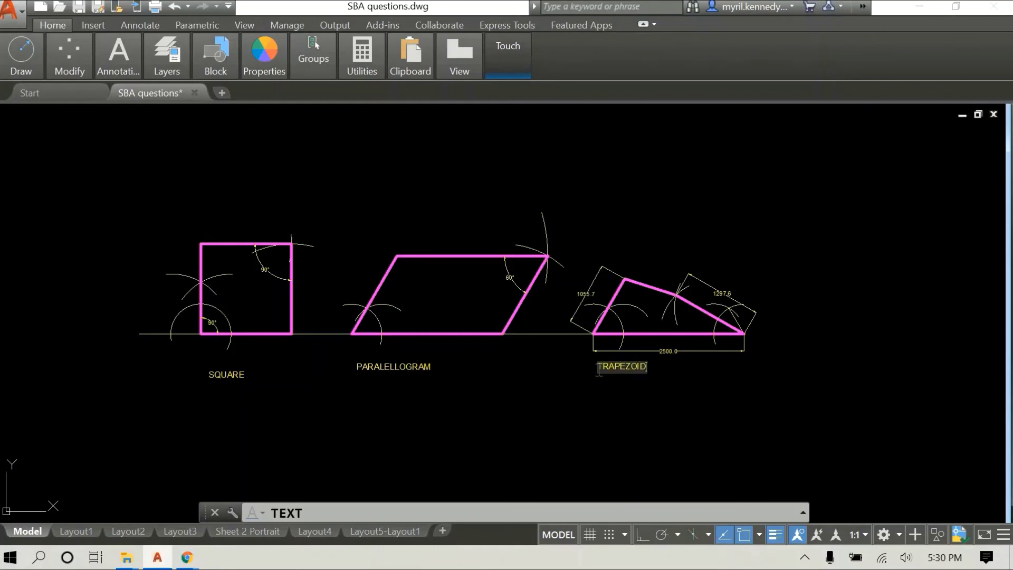
{"action": "left_click", "coordinate": [837, 352]}
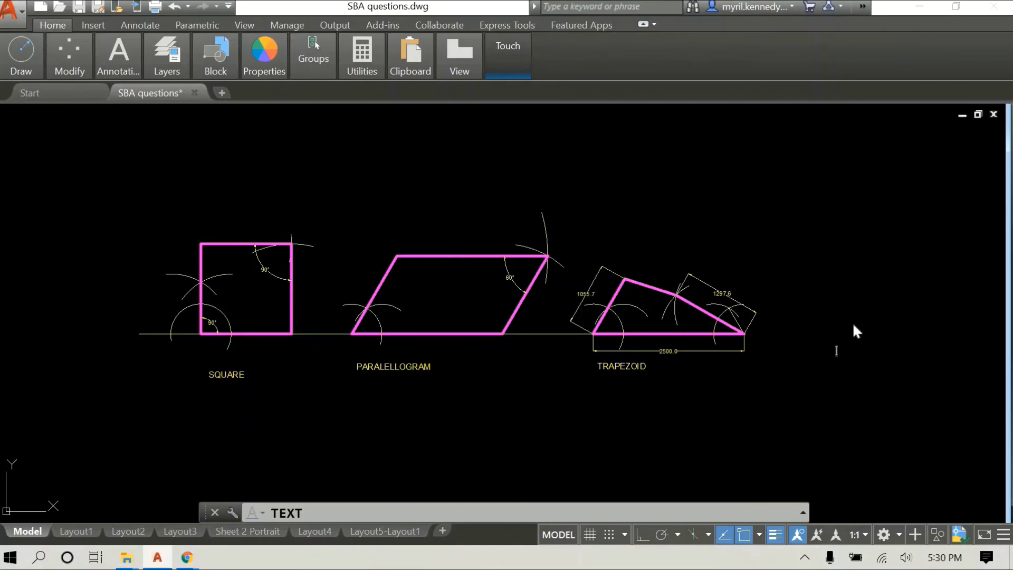